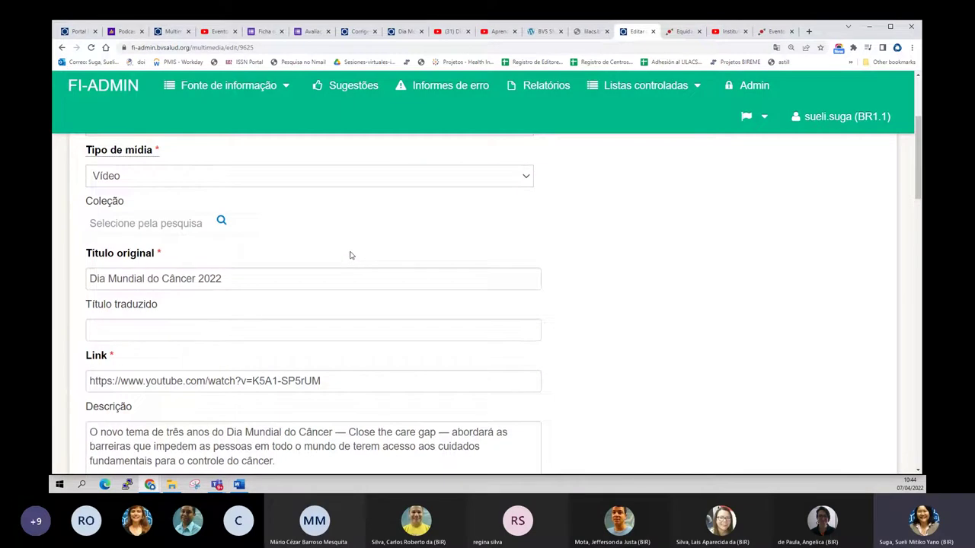
- Switch from the media record to the YouTube page of the World Cancer Day event and copy the video's title
{"action": "scroll", "coordinate": [352, 248], "scroll_direction": "up", "scroll_amount": 3}
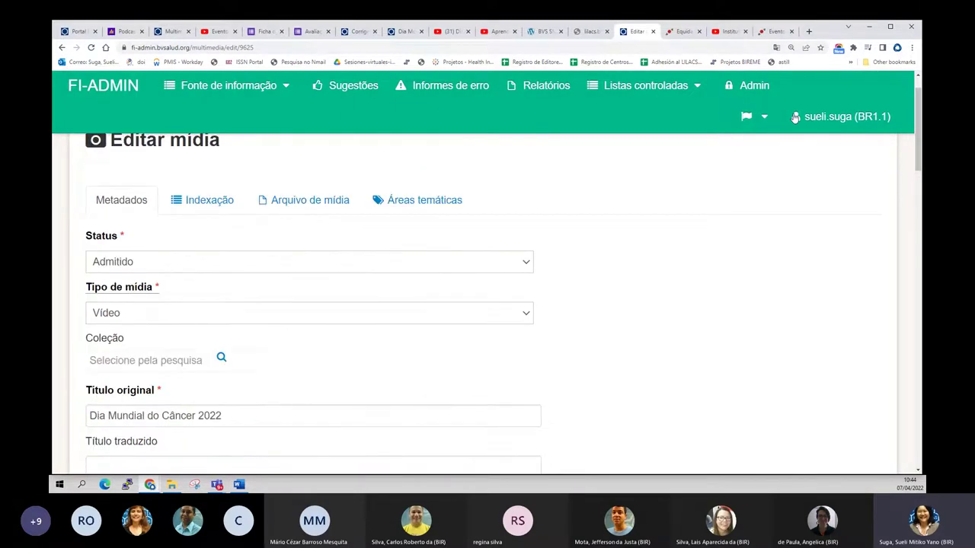
{"action": "scroll", "coordinate": [755, 227], "scroll_direction": "up", "scroll_amount": 1}
{"action": "scroll", "coordinate": [755, 226], "scroll_direction": "down", "scroll_amount": 4}
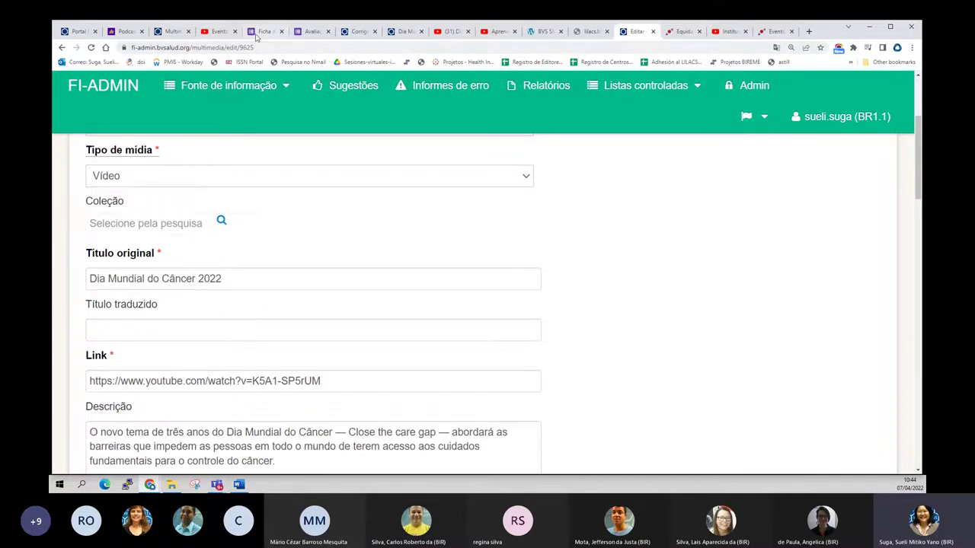
{"action": "left_click", "coordinate": [217, 31]}
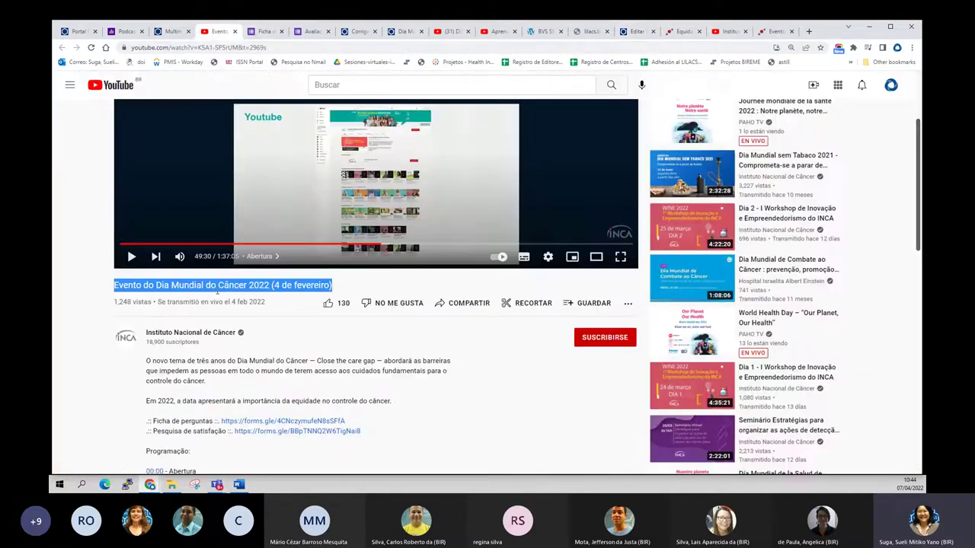
{"action": "left_click_drag", "start_coordinate": [341, 288], "coordinate": [105, 284]}
{"action": "key", "text": "ctrl+c"}
- Review the event title, date and programme on INCA's event page
{"action": "left_click", "coordinate": [769, 31]}
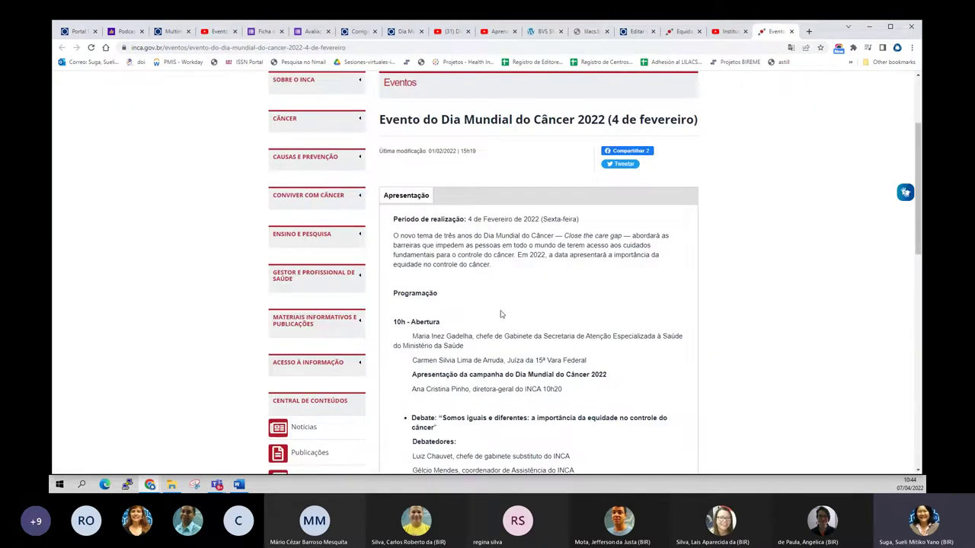
{"action": "scroll", "coordinate": [501, 314], "scroll_direction": "down", "scroll_amount": 3}
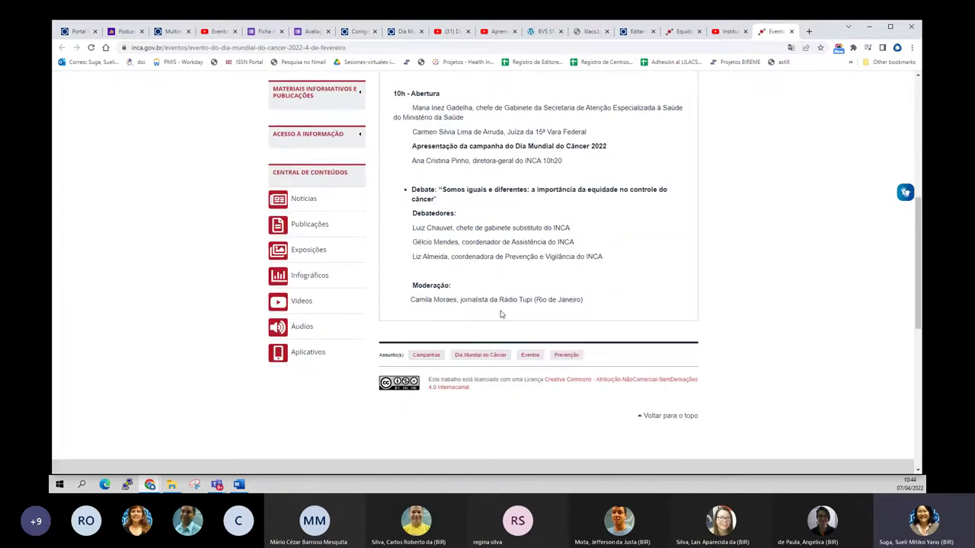
{"action": "scroll", "coordinate": [501, 308], "scroll_direction": "up", "scroll_amount": 5}
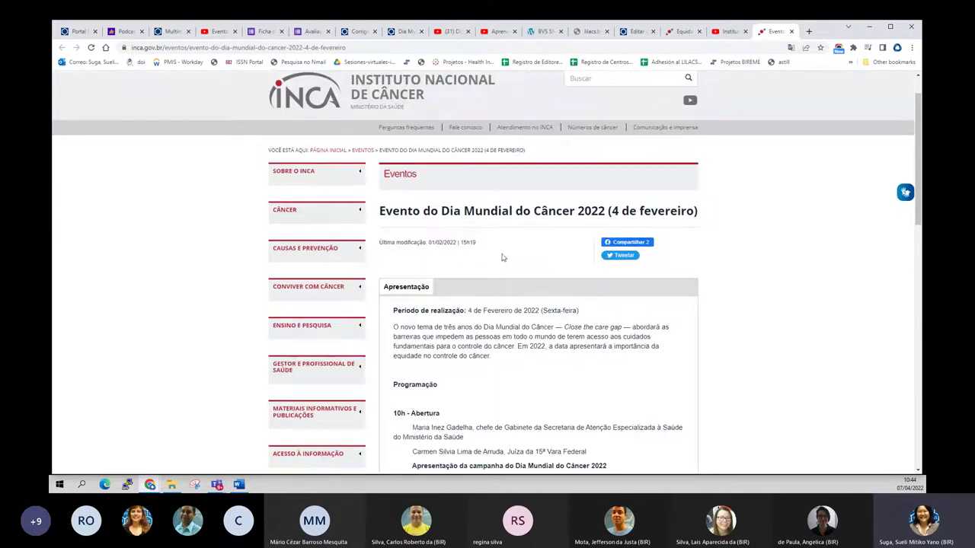
- Preview and pause the opening of the event video on YouTube, and copy the title shown beneath it
{"action": "left_click", "coordinate": [219, 31]}
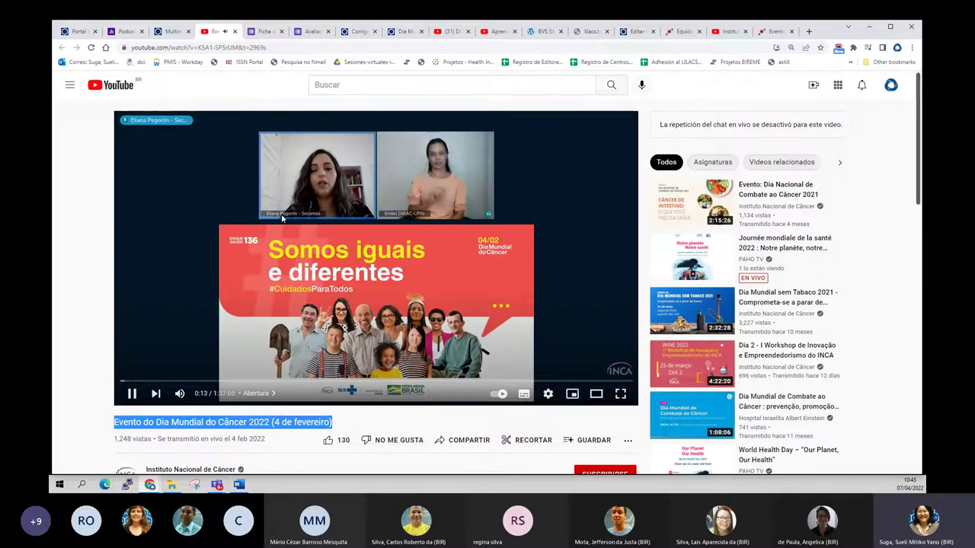
{"action": "left_click", "coordinate": [282, 219]}
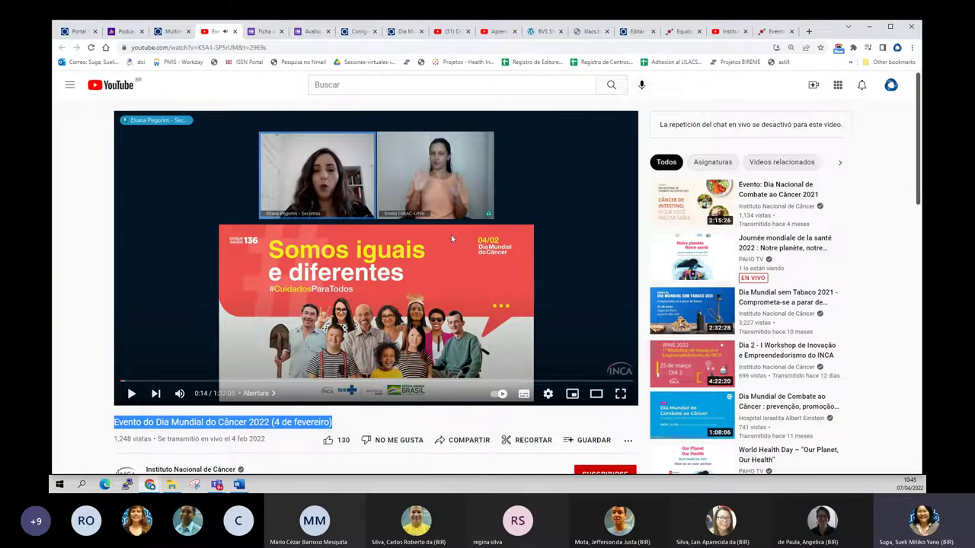
{"action": "left_click", "coordinate": [127, 382]}
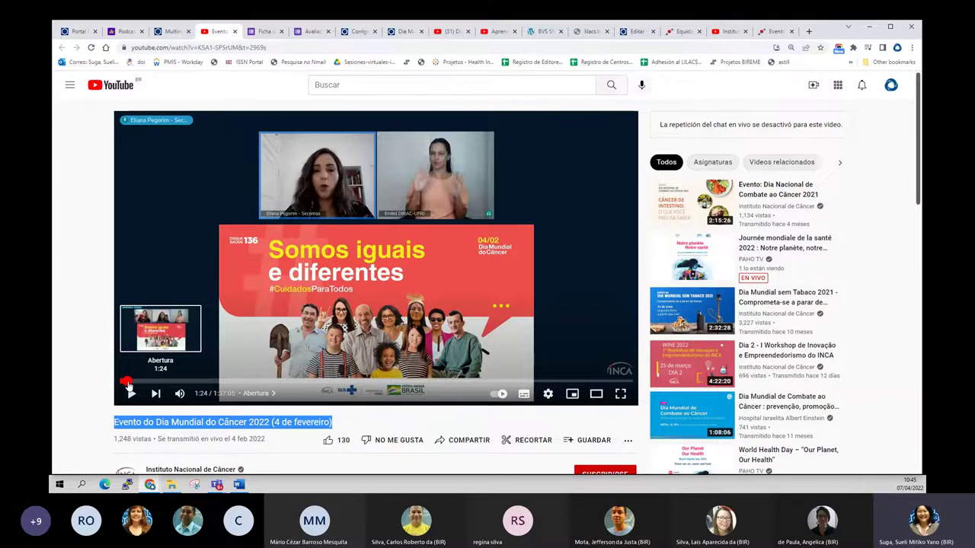
{"action": "scroll", "coordinate": [190, 358], "scroll_direction": "down", "scroll_amount": 2}
{"action": "right_click", "coordinate": [224, 330]}
{"action": "left_click", "coordinate": [244, 338]}
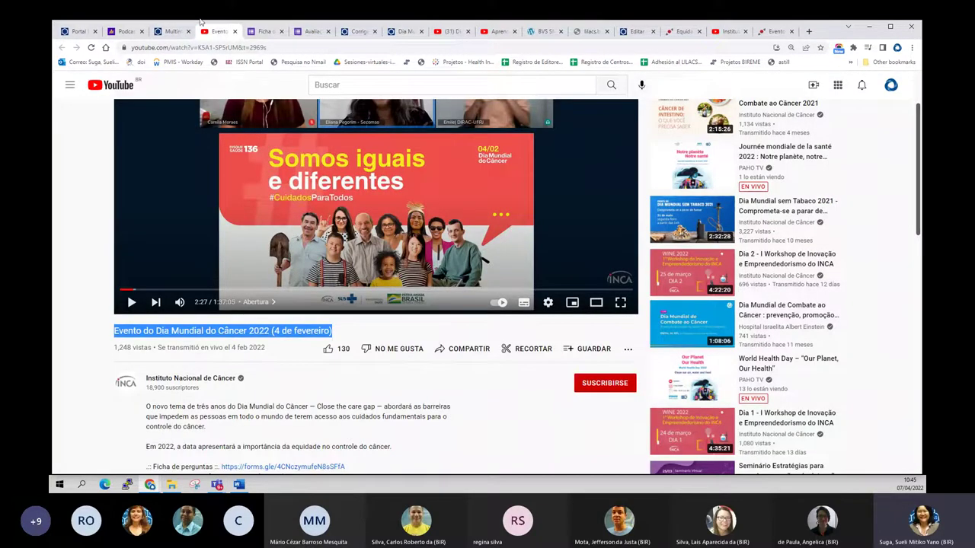
- Replace the original title in the FI-ADMIN media record with "Evento do Dia Mundial do Câncer 2022 (4 de fevereiro)"
{"action": "left_click", "coordinate": [635, 30]}
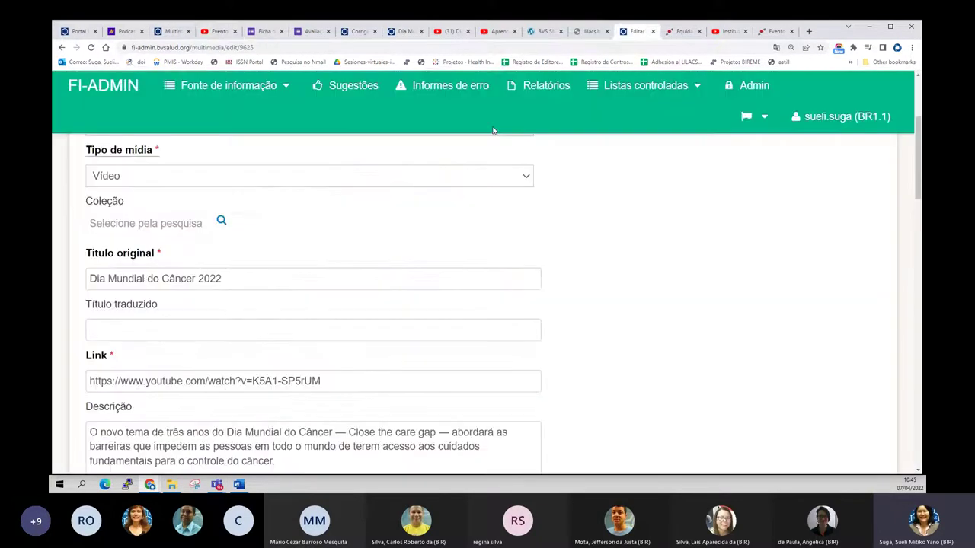
{"action": "triple_click", "coordinate": [300, 280]}
{"action": "key", "text": "ctrl+v"}
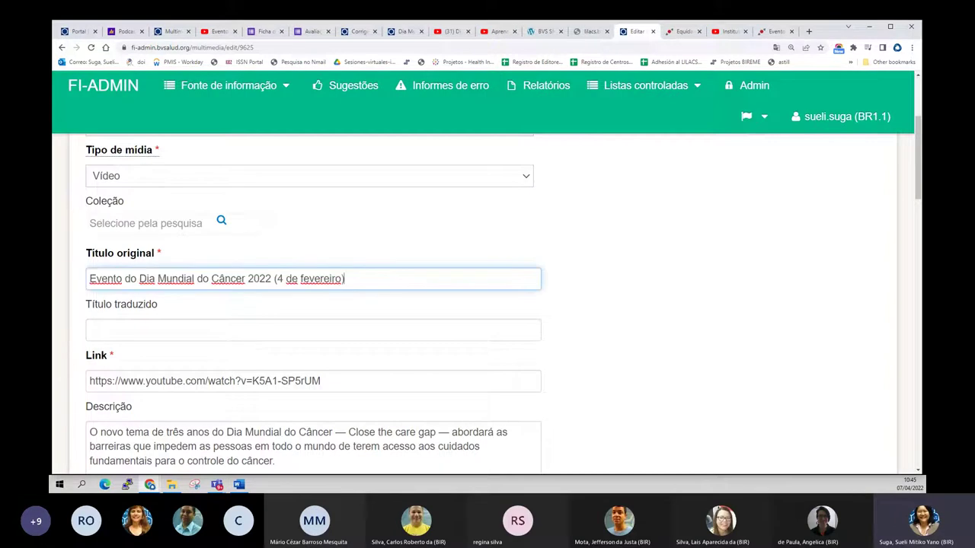
{"action": "left_click", "coordinate": [350, 233]}
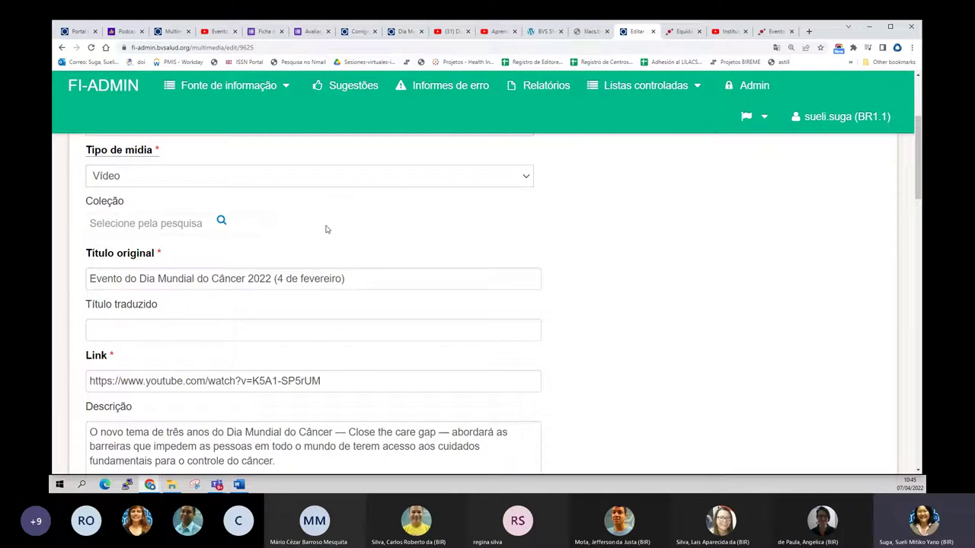
- Compare the record's original title with the titles on the YouTube video page and INCA's event page
{"action": "left_click", "coordinate": [205, 34]}
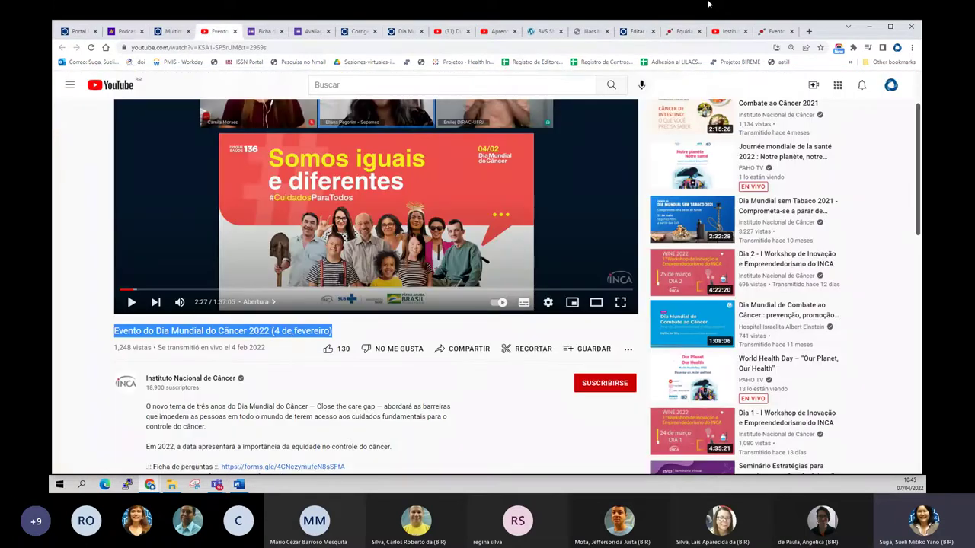
{"action": "left_click", "coordinate": [772, 31]}
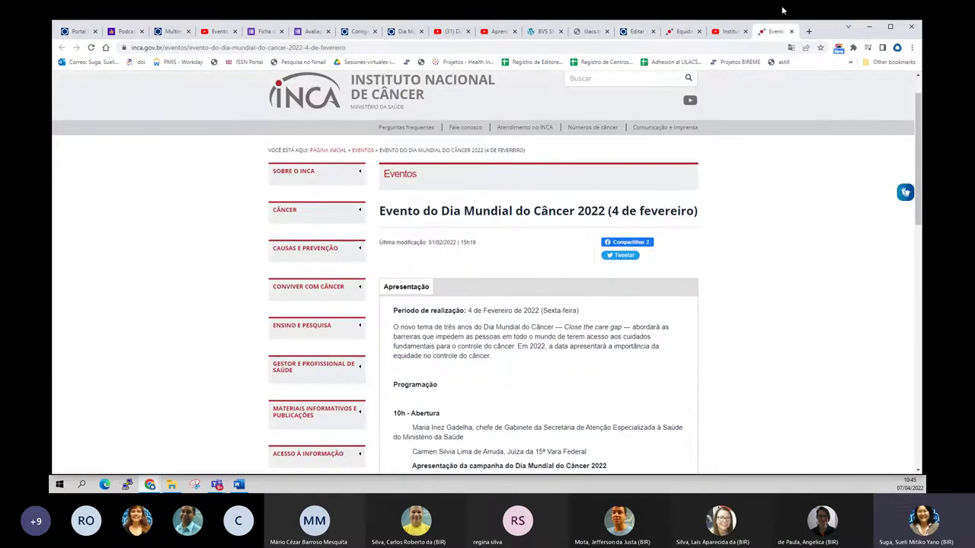
{"action": "left_click", "coordinate": [635, 32]}
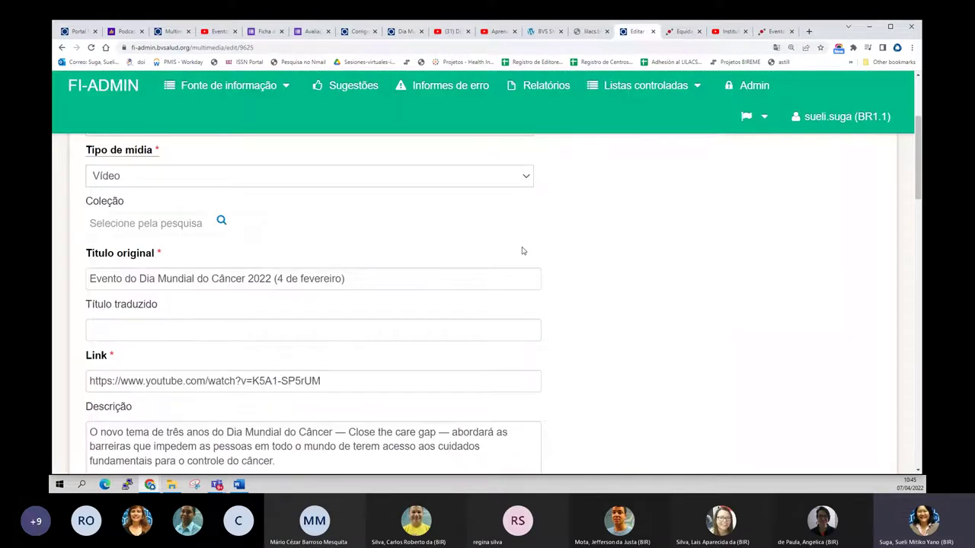
- Translate the original title from Portuguese into English with Google Translate and copy the translation
{"action": "scroll", "coordinate": [522, 251], "scroll_direction": "down", "scroll_amount": 1}
{"action": "left_click", "coordinate": [141, 285]}
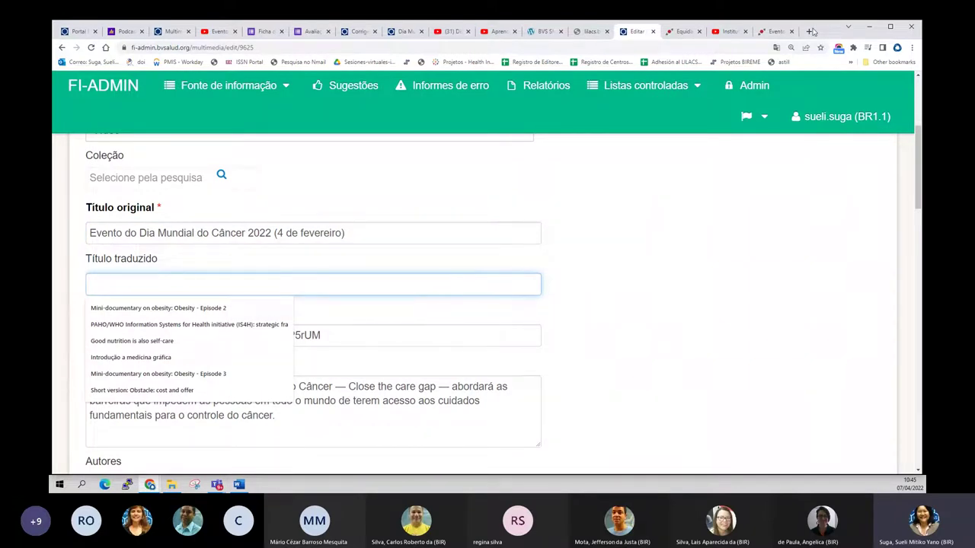
{"action": "left_click", "coordinate": [812, 32]}
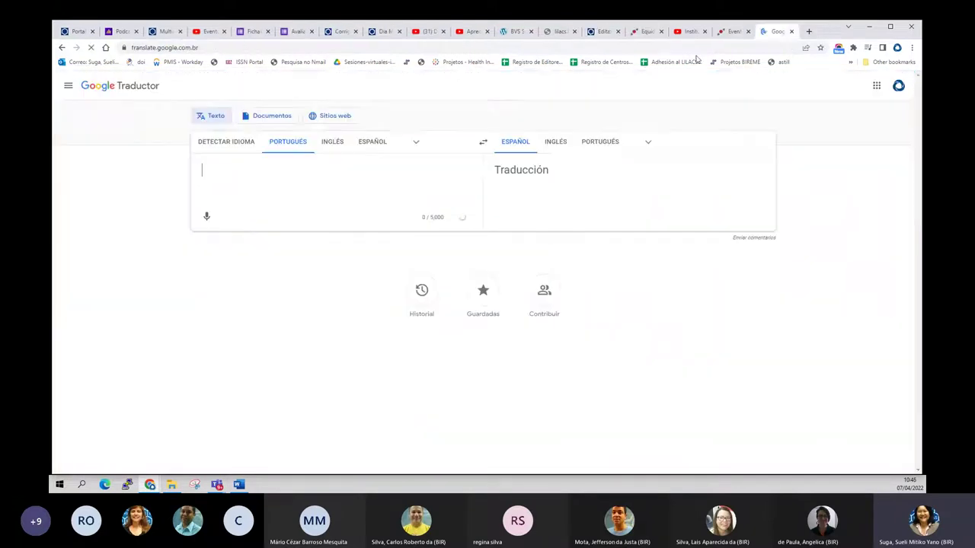
{"action": "key", "text": "ctrl+v"}
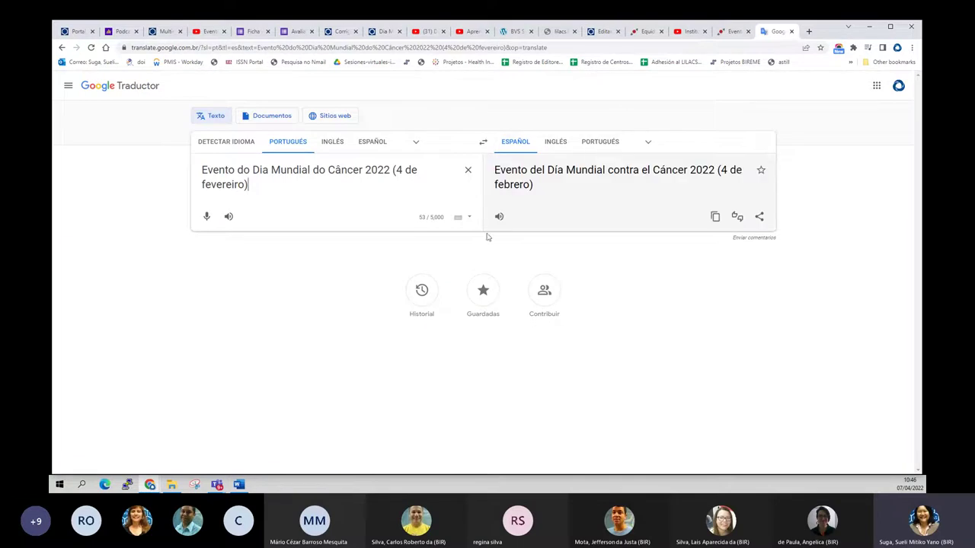
{"action": "left_click", "coordinate": [571, 148]}
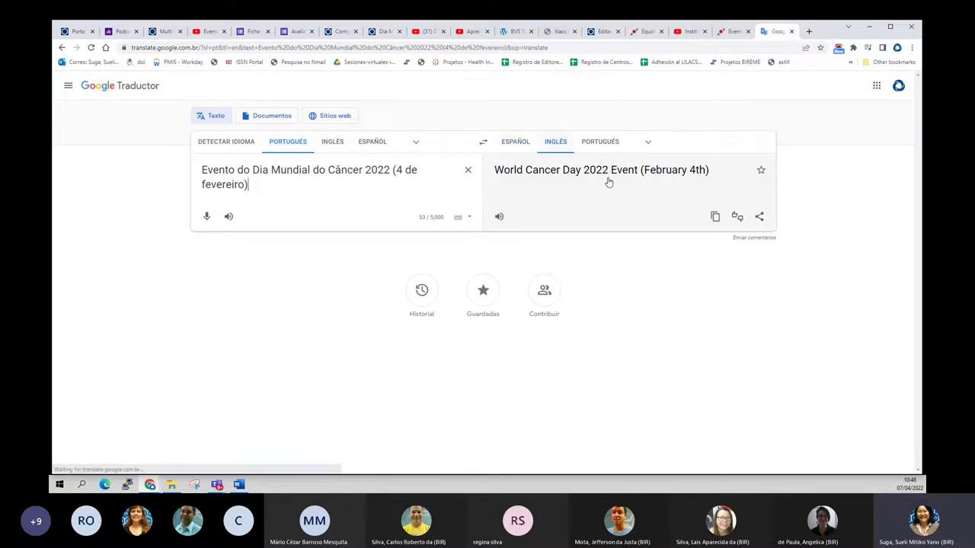
{"action": "left_click", "coordinate": [715, 219]}
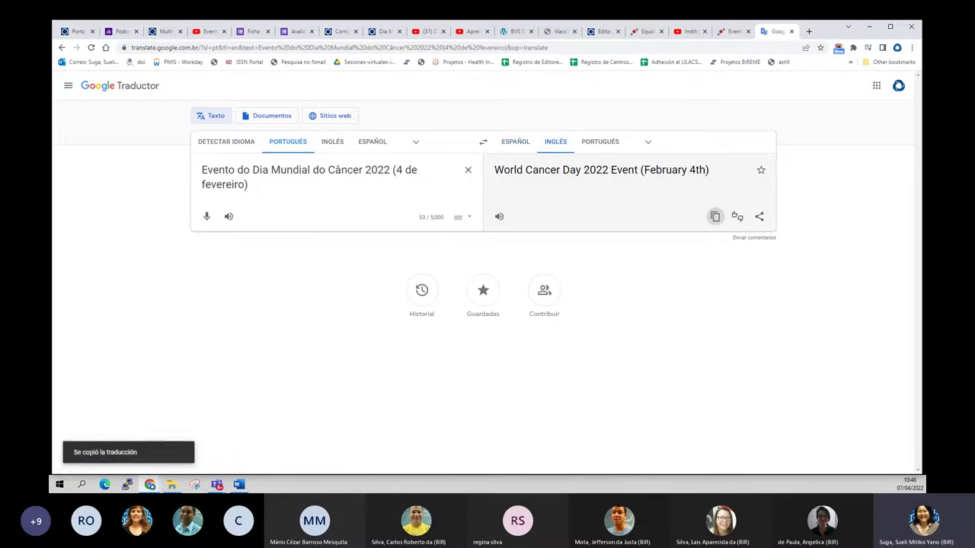
- Fill in the media record's translated title with "World Cancer Day 2022 Event (February 4th)"
{"action": "left_click", "coordinate": [164, 31]}
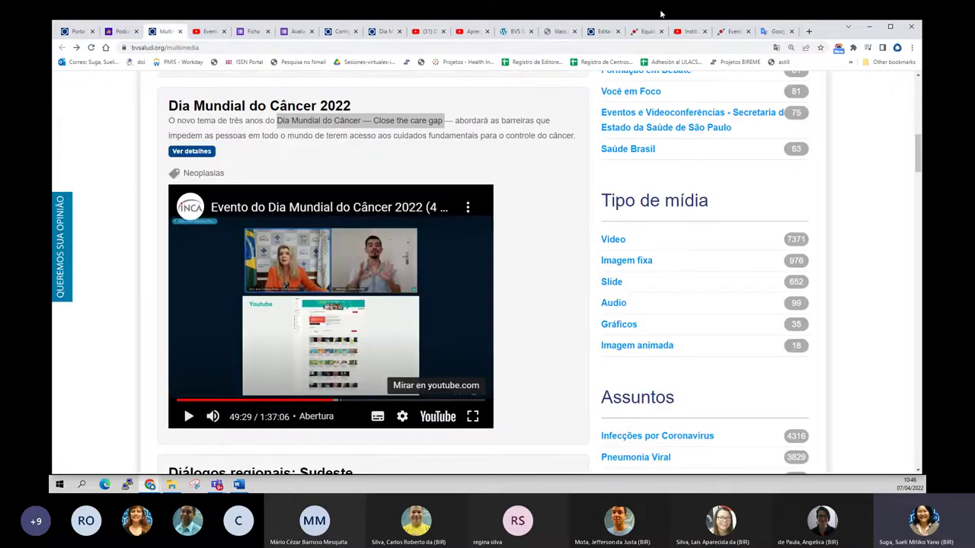
{"action": "left_click", "coordinate": [602, 32]}
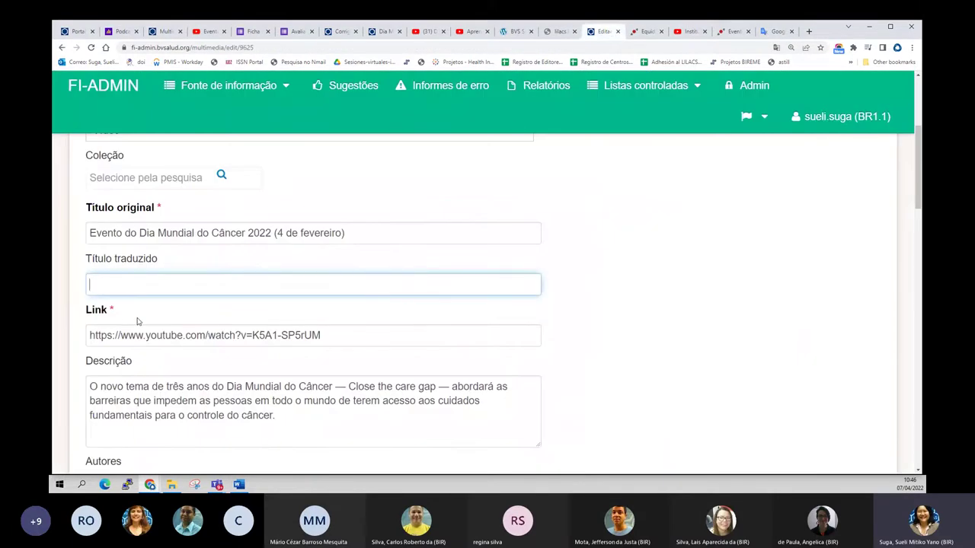
{"action": "key", "text": "ctrl+v"}
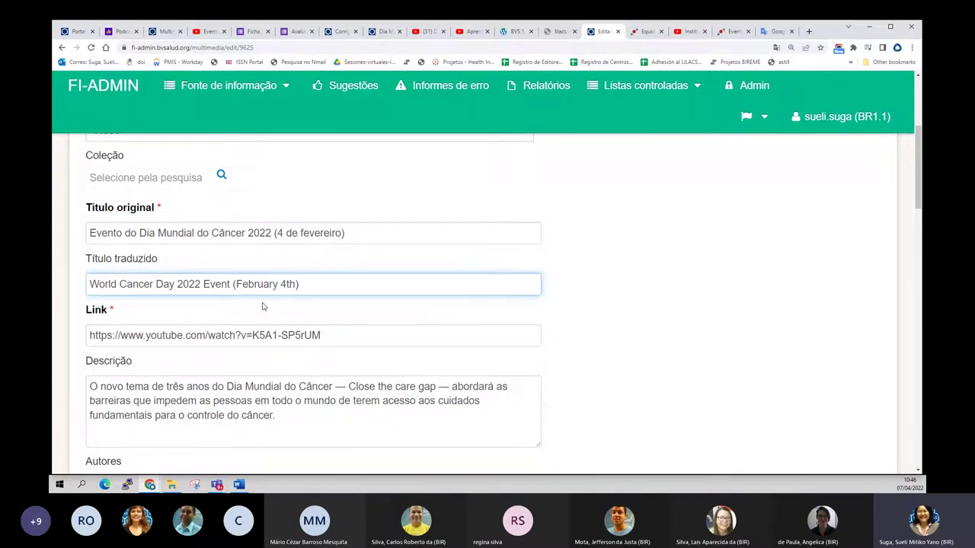
- Look at the record's video link, and close the YouTube pages for INCA's playlists and "Diálogos Regionais - Sudeste"
{"action": "scroll", "coordinate": [263, 307], "scroll_direction": "down", "scroll_amount": 1}
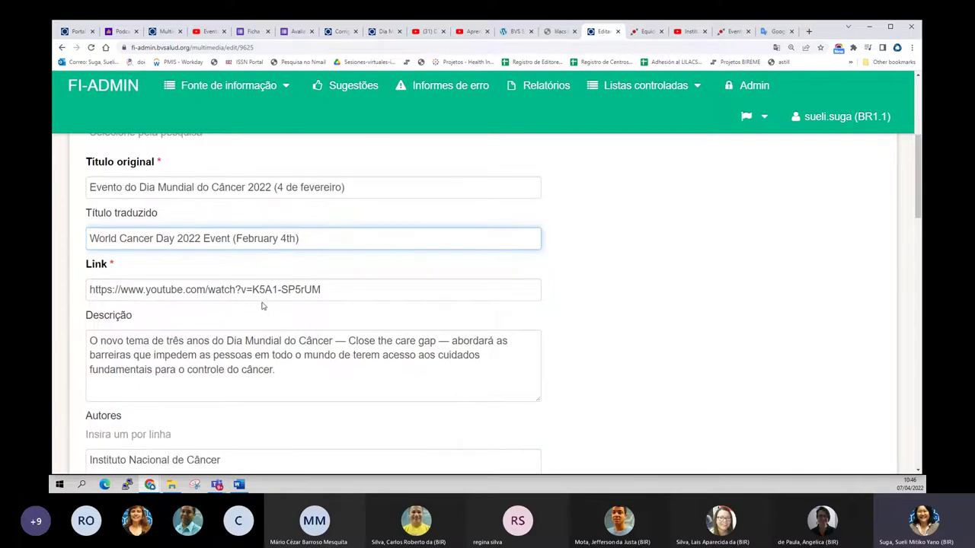
{"action": "left_click", "coordinate": [243, 291]}
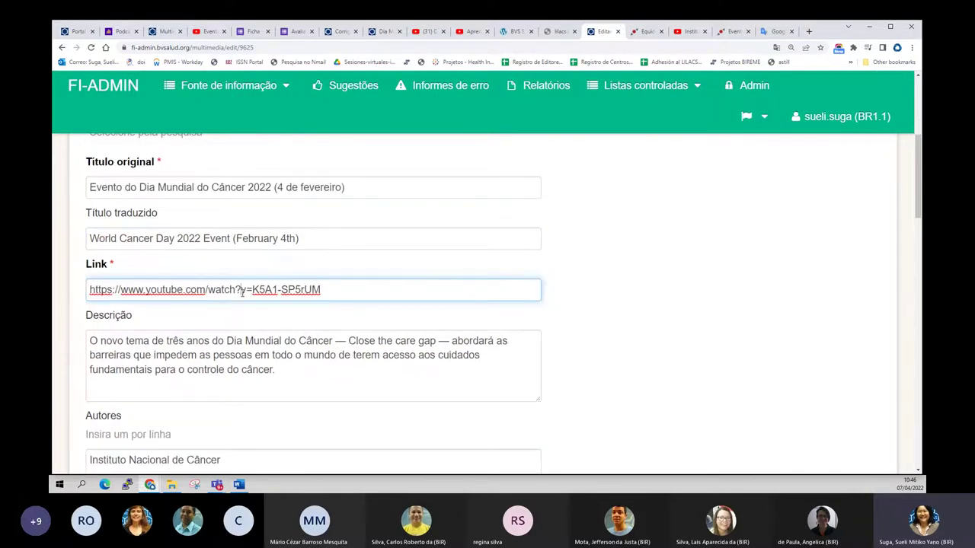
{"action": "left_click", "coordinate": [684, 32]}
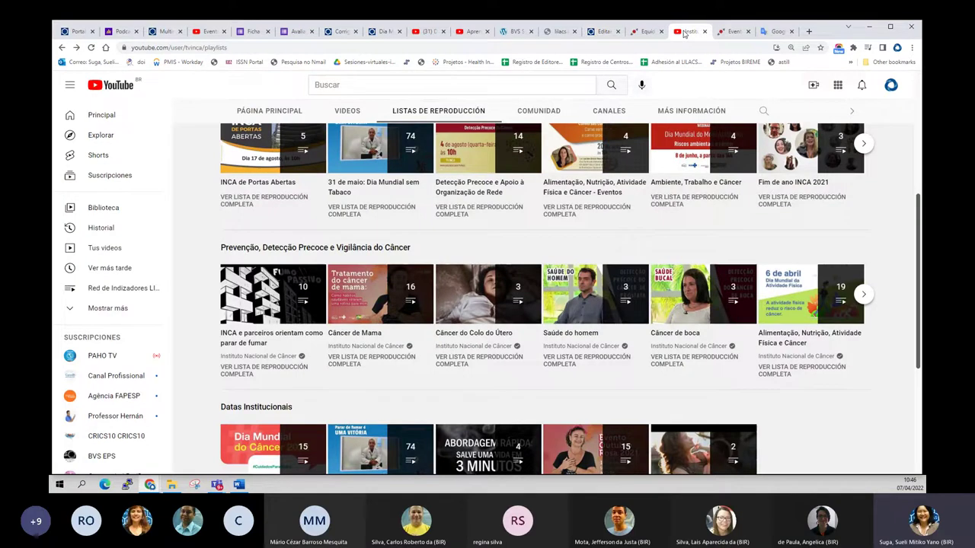
{"action": "left_click", "coordinate": [705, 31]}
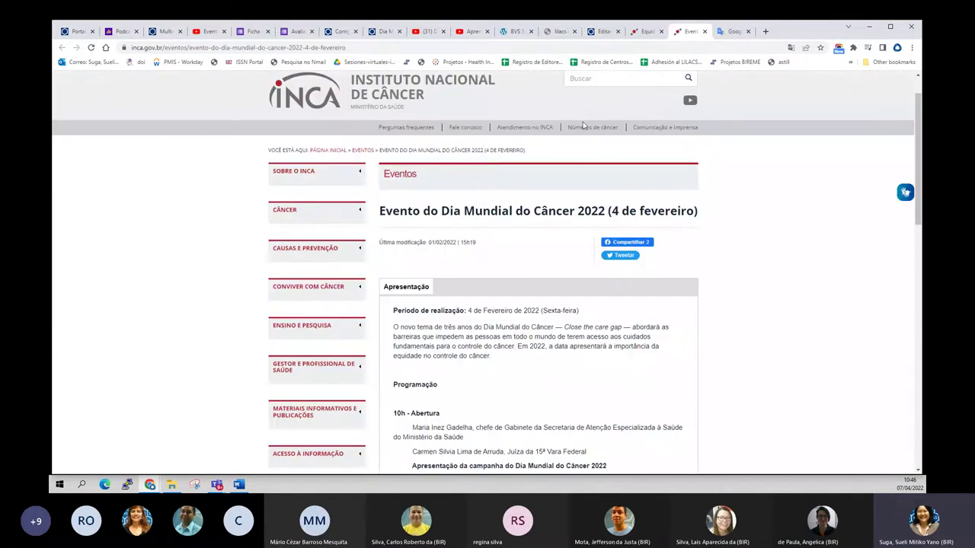
{"action": "left_click", "coordinate": [457, 32]}
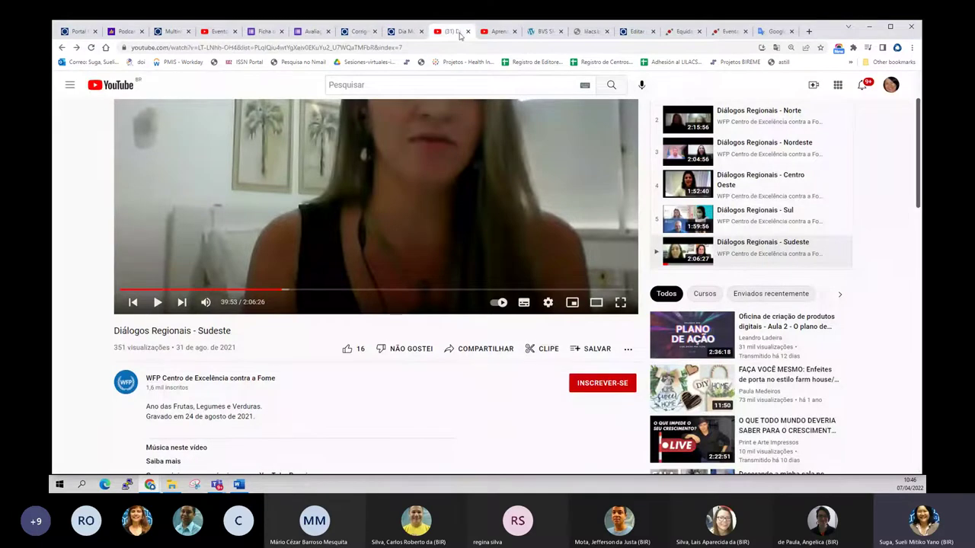
{"action": "left_click", "coordinate": [467, 31]}
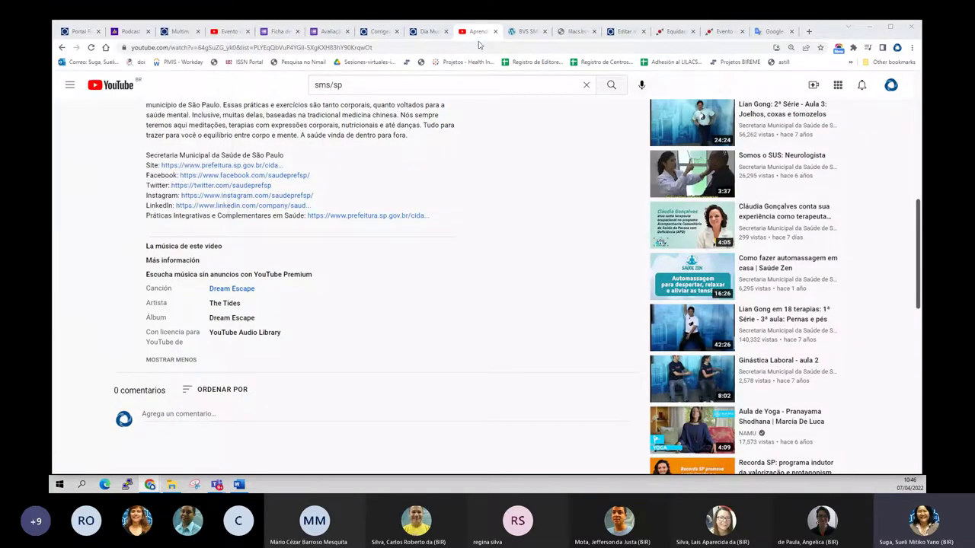
- Examine the event video's web address on YouTube and its entry in the BVS multimedia portal
{"action": "scroll", "coordinate": [466, 152], "scroll_direction": "up", "scroll_amount": 10}
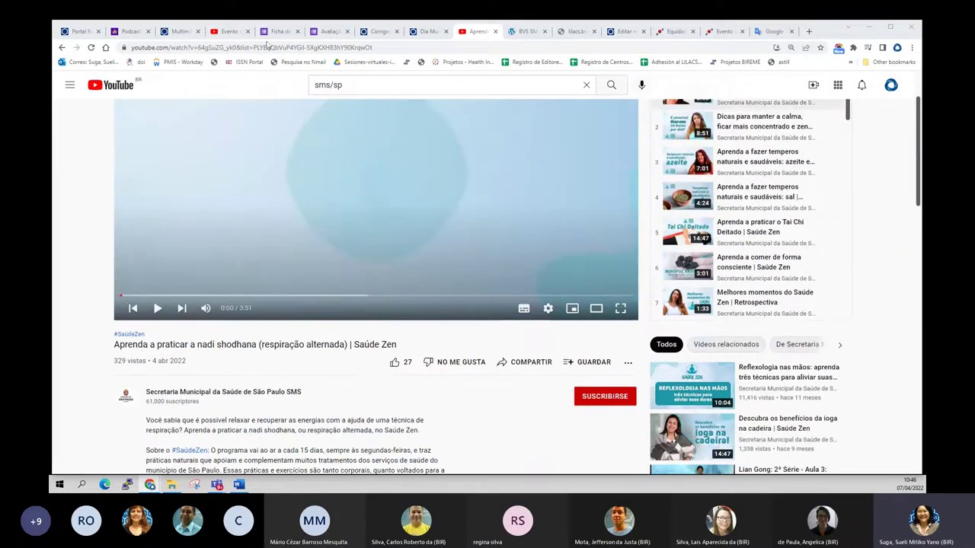
{"action": "left_click", "coordinate": [223, 31]}
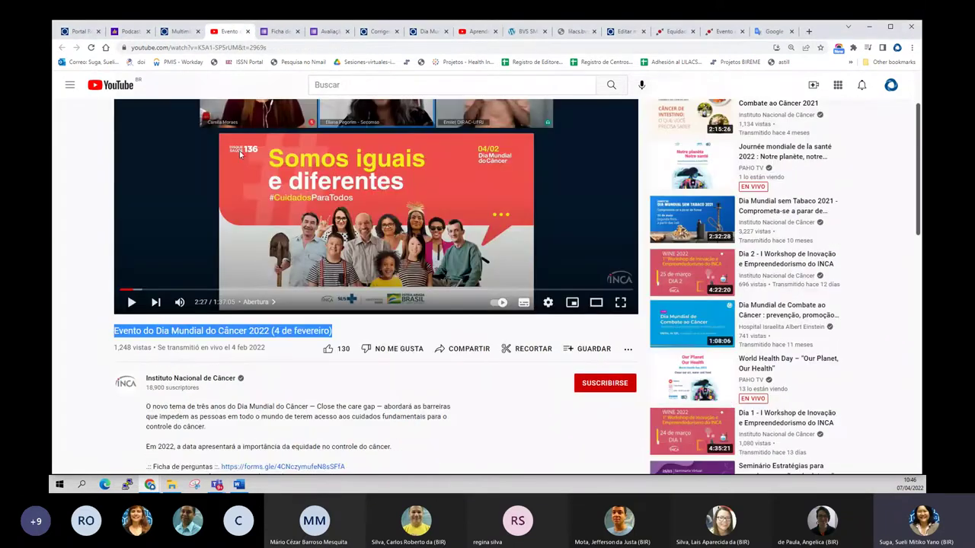
{"action": "scroll", "coordinate": [174, 82], "scroll_direction": "up", "scroll_amount": 2}
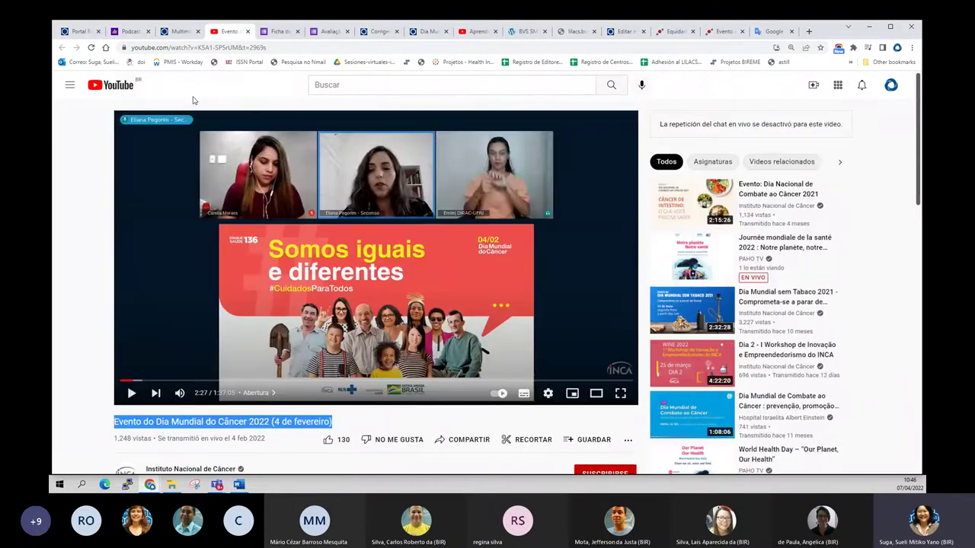
{"action": "left_click", "coordinate": [298, 47]}
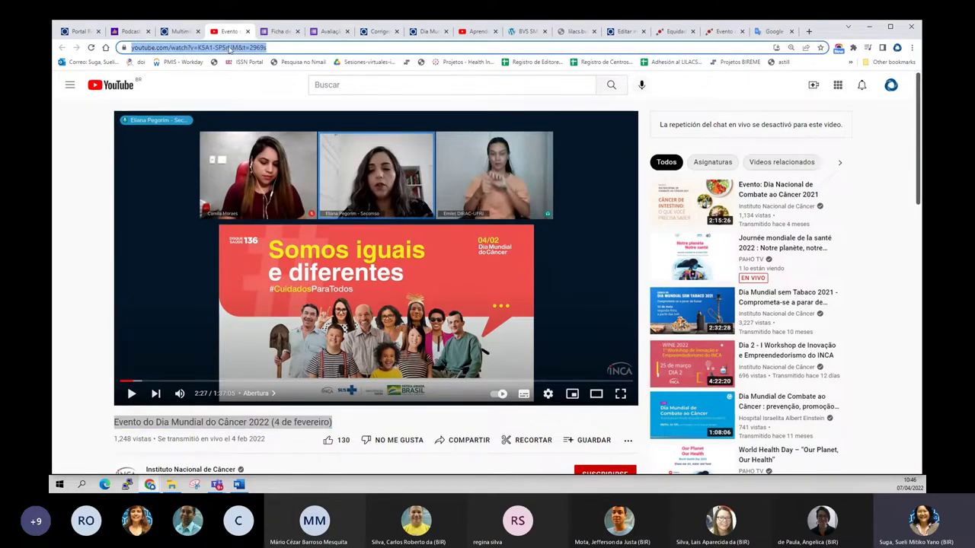
{"action": "left_click", "coordinate": [179, 34]}
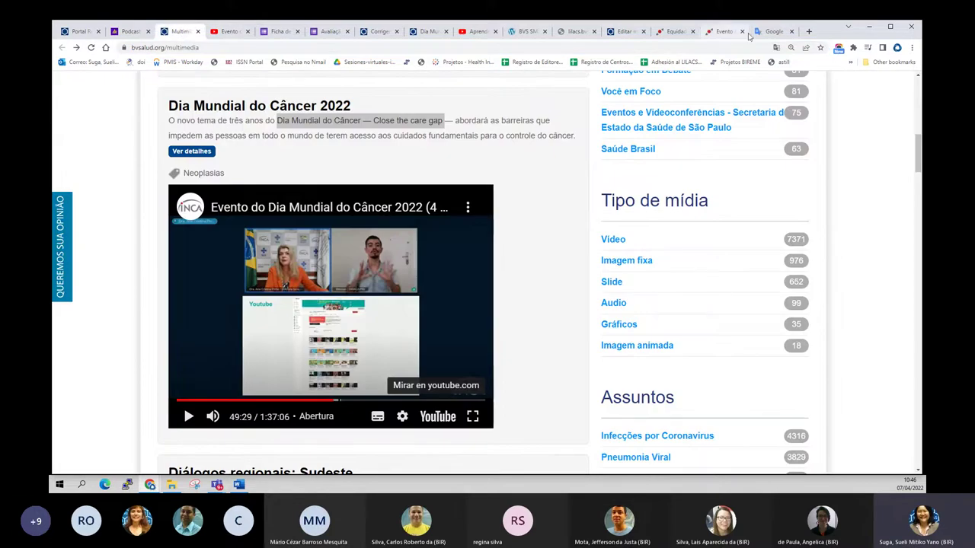
- Compare the record's description with the presentation text on INCA's event page, marking the closing sentence about equity in cancer control
{"action": "left_click", "coordinate": [625, 31]}
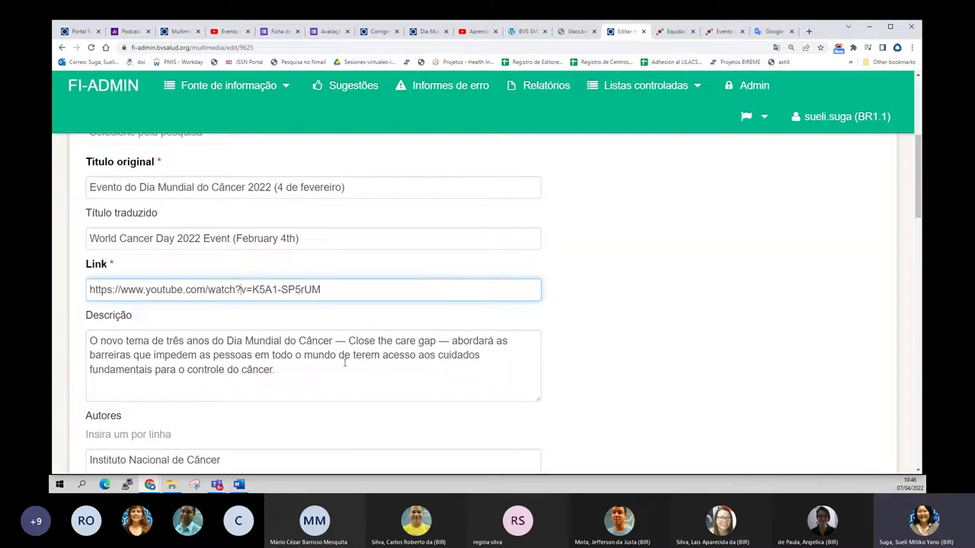
{"action": "scroll", "coordinate": [436, 387], "scroll_direction": "down", "scroll_amount": 1}
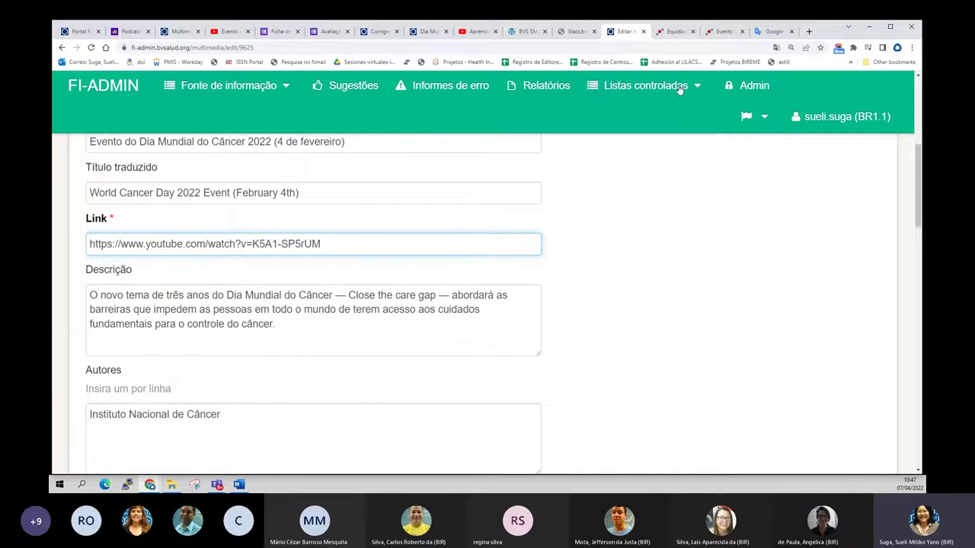
{"action": "left_click", "coordinate": [722, 32]}
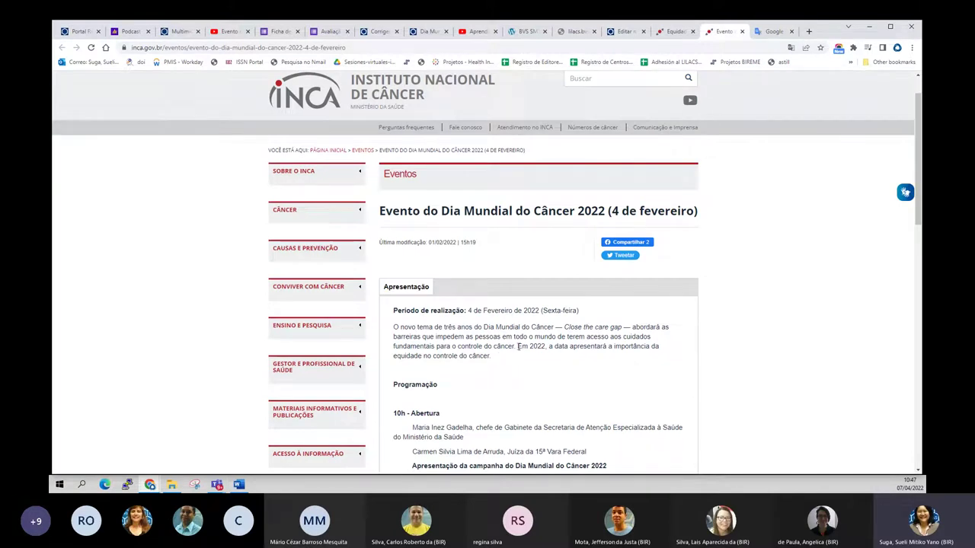
{"action": "left_click_drag", "start_coordinate": [518, 346], "coordinate": [524, 356]}
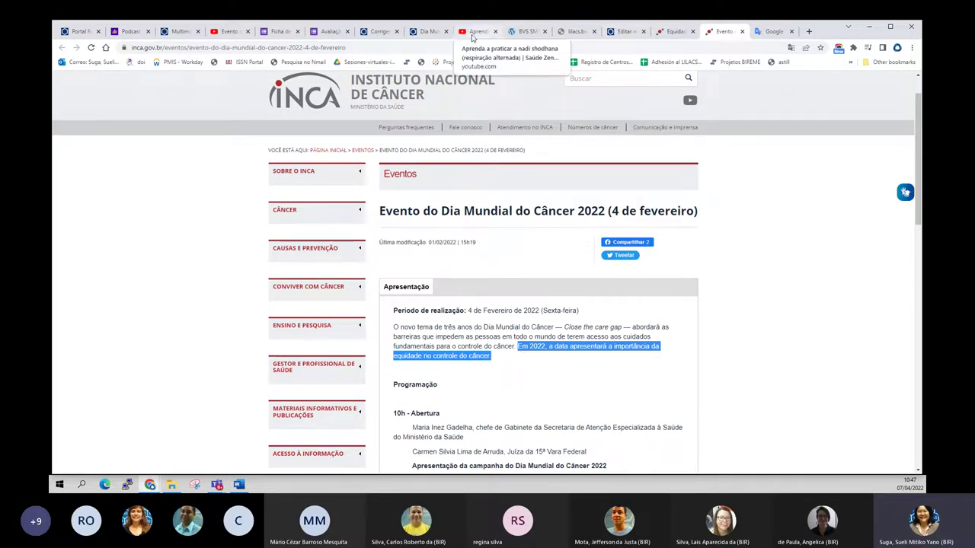
- Copy "Em 2022, a data apresentará a importância da equidade no controle do câncer." from the YouTube description and append it to the record's description
{"action": "left_click", "coordinate": [228, 32]}
{"action": "scroll", "coordinate": [207, 342], "scroll_direction": "down", "scroll_amount": 3}
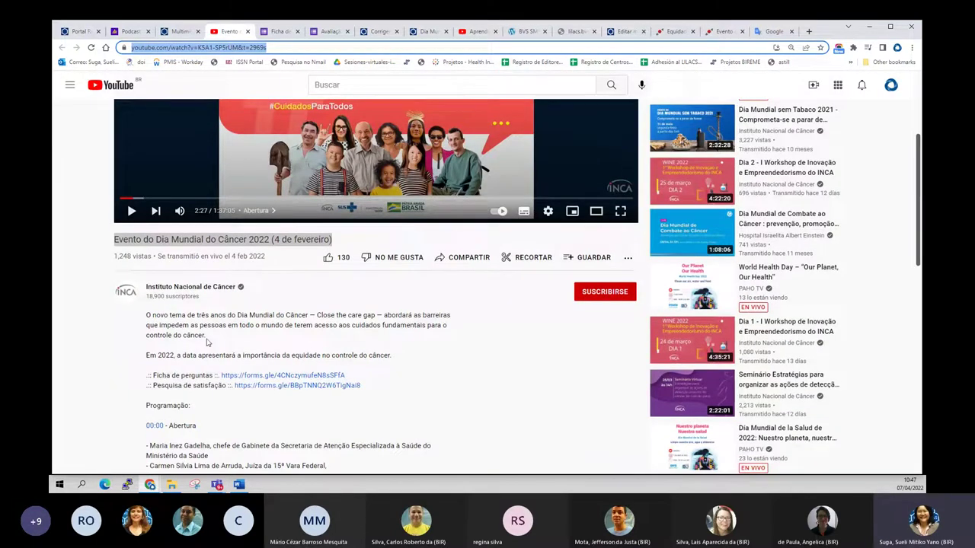
{"action": "double_click", "coordinate": [221, 356]}
{"action": "left_click", "coordinate": [221, 355]}
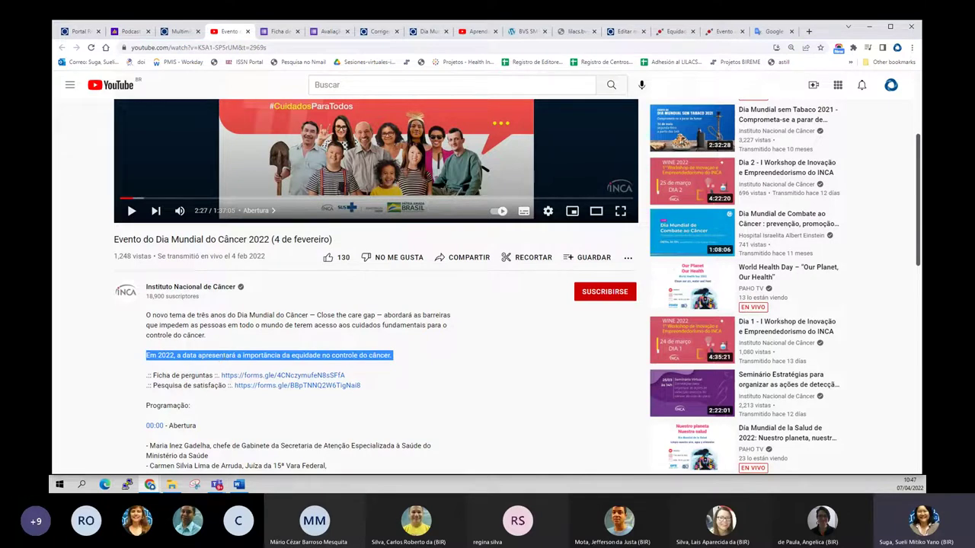
{"action": "key", "text": "ctrl+shift+Tab"}
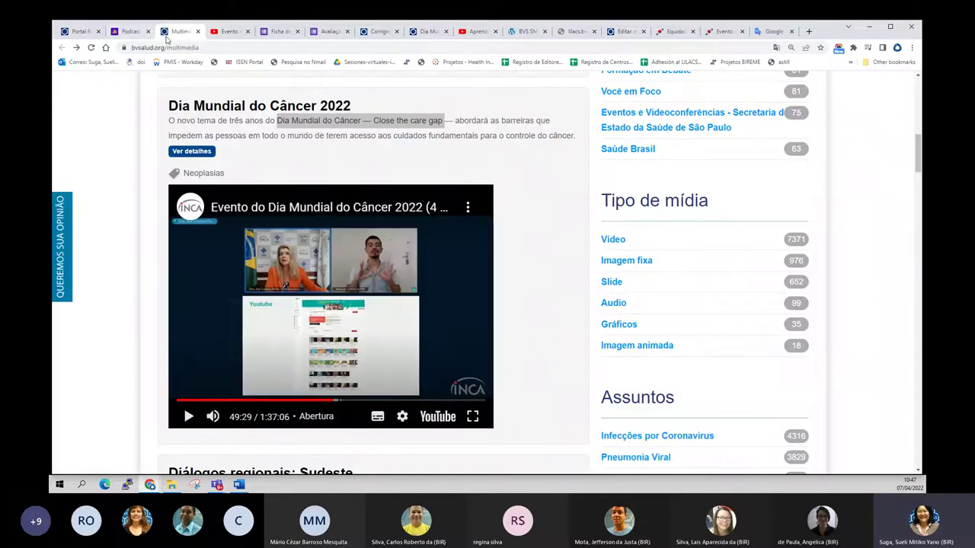
{"action": "left_click", "coordinate": [625, 32]}
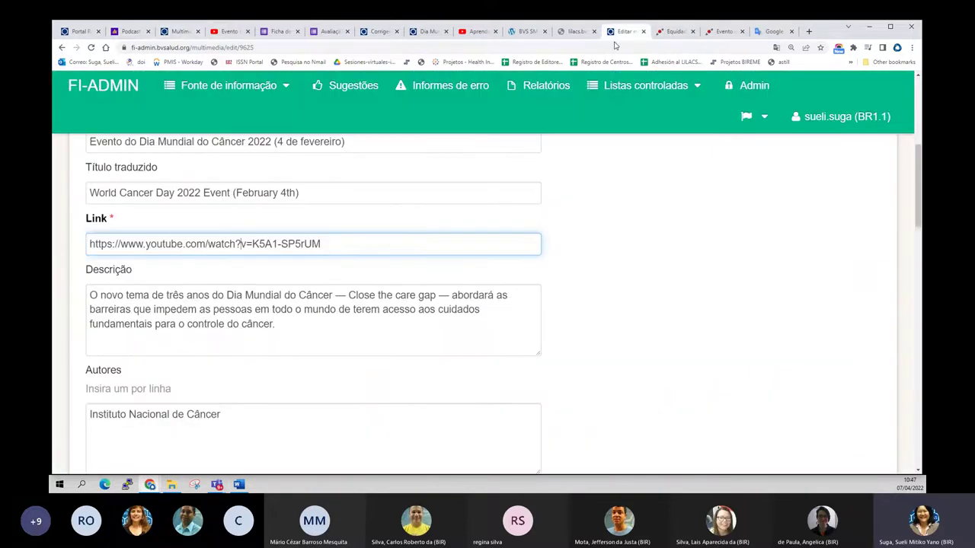
{"action": "left_click", "coordinate": [325, 336]}
{"action": "left_click", "coordinate": [276, 321]}
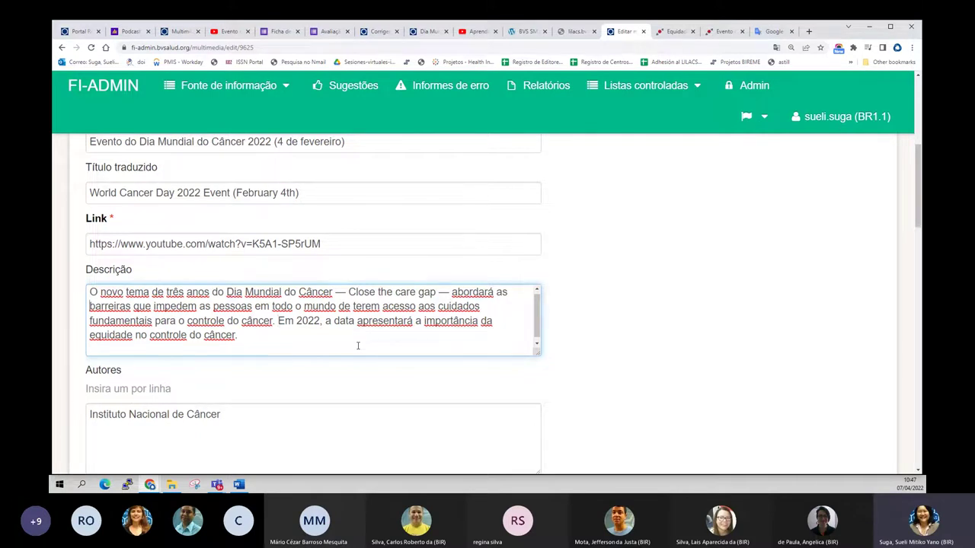
- Insert "Vídeo do evento do Dia Mundial do Câncer realizado no dia 04 de fevereiro de 2022" at the start of the description
{"action": "type", "text": "Vídeo "}
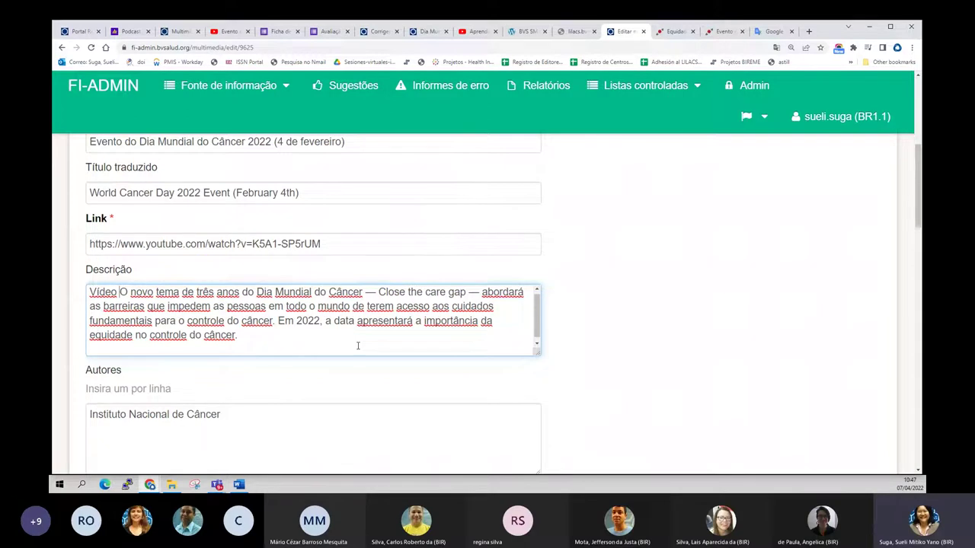
{"action": "type", "text": "do events"}
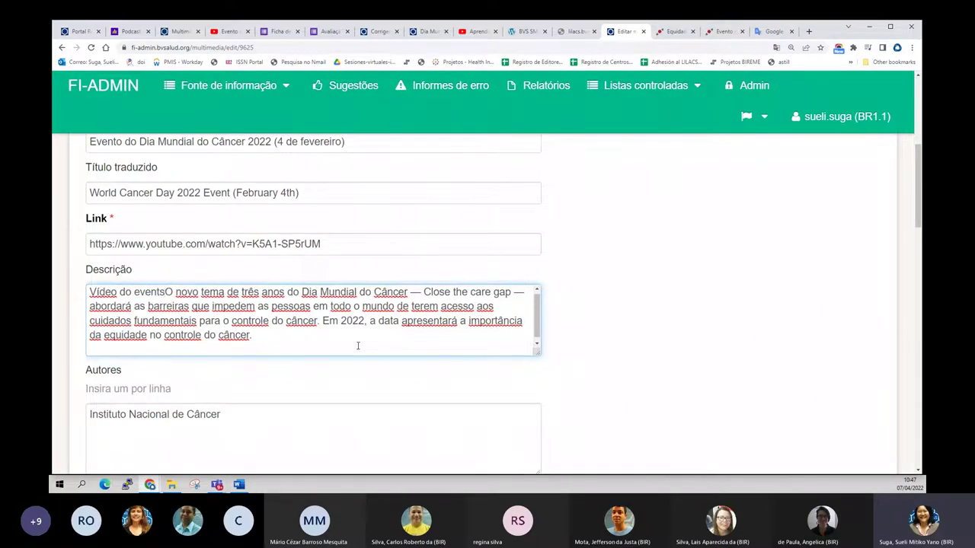
{"action": "key", "text": "BackSpace"}
{"action": "type", "text": "o do Dia Mundial"}
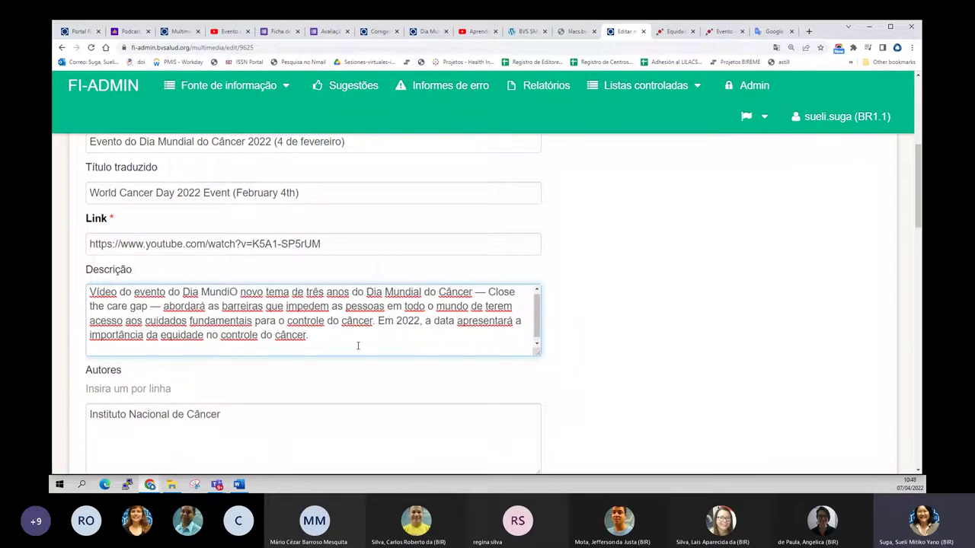
{"action": "type", "text": " do Cancer"}
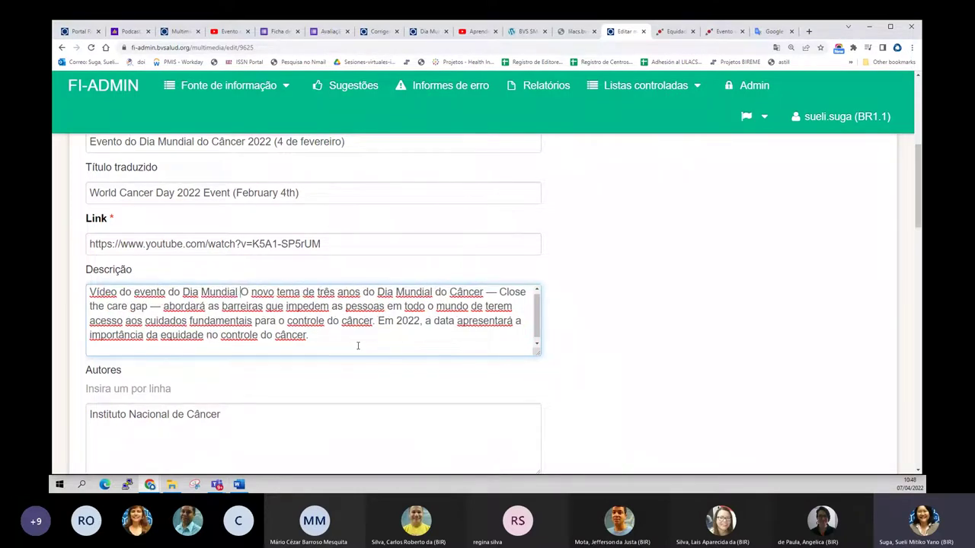
{"action": "key", "text": "Left"}
{"action": "key", "text": "Left"}
{"action": "key", "text": "Left"}
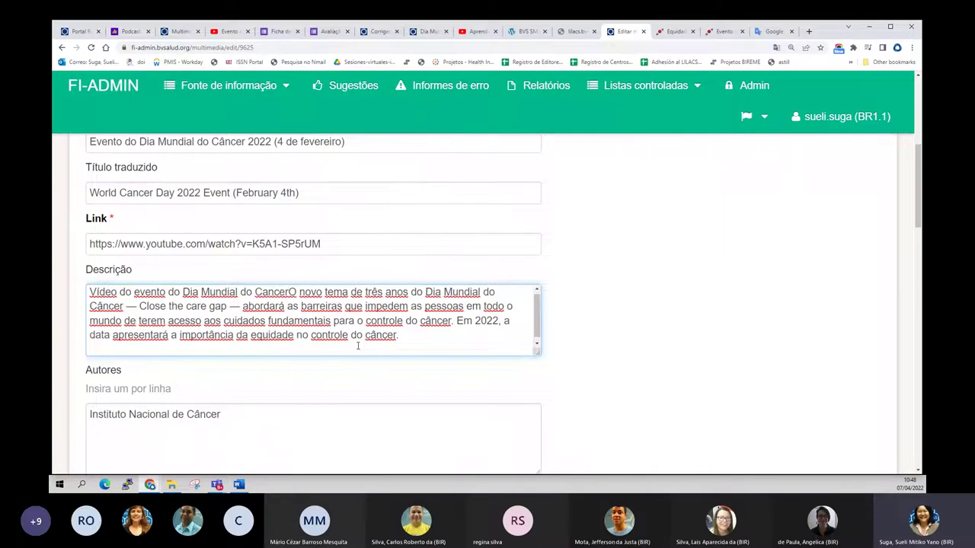
{"action": "key", "text": "BackSpace"}
{"action": "type", "text": "âncer realizado no dia "}
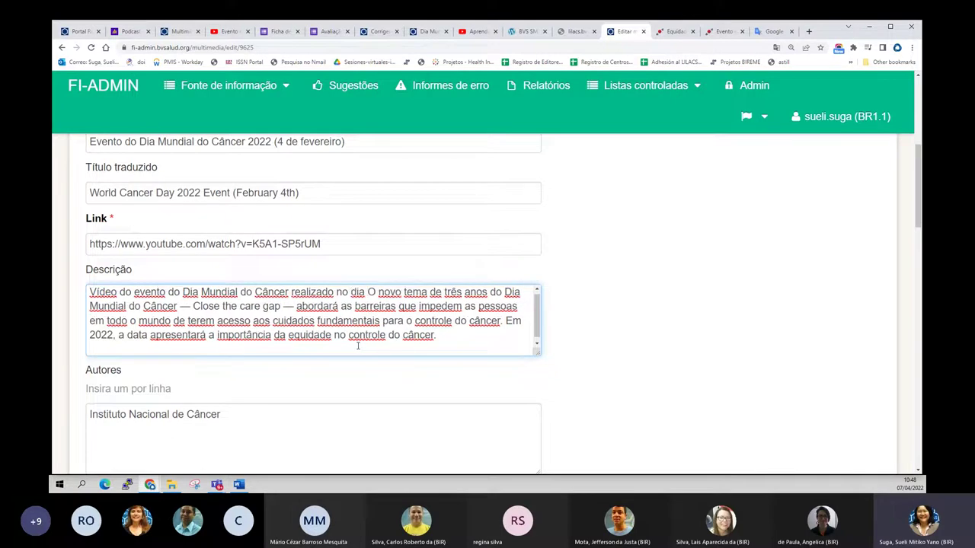
{"action": "type", "text": "04 de fevereiro d"}
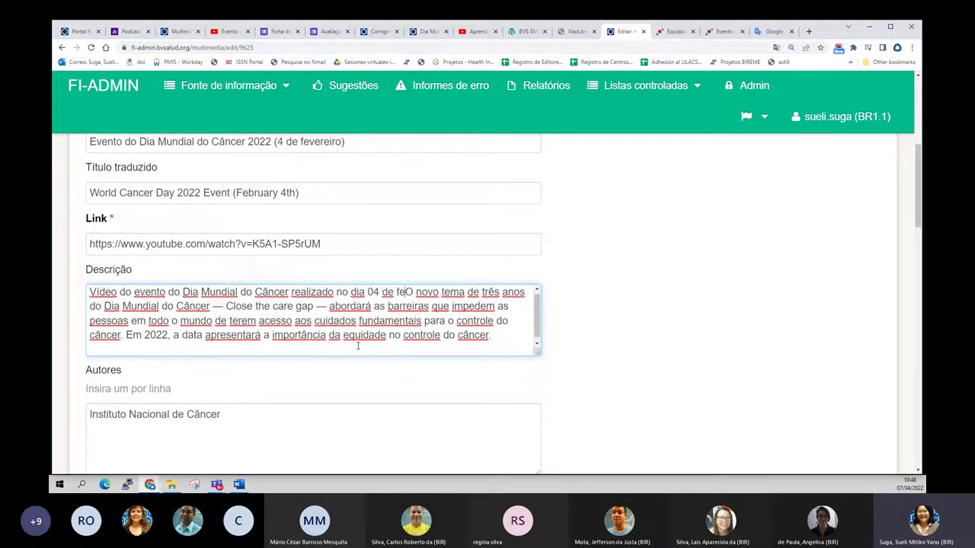
{"action": "type", "text": "e 2022"}
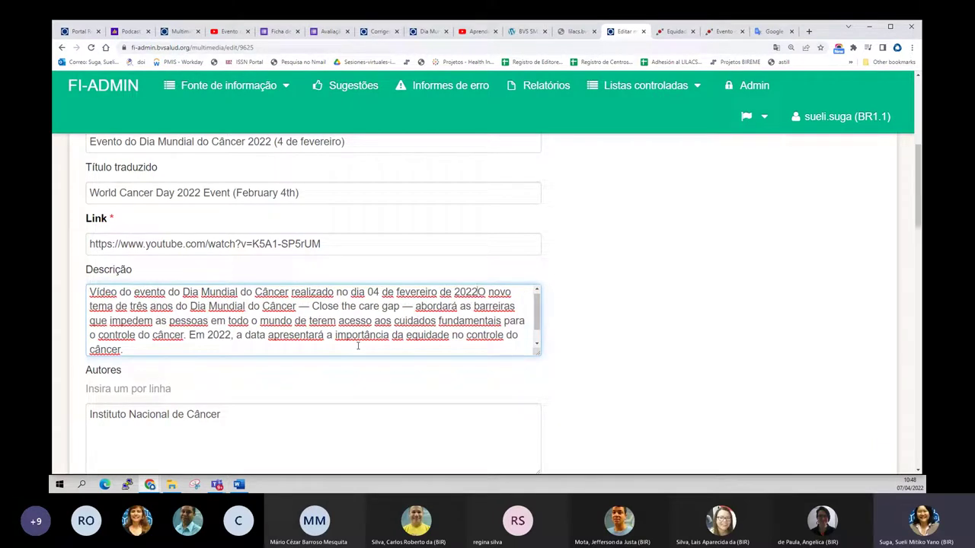
- Extend the description's opening sentence with "com a participação de ......" as a placeholder for the participants
{"action": "type", "text": "com a par"}
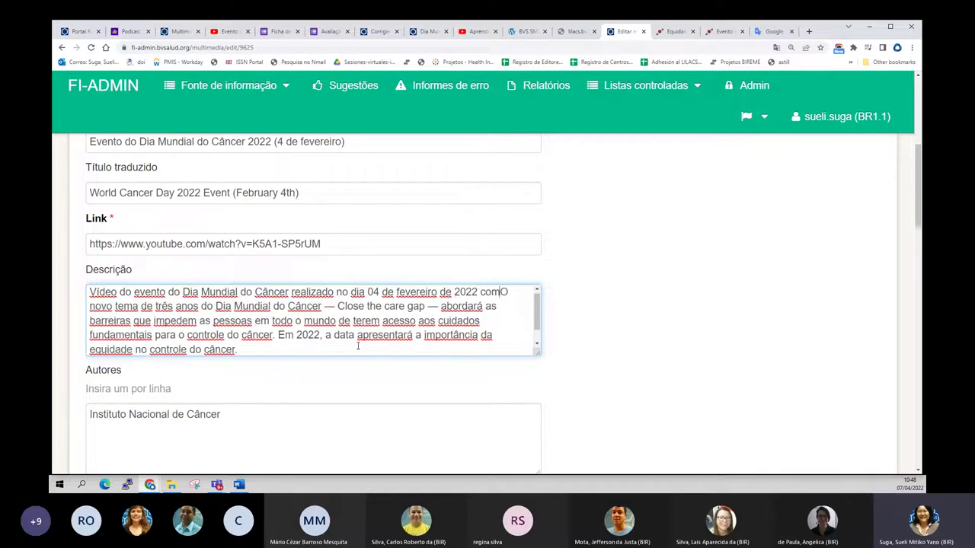
{"action": "type", "text": "ticip"}
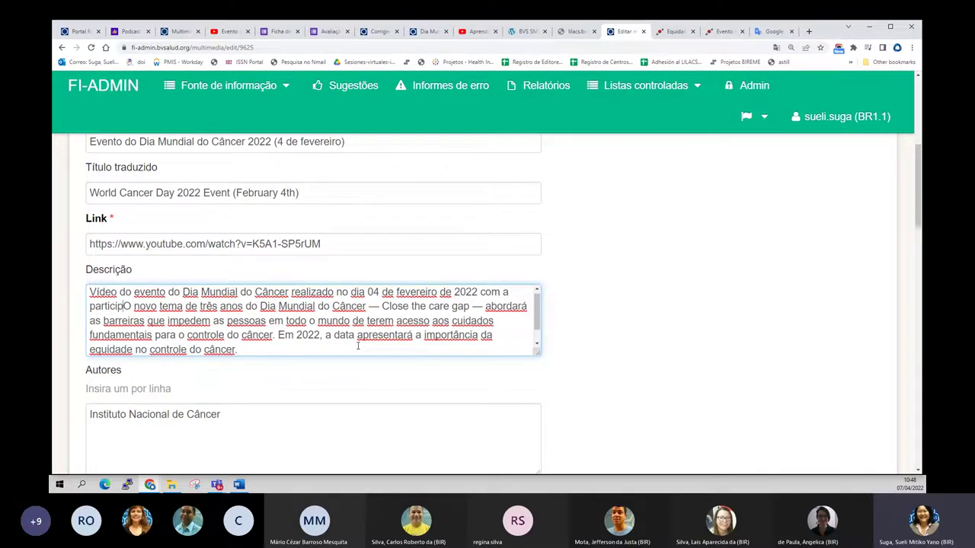
{"action": "type", "text": "ação de"}
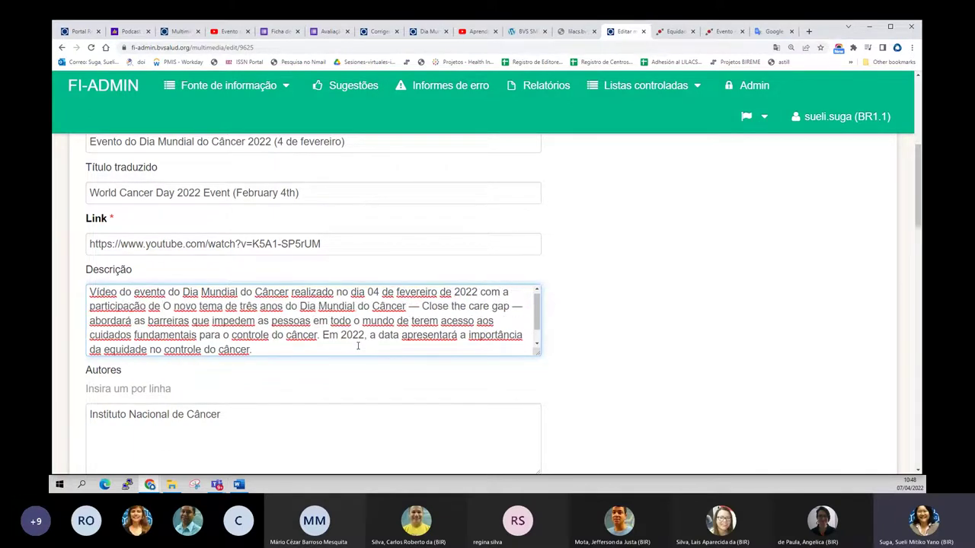
{"action": "type", "text": " ......"}
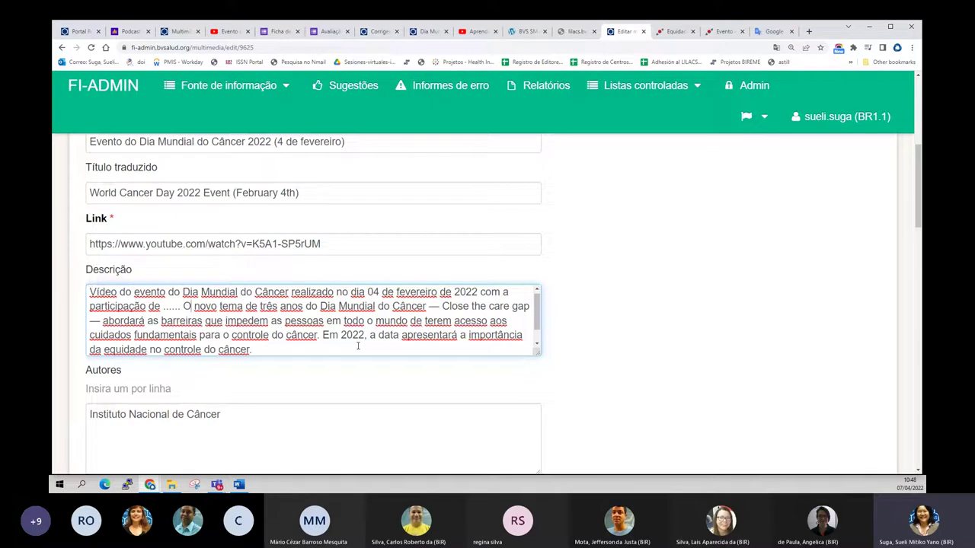
{"action": "key", "text": "Delete"}
- Add "promovido pelo Instituto Nacional do Câncer" in the middle of the description's dotted placeholder
{"action": "left_click_drag", "start_coordinate": [138, 274], "coordinate": [116, 296]}
{"action": "left_click", "coordinate": [95, 294]}
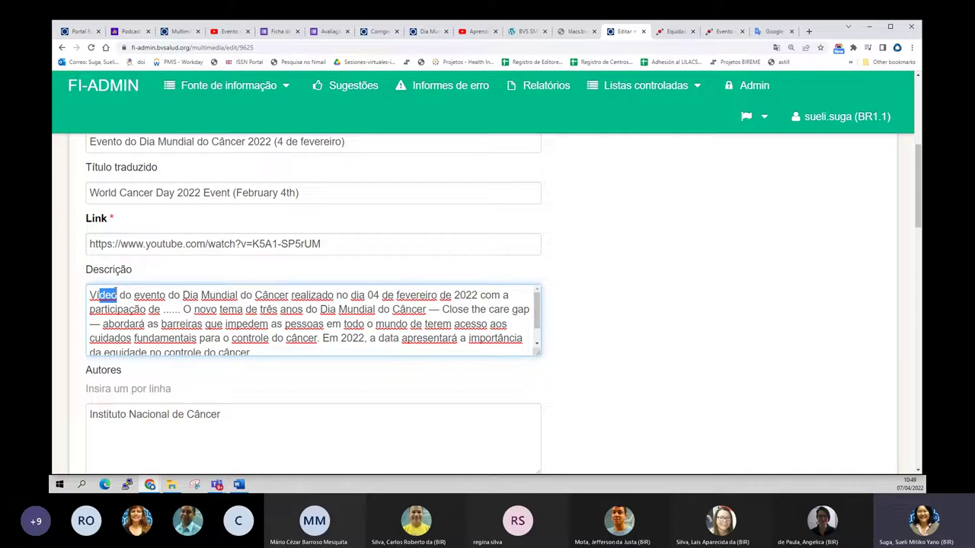
{"action": "left_click_drag", "start_coordinate": [374, 296], "coordinate": [394, 295]}
{"action": "left_click", "coordinate": [169, 310]}
{"action": "type", "text": "promovido pelo Instituto Naciona"}
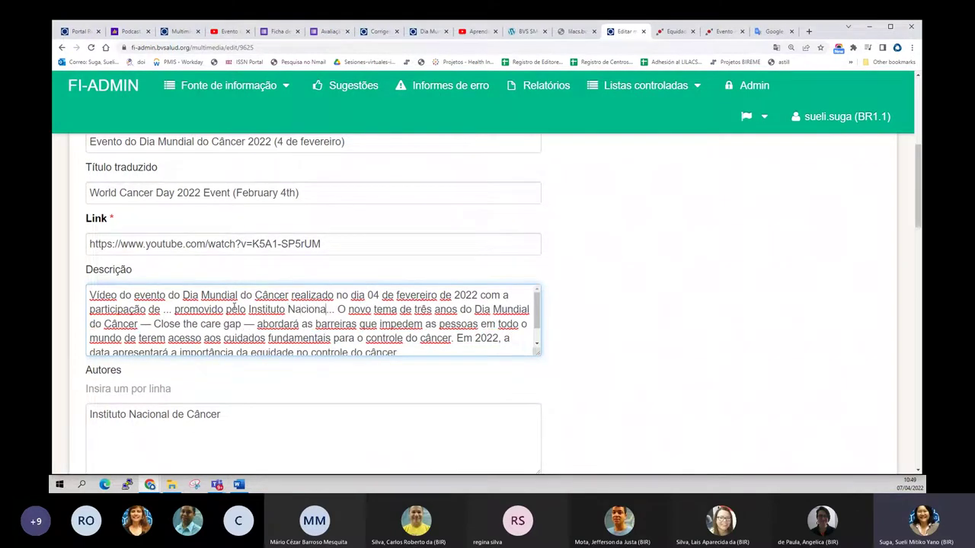
{"action": "type", "text": "l do "}
{"action": "type", "text": "Câncer"}
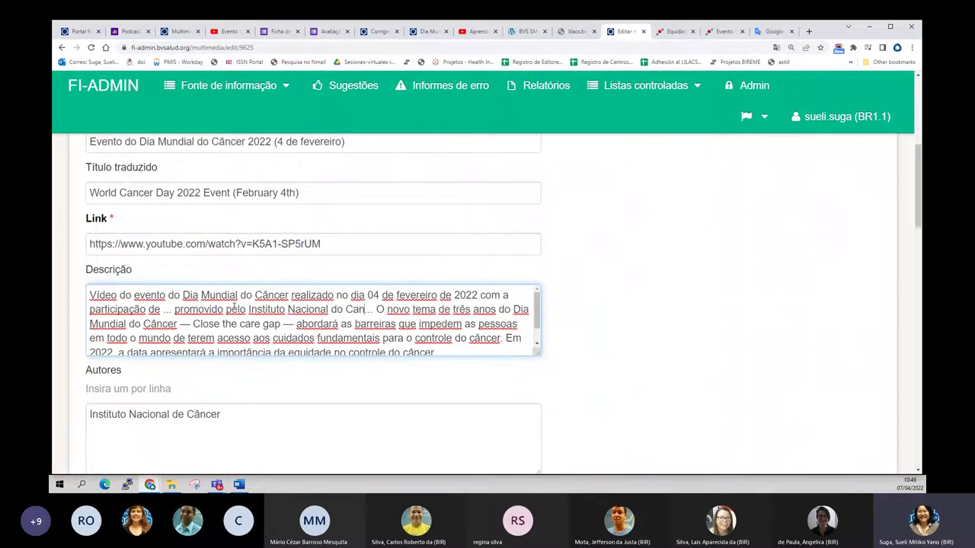
- Remove the empty line at the end of the description
{"action": "key", "text": "Down"}
{"action": "key", "text": "Down"}
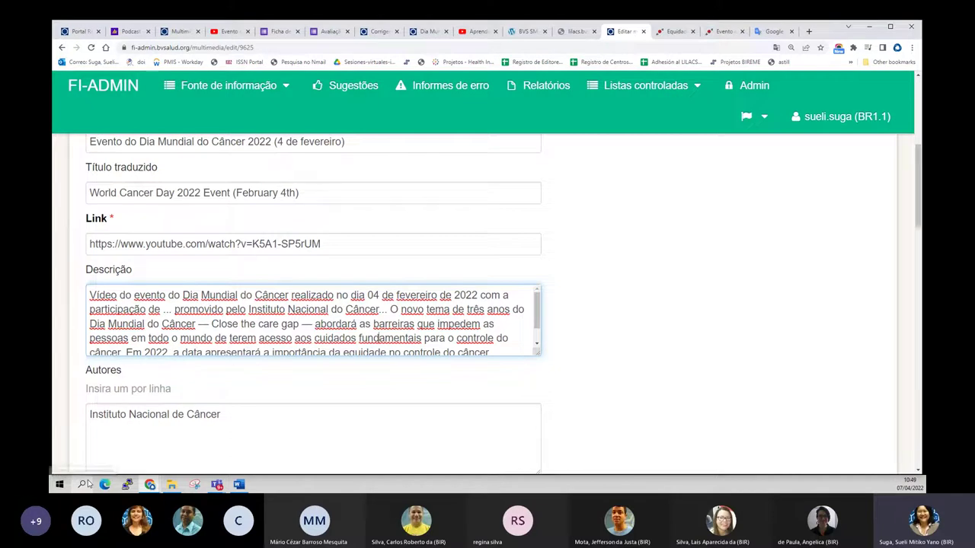
{"action": "key", "text": "ctrl+End"}
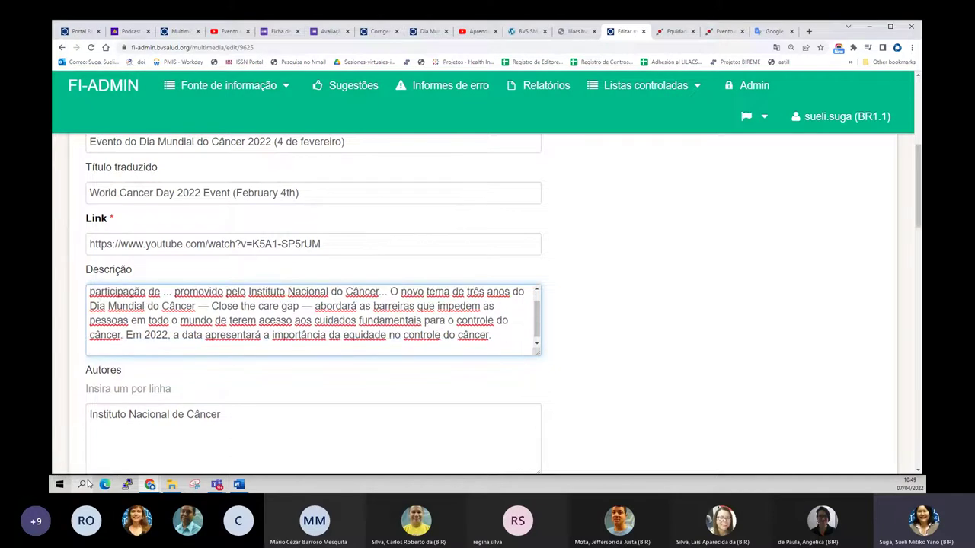
{"action": "key", "text": "BackSpace"}
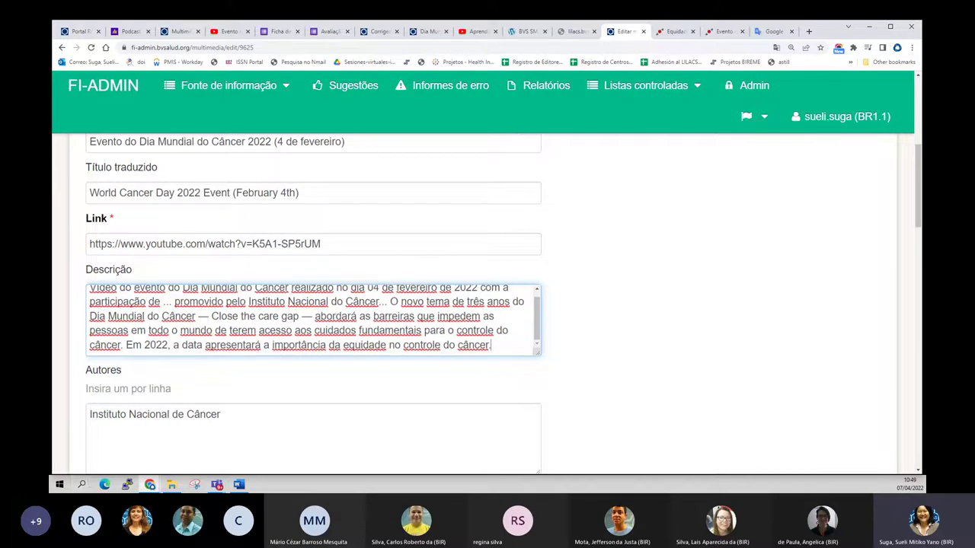
- Check the author entry "Instituto Nacional de Câncer" against the channel name on the event's YouTube page
{"action": "scroll", "coordinate": [261, 387], "scroll_direction": "down", "scroll_amount": 1}
{"action": "left_click", "coordinate": [258, 383]}
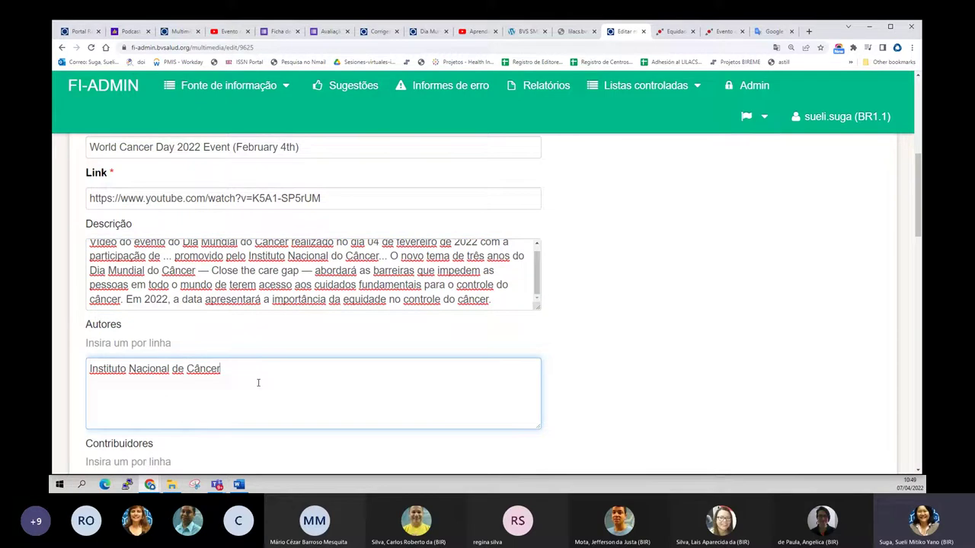
{"action": "left_click_drag", "start_coordinate": [233, 380], "coordinate": [89, 375]}
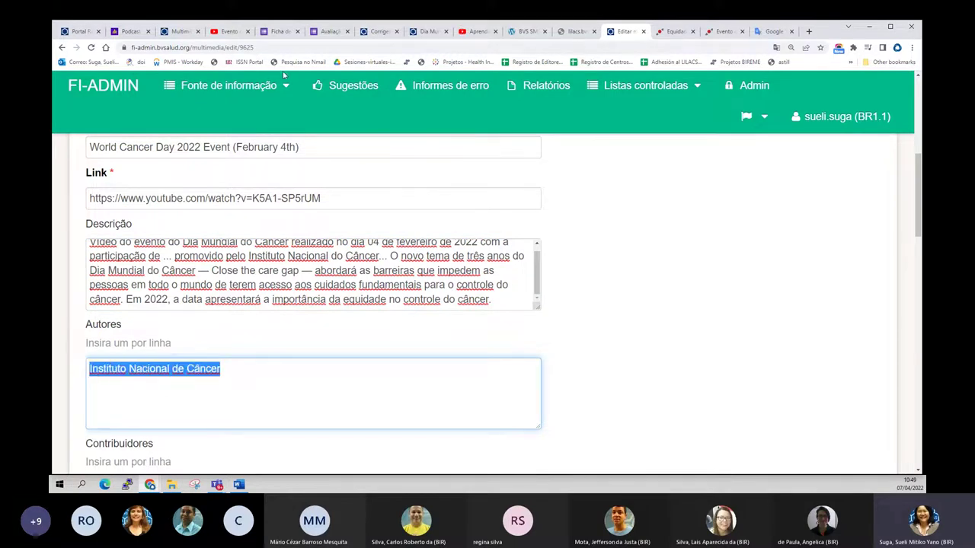
{"action": "left_click", "coordinate": [221, 31]}
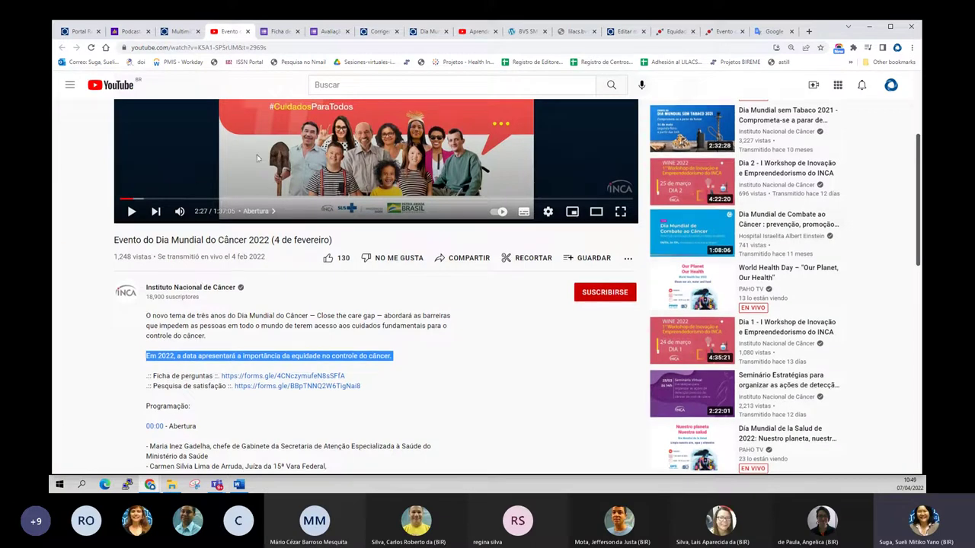
{"action": "scroll", "coordinate": [379, 109], "scroll_direction": "up", "scroll_amount": 1}
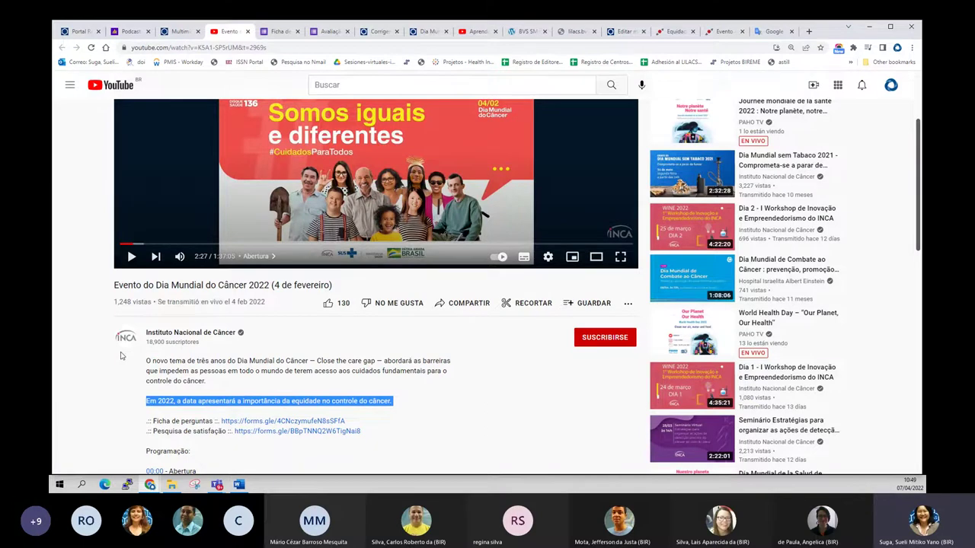
{"action": "left_click", "coordinate": [622, 31]}
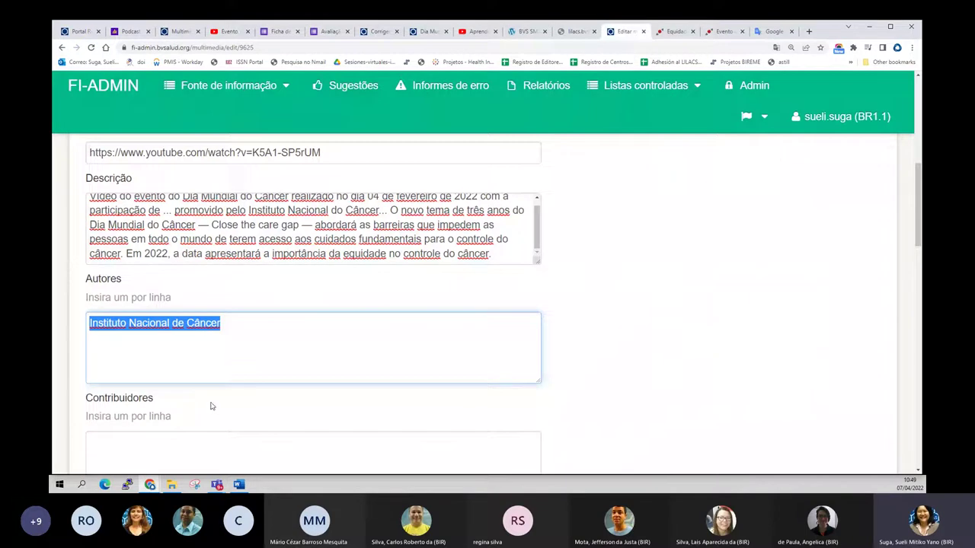
- Copy the programme's participant list, from after the "10h - Abertura" heading through the moderator, from the INCA event page into Contribuidores
{"action": "scroll", "coordinate": [212, 406], "scroll_direction": "down", "scroll_amount": 3}
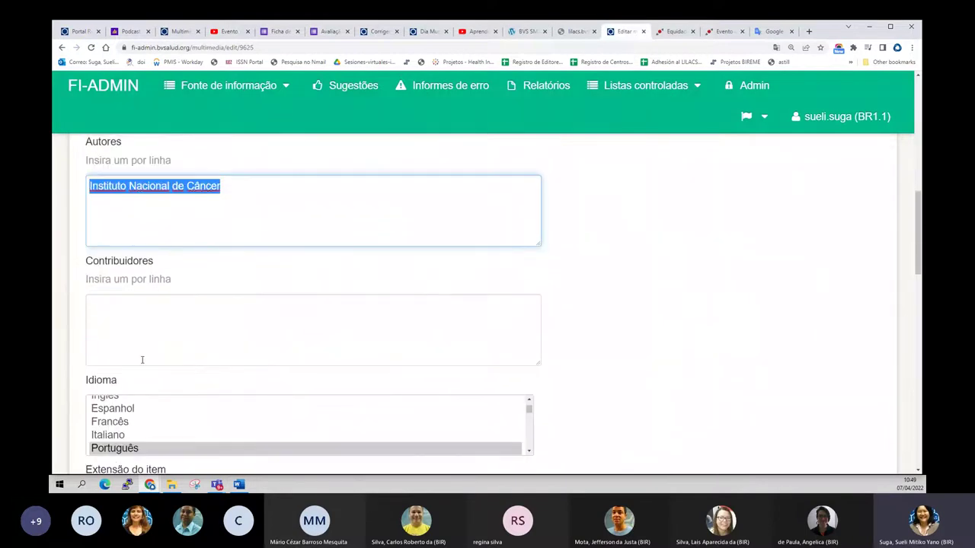
{"action": "left_click", "coordinate": [142, 359]}
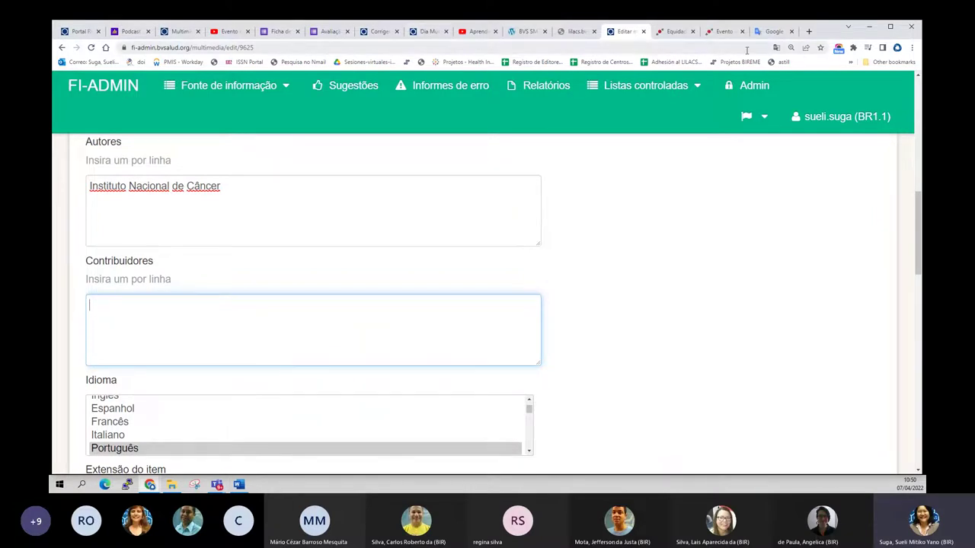
{"action": "left_click", "coordinate": [722, 31]}
{"action": "scroll", "coordinate": [570, 300], "scroll_direction": "down", "scroll_amount": 3}
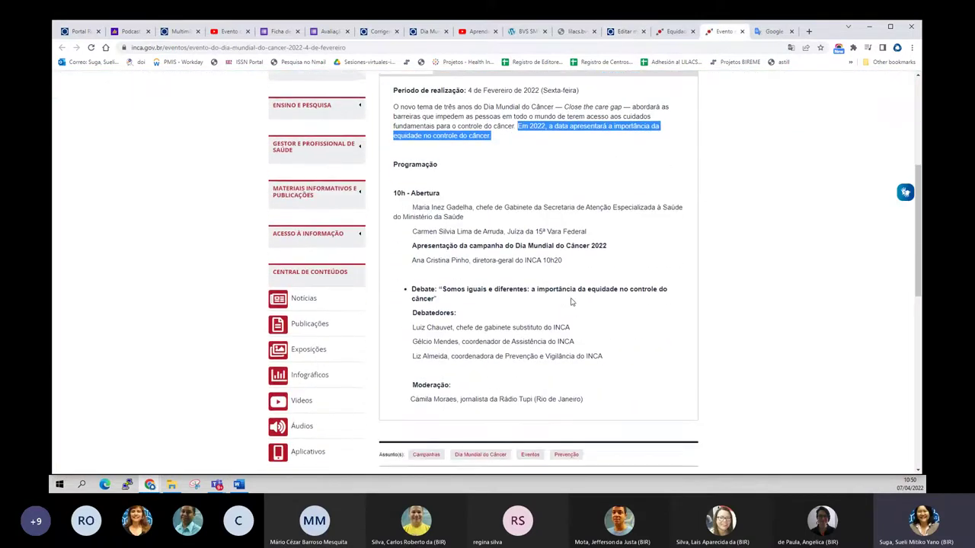
{"action": "left_click_drag", "start_coordinate": [583, 346], "coordinate": [393, 154]}
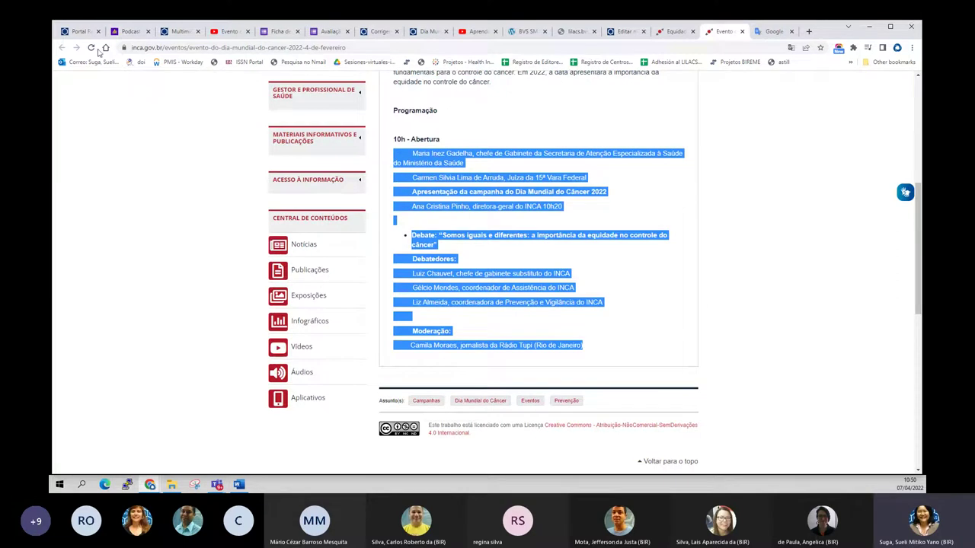
{"action": "key", "text": "ctrl+c"}
{"action": "left_click", "coordinate": [624, 31]}
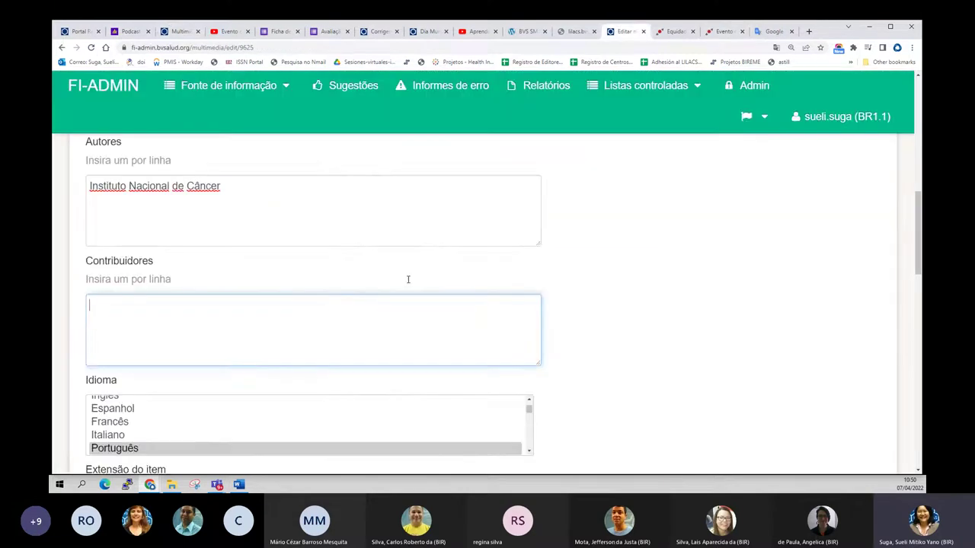
{"action": "key", "text": "ctrl+v"}
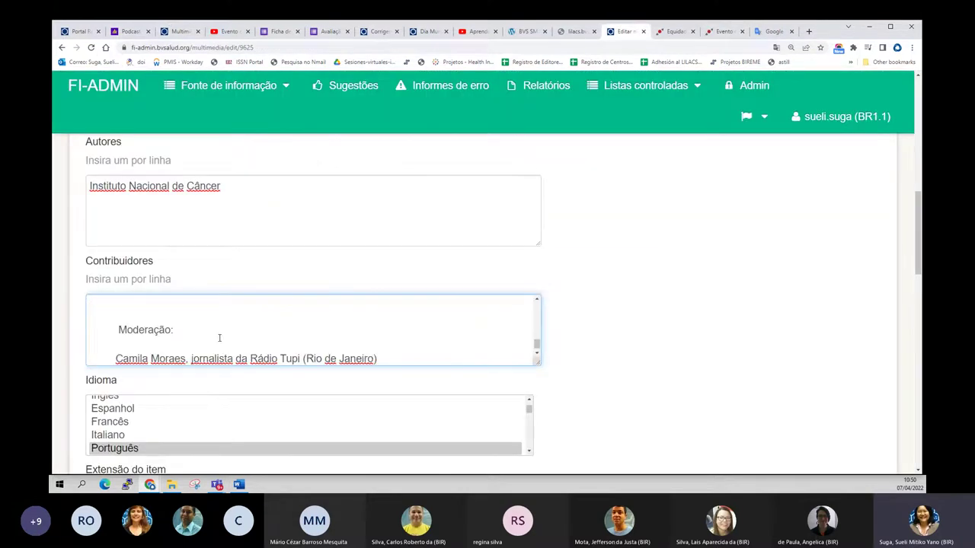
- Remove the indentation before the first contributor and put that person's surname and a comma ahead of the given names
{"action": "scroll", "coordinate": [220, 338], "scroll_direction": "up", "scroll_amount": 5}
{"action": "key", "text": "BackSpace"}
{"action": "key", "text": "BackSpace"}
{"action": "key", "text": "BackSpace"}
{"action": "key", "text": "BackSpace"}
{"action": "key", "text": "BackSpace"}
{"action": "key", "text": "BackSpace"}
{"action": "key", "text": "BackSpace"}
{"action": "key", "text": "BackSpace"}
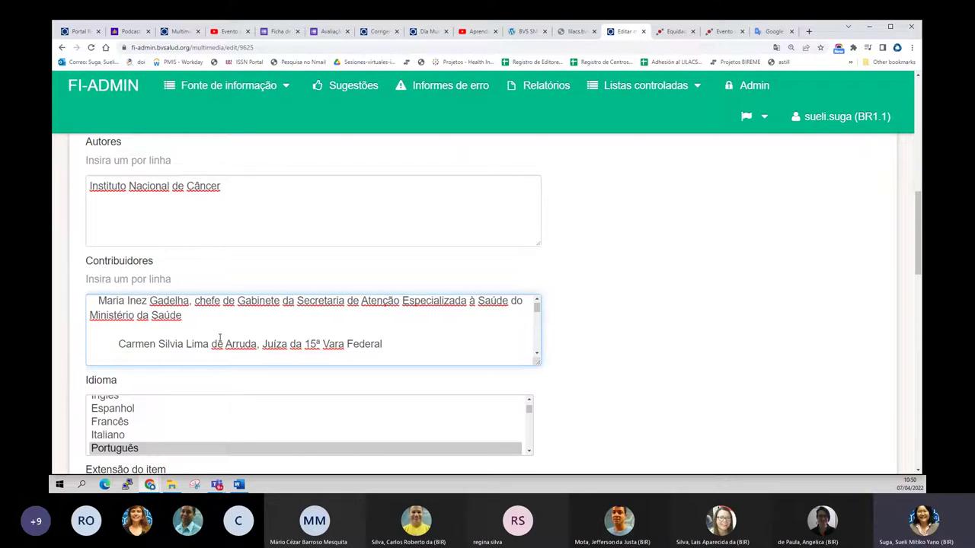
{"action": "type", "text": "Gadelh"}
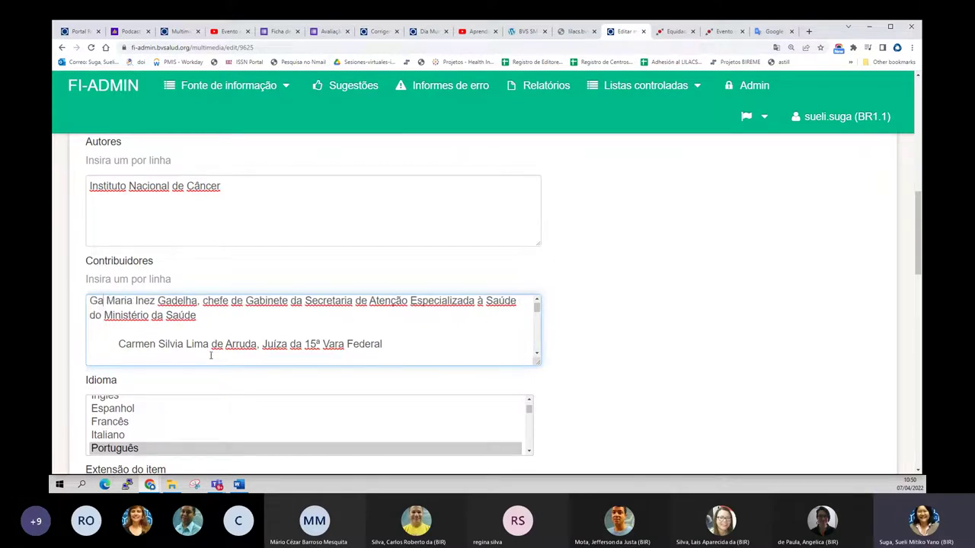
{"action": "type", "text": "a,"}
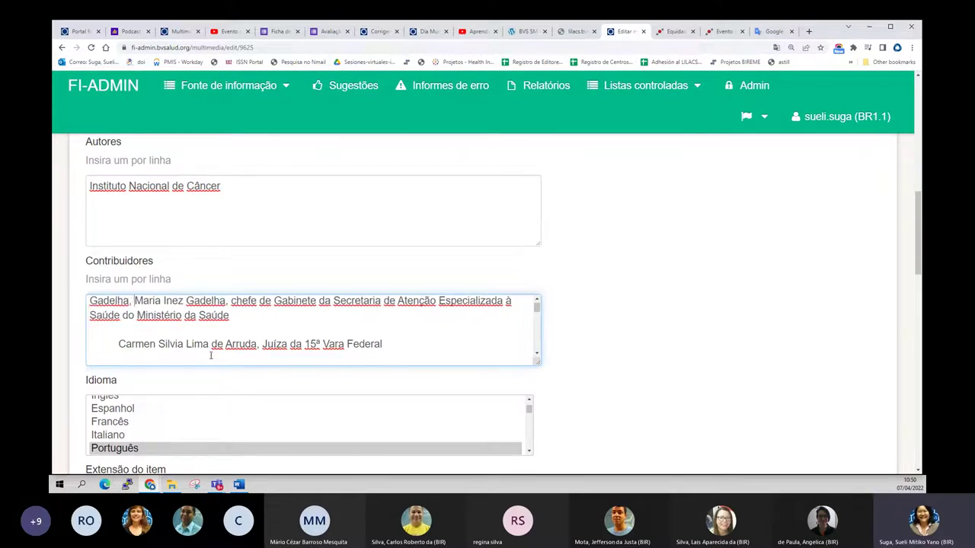
- Delete the repeated surname, job title and affiliation after the first contributor's given names, along with the empty line below
{"action": "key", "text": "Right"}
{"action": "key", "text": "Right"}
{"action": "key", "text": "Right"}
{"action": "key", "text": "Right"}
{"action": "key", "text": "Right"}
{"action": "key", "text": "Right"}
{"action": "key", "text": "Right"}
{"action": "key", "text": "Right"}
{"action": "key", "text": "Right"}
{"action": "key", "text": "Right"}
{"action": "key", "text": "Right"}
{"action": "key", "text": "Delete"}
{"action": "key", "text": "Delete"}
{"action": "key", "text": "Delete"}
{"action": "key", "text": "Delete"}
{"action": "key", "text": "Delete"}
{"action": "key", "text": "Delete"}
{"action": "key", "text": "Delete"}
{"action": "key", "text": "Delete"}
{"action": "key", "text": "Delete"}
{"action": "key", "text": "Delete"}
{"action": "key", "text": "Delete"}
{"action": "key", "text": "Delete"}
{"action": "key", "text": "Delete"}
{"action": "key", "text": "Delete"}
{"action": "key", "text": "Delete"}
{"action": "key", "text": "Delete"}
{"action": "key", "text": "Delete"}
{"action": "key", "text": "Delete"}
{"action": "key", "text": "Delete"}
{"action": "key", "text": "Delete"}
{"action": "key", "text": "Delete"}
{"action": "key", "text": "Delete"}
{"action": "key", "text": "Delete"}
{"action": "key", "text": "Delete"}
{"action": "key", "text": "Delete"}
{"action": "key", "text": "Delete"}
{"action": "key", "text": "Delete"}
{"action": "key", "text": "Delete"}
{"action": "key", "text": "Delete"}
{"action": "key", "text": "Delete"}
{"action": "key", "text": "Delete"}
{"action": "key", "text": "Delete"}
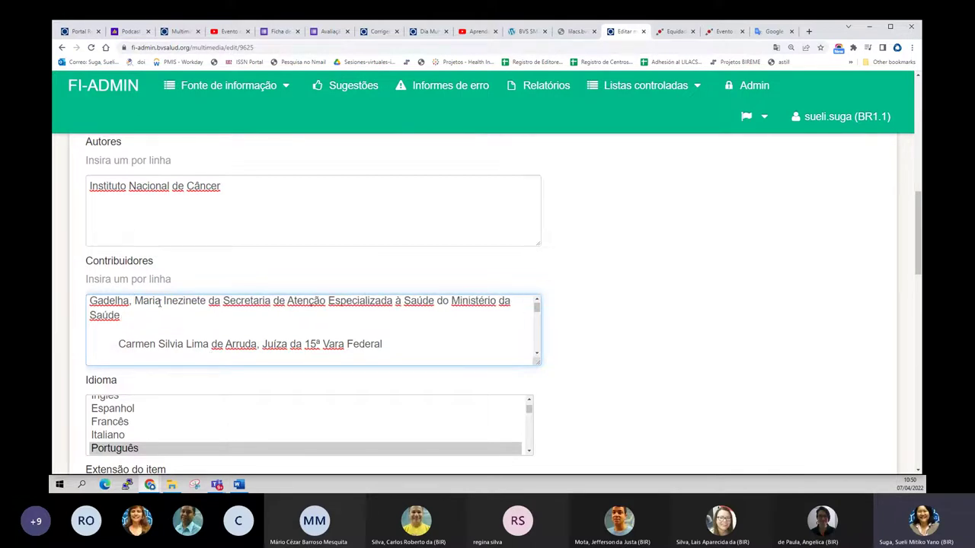
{"action": "key", "text": "Delete"}
{"action": "key", "text": "Delete"}
{"action": "key", "text": "Delete"}
{"action": "key", "text": "Delete"}
{"action": "key", "text": "Delete"}
{"action": "key", "text": "Delete"}
{"action": "key", "text": "Delete"}
{"action": "key", "text": "Delete"}
{"action": "key", "text": "Delete"}
{"action": "key", "text": "Delete"}
{"action": "key", "text": "Delete"}
{"action": "key", "text": "Delete"}
{"action": "key", "text": "Delete"}
{"action": "key", "text": "Delete"}
{"action": "key", "text": "Delete"}
{"action": "key", "text": "Delete"}
{"action": "key", "text": "Delete"}
{"action": "key", "text": "Delete"}
{"action": "key", "text": "Delete"}
{"action": "key", "text": "Delete"}
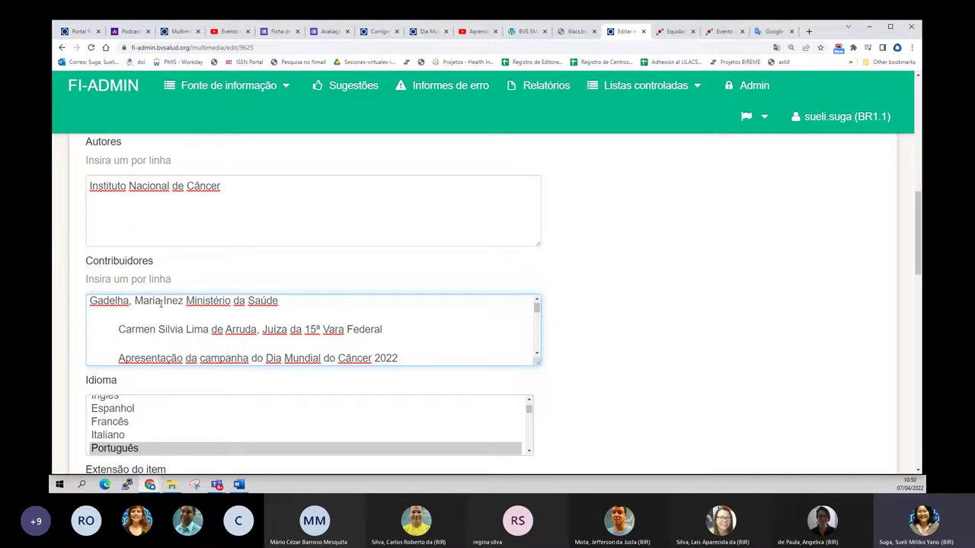
{"action": "key", "text": "Delete"}
{"action": "key", "text": "Delete"}
{"action": "key", "text": "Delete"}
{"action": "key", "text": "Delete"}
{"action": "key", "text": "Delete"}
{"action": "key", "text": "Delete"}
{"action": "key", "text": "Delete"}
{"action": "key", "text": "Delete"}
{"action": "key", "text": "Delete"}
{"action": "key", "text": "Delete"}
{"action": "key", "text": "Delete"}
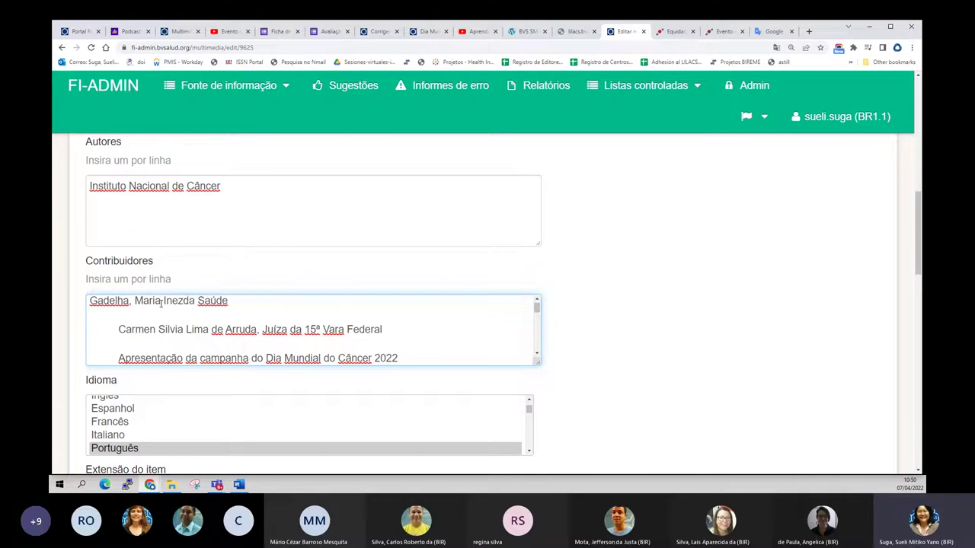
{"action": "key", "text": "Delete"}
{"action": "key", "text": "Delete"}
{"action": "key", "text": "Delete"}
- Put the second contributor's surname and a comma ahead of the given names and remove the indentation between them
{"action": "key", "text": "Right"}
{"action": "key", "text": "ctrl+v"}
{"action": "type", "text": ","}
{"action": "key", "text": "Delete"}
{"action": "key", "text": "Delete"}
{"action": "key", "text": "Delete"}
{"action": "key", "text": "Delete"}
{"action": "key", "text": "Delete"}
{"action": "key", "text": "Delete"}
{"action": "key", "text": "Delete"}
{"action": "key", "text": "Delete"}
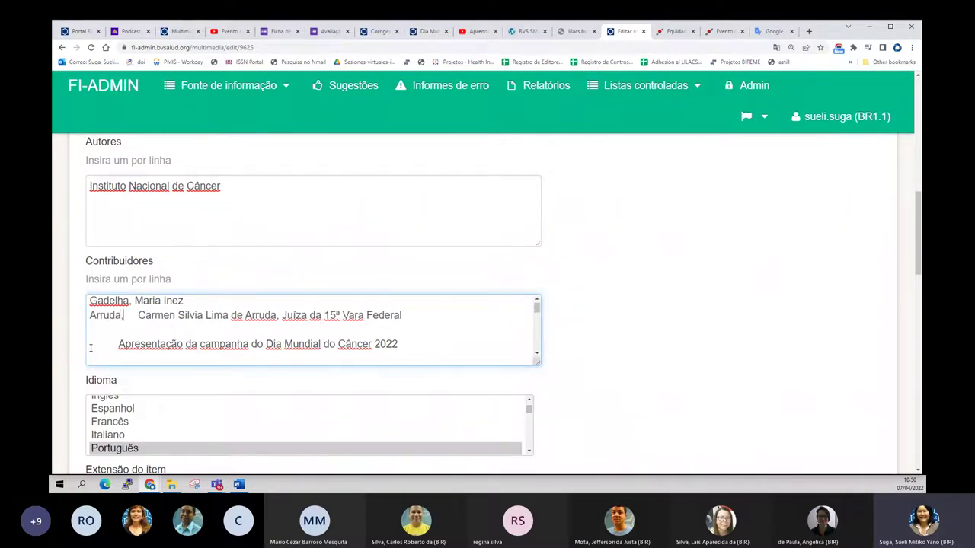
- Delete the repeated surname, job title and court affiliation from the end of the second contributor's entry
{"action": "key", "text": "ctrl+Right"}
{"action": "key", "text": "ctrl+Right"}
{"action": "key", "text": "ctrl+Right"}
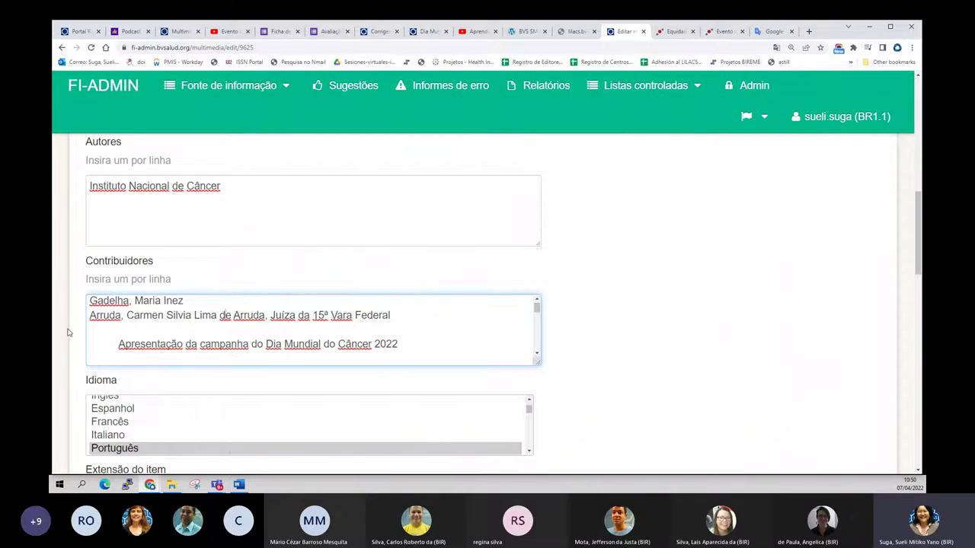
{"action": "key", "text": "Delete"}
{"action": "key", "text": "Delete"}
{"action": "key", "text": "Delete"}
{"action": "key", "text": "Delete"}
{"action": "key", "text": "Delete"}
{"action": "key", "text": "Delete"}
{"action": "key", "text": "Delete"}
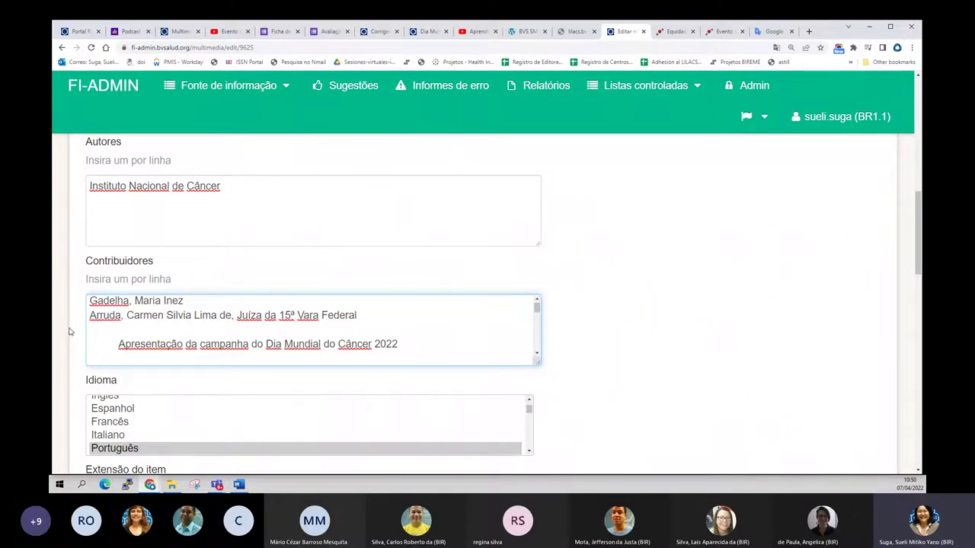
{"action": "key", "text": "Delete"}
{"action": "key", "text": "Delete"}
{"action": "key", "text": "Delete"}
{"action": "key", "text": "Delete"}
{"action": "key", "text": "Delete"}
{"action": "key", "text": "Delete"}
{"action": "key", "text": "Delete"}
{"action": "key", "text": "Delete"}
{"action": "key", "text": "Delete"}
{"action": "key", "text": "Delete"}
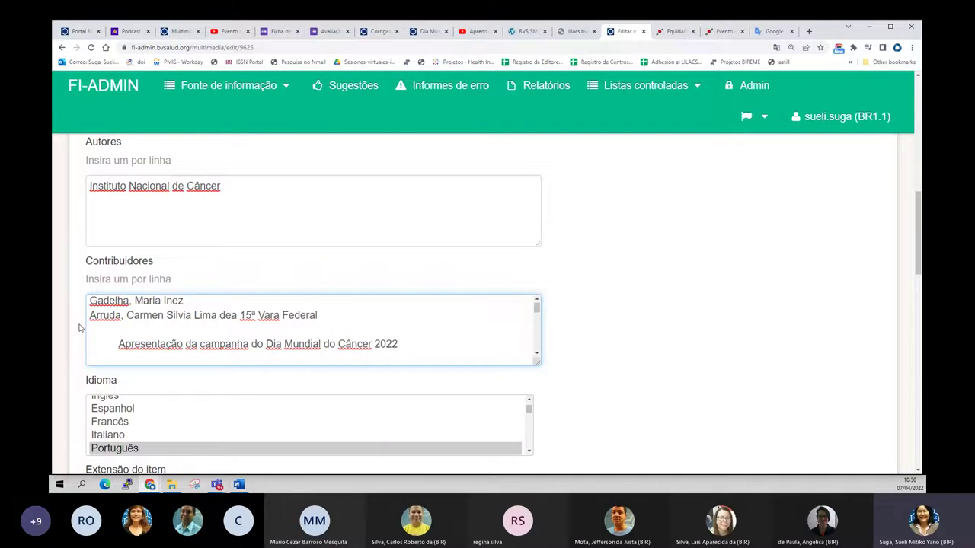
{"action": "key", "text": "Delete"}
{"action": "key", "text": "Delete"}
{"action": "key", "text": "Delete"}
{"action": "key", "text": "Delete"}
{"action": "key", "text": "Delete"}
{"action": "key", "text": "Delete"}
{"action": "key", "text": "Delete"}
{"action": "key", "text": "Delete"}
{"action": "key", "text": "Delete"}
{"action": "key", "text": "Delete"}
{"action": "key", "text": "Delete"}
{"action": "key", "text": "Delete"}
{"action": "key", "text": "Delete"}
{"action": "key", "text": "Delete"}
{"action": "key", "text": "Delete"}
{"action": "key", "text": "Delete"}
{"action": "key", "text": "Delete"}
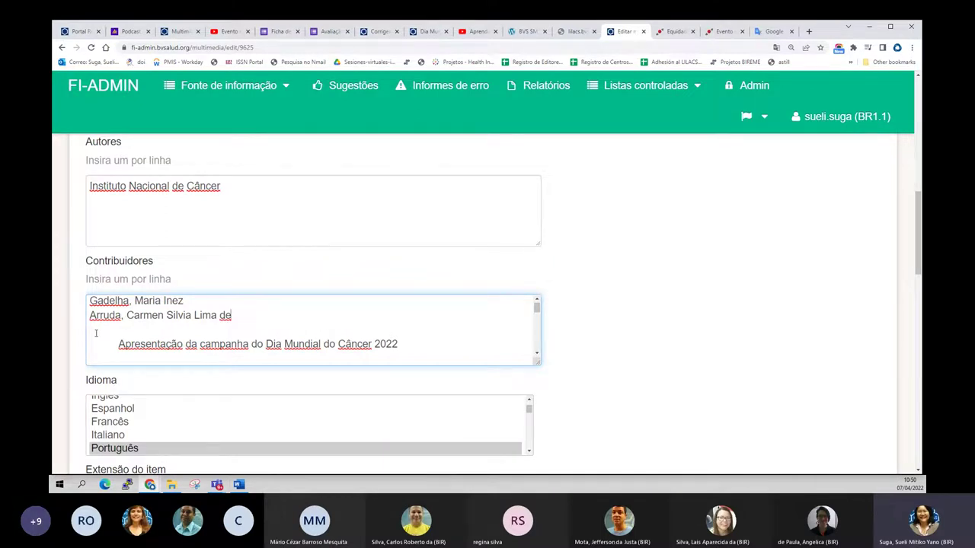
- Delete all remaining pasted programme text below the second contributor, from "Apresentação da campanha" to the end
{"action": "left_click_drag", "start_coordinate": [90, 330], "coordinate": [385, 355]}
{"action": "key", "text": "Delete"}
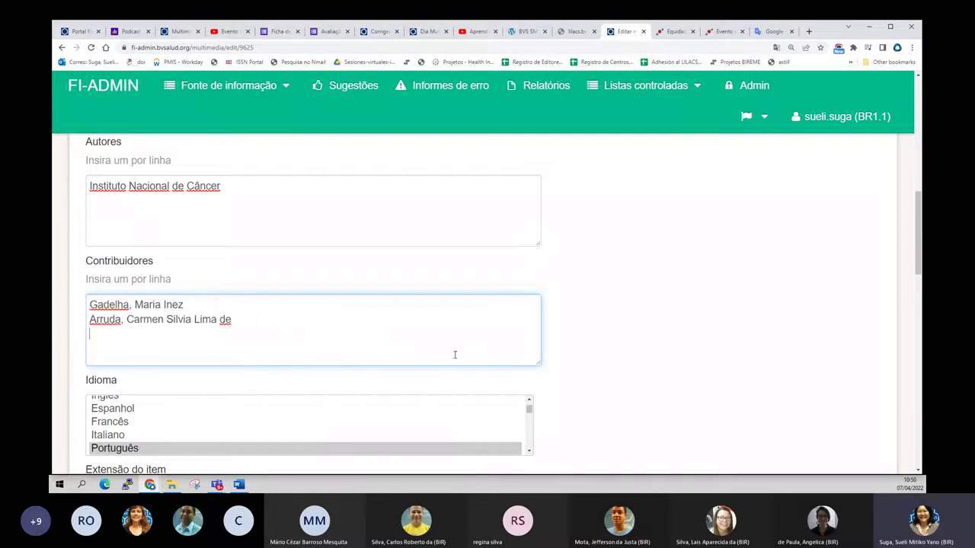
{"action": "left_click", "coordinate": [366, 277]}
- Fill Extensão do item with the previously used entry "1 vídeo do youtube (5:46): son., color."
{"action": "scroll", "coordinate": [369, 277], "scroll_direction": "down", "scroll_amount": 2}
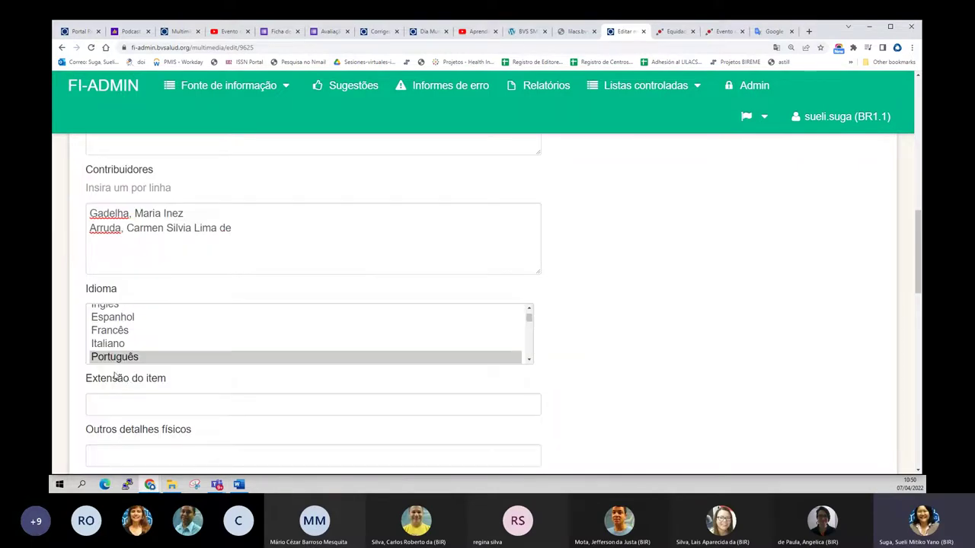
{"action": "left_click", "coordinate": [138, 410]}
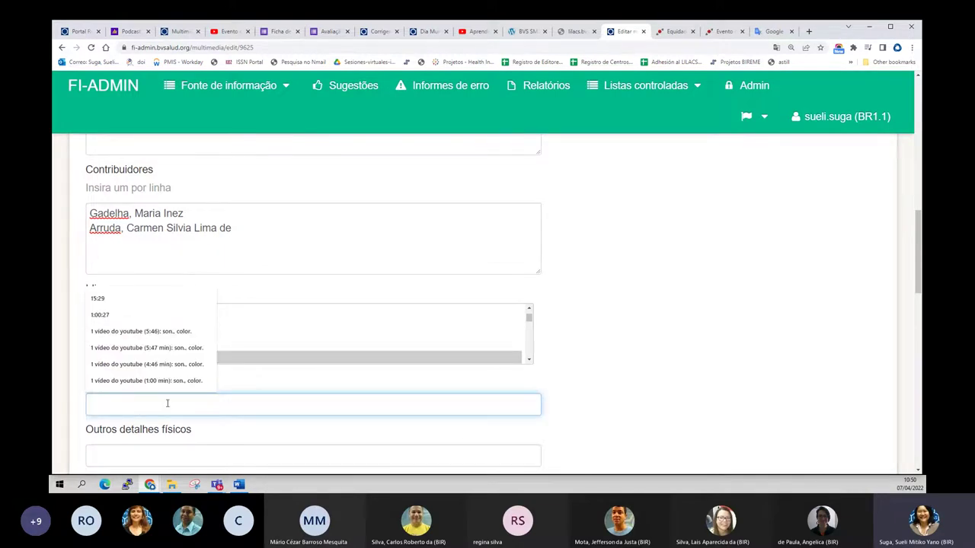
{"action": "left_click", "coordinate": [148, 335]}
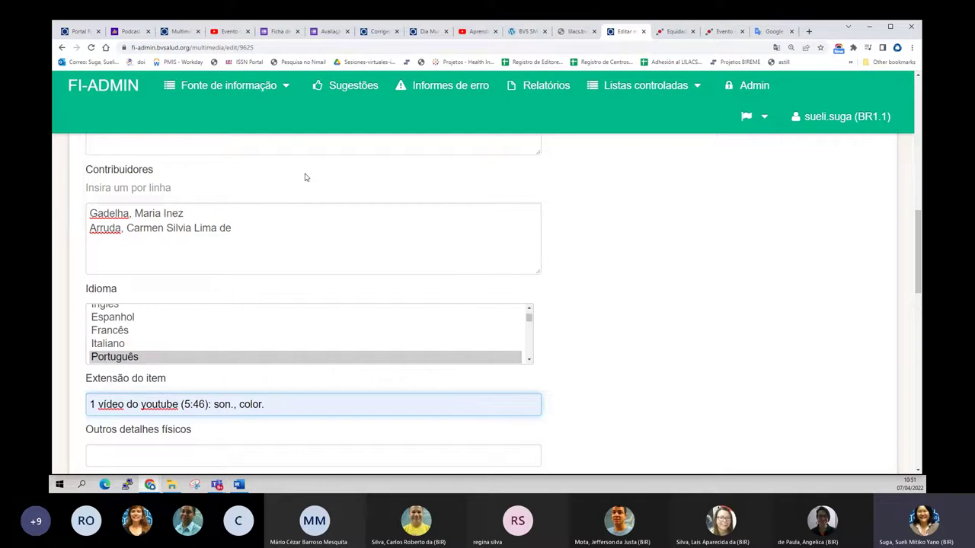
- Replace the duration in Extensão do item with the YouTube event video's running time, 1:37:05
{"action": "left_click", "coordinate": [226, 35]}
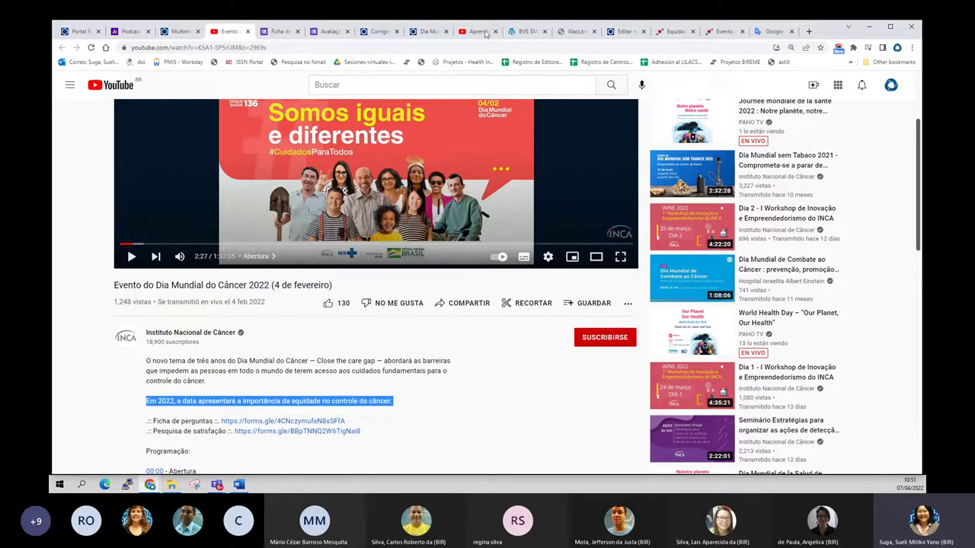
{"action": "left_click", "coordinate": [624, 31]}
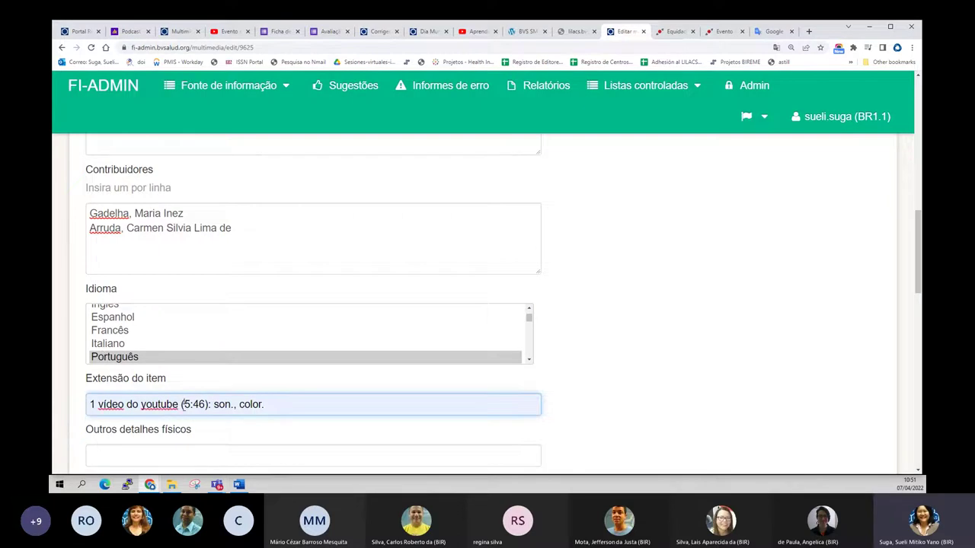
{"action": "left_click", "coordinate": [183, 404]}
{"action": "type", "text": "1:37"}
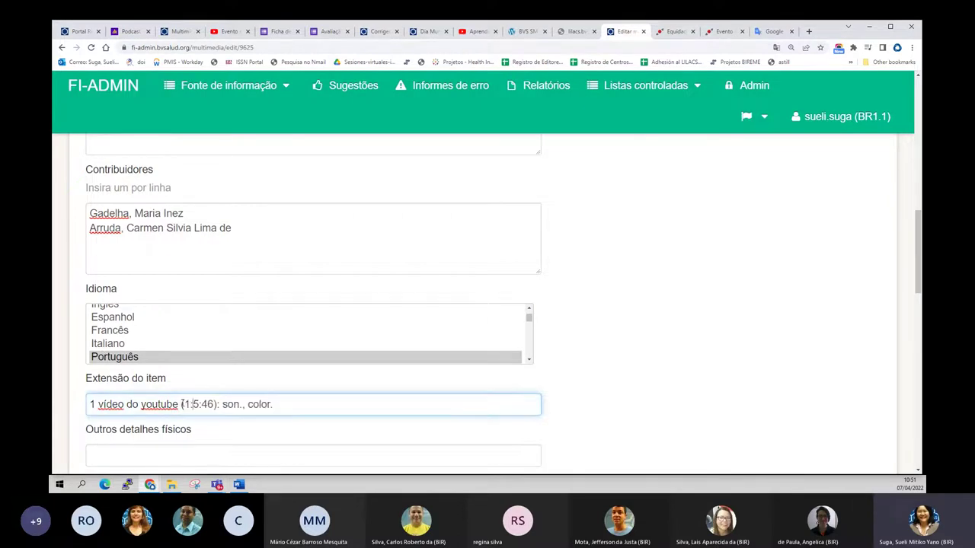
{"action": "key", "text": "Delete"}
{"action": "key", "text": "Delete"}
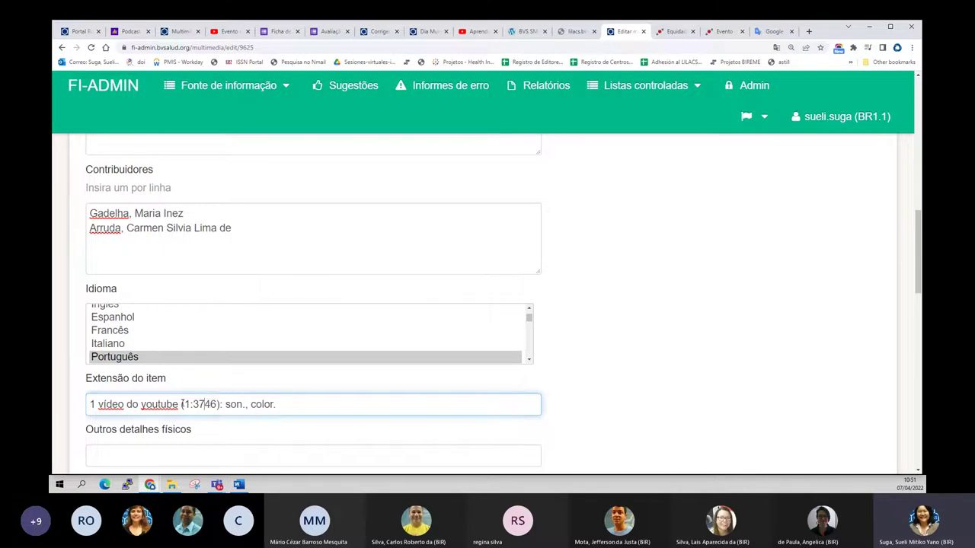
{"action": "type", "text": ":05"}
{"action": "key", "text": "Delete"}
{"action": "key", "text": "Delete"}
- Tidy the punctuation in Extensão do item, keeping "son.," and removing the final period after "color"
{"action": "left_click", "coordinate": [243, 406]}
{"action": "key", "text": "Delete"}
{"action": "type", "text": "."}
{"action": "left_click", "coordinate": [648, 407]}
{"action": "scroll", "coordinate": [436, 349], "scroll_direction": "down", "scroll_amount": 2}
{"action": "left_click", "coordinate": [387, 309]}
{"action": "key", "text": "BackSpace"}
{"action": "left_click", "coordinate": [575, 365]}
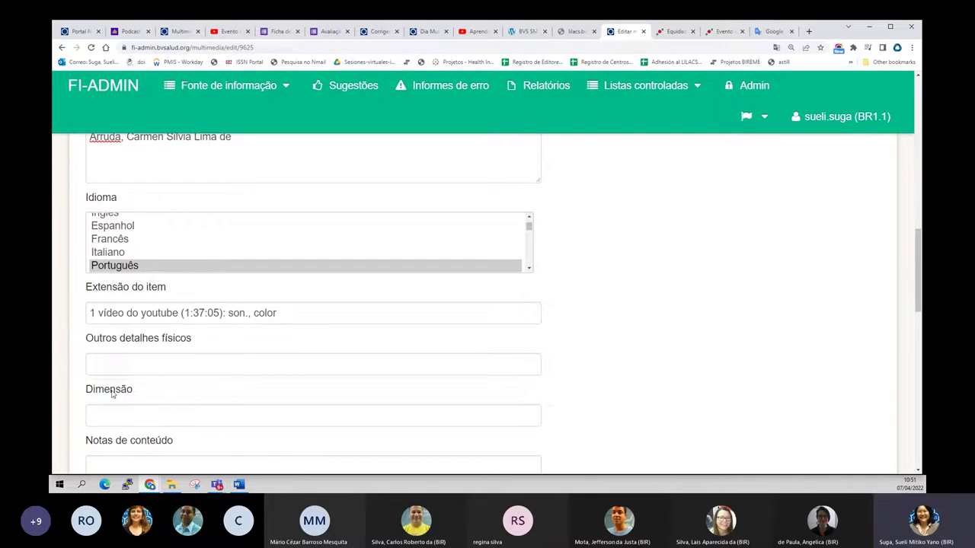
- Examine the YouTube event video's subtitle and quality options, turning on the subtitles
{"action": "scroll", "coordinate": [147, 367], "scroll_direction": "down", "scroll_amount": 1}
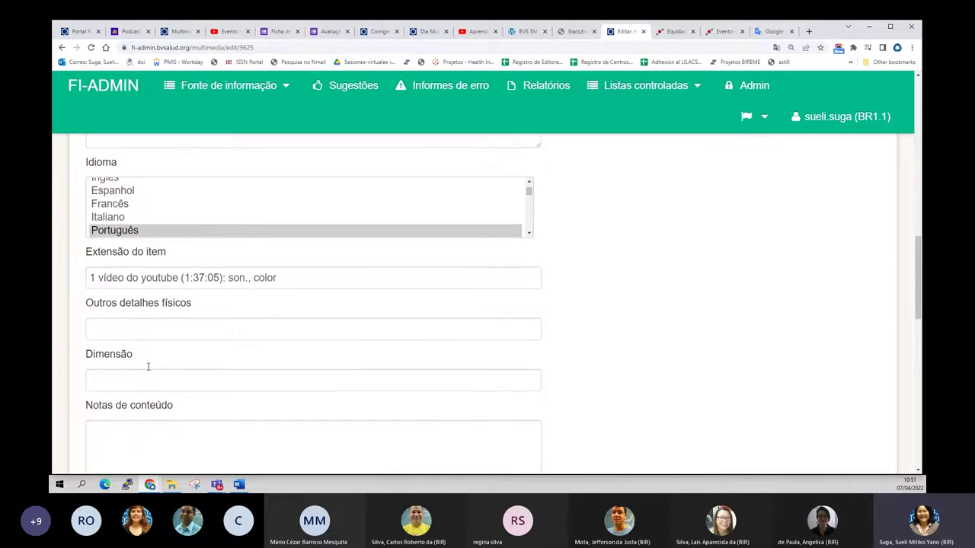
{"action": "scroll", "coordinate": [149, 364], "scroll_direction": "down", "scroll_amount": 2}
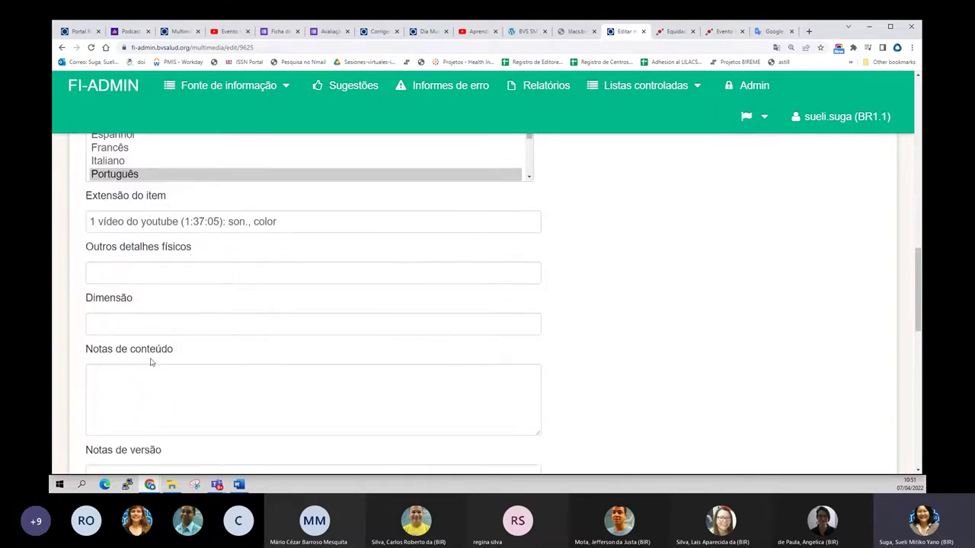
{"action": "left_click", "coordinate": [228, 31]}
{"action": "left_click", "coordinate": [548, 256]}
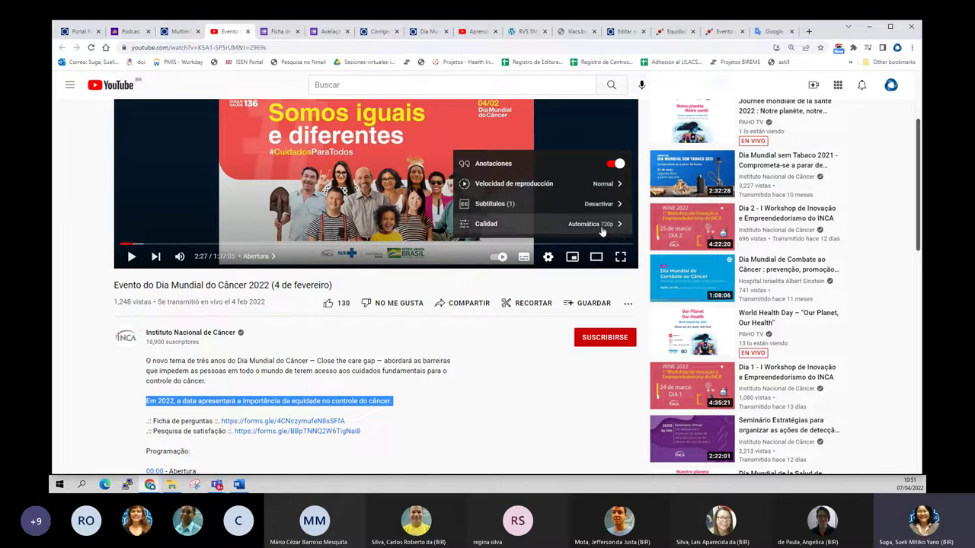
{"action": "left_click", "coordinate": [523, 259]}
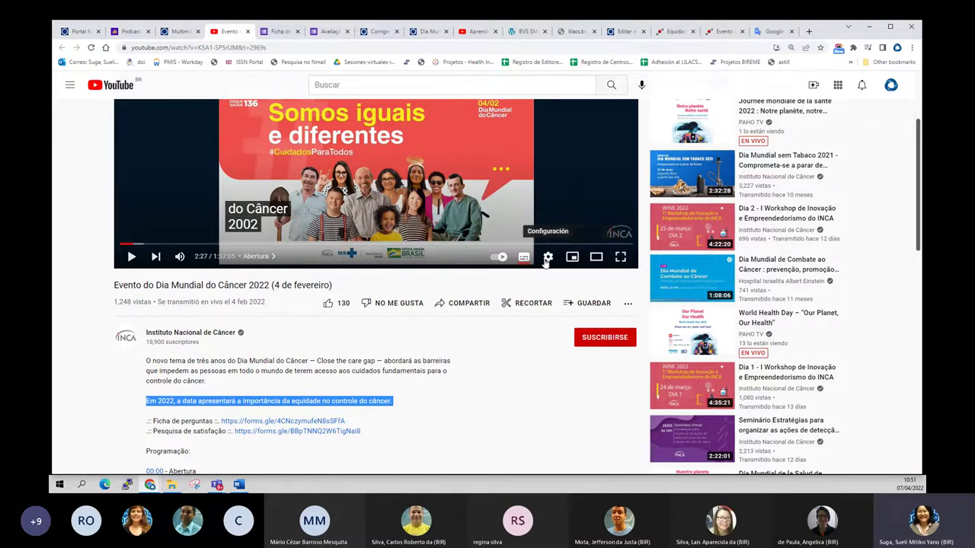
{"action": "left_click", "coordinate": [546, 259]}
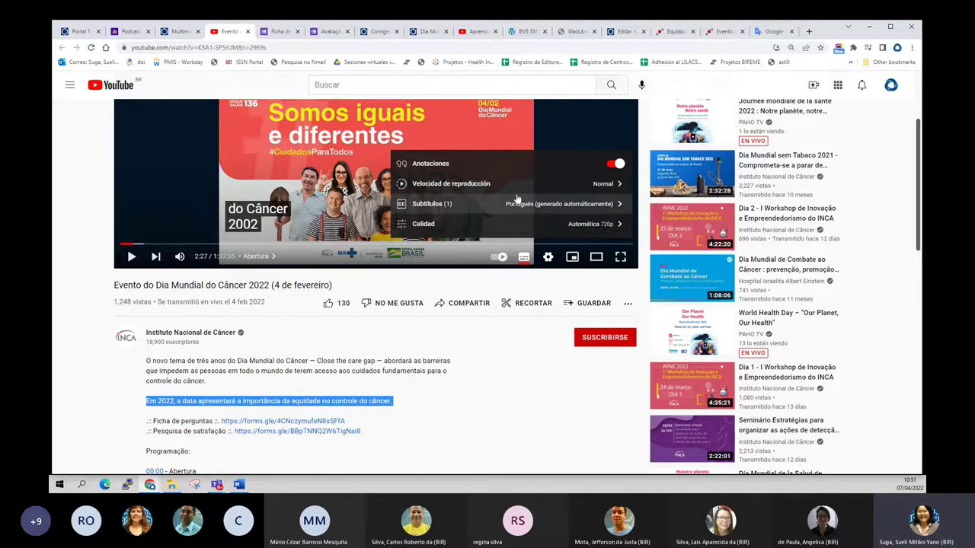
{"action": "left_click", "coordinate": [620, 225]}
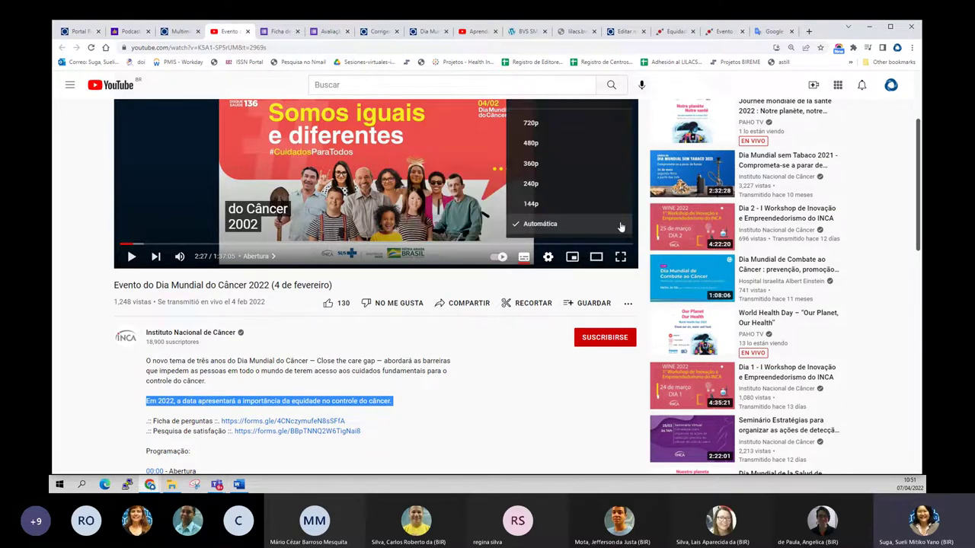
{"action": "left_click", "coordinate": [572, 205]}
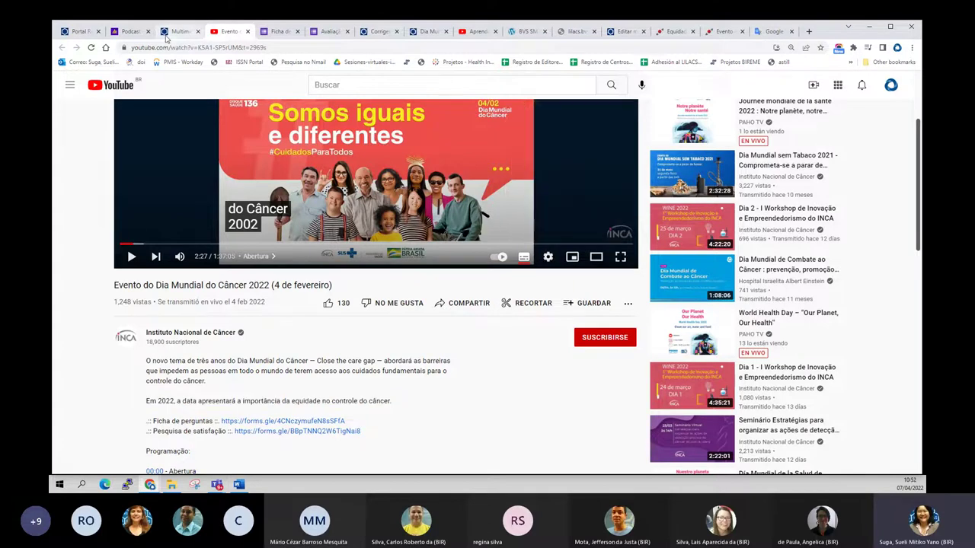
- Copy the debate title "Debate: “Somos iguais e diferentes: a importância da equidade no controle do câncer”" from the INCA event page for Notas de conteúdo
{"action": "left_click", "coordinate": [621, 32]}
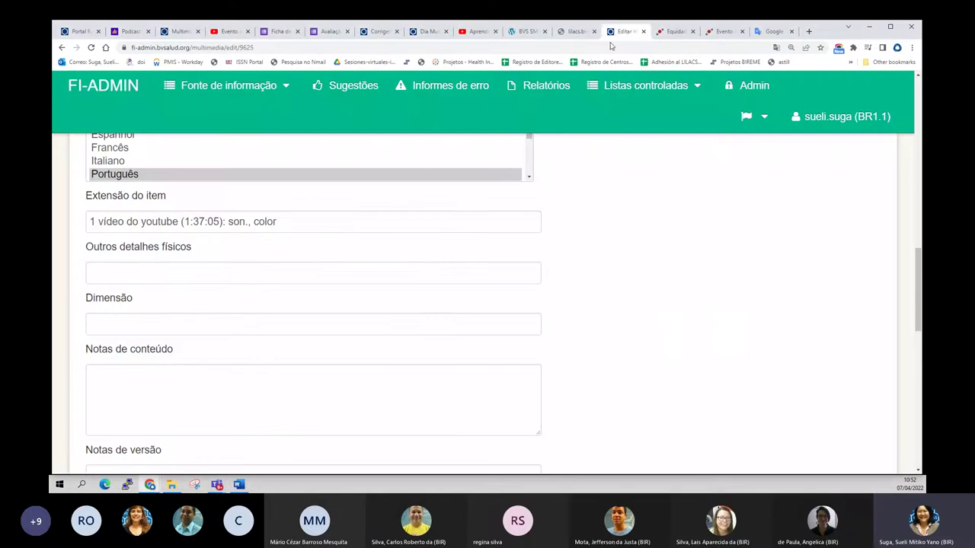
{"action": "scroll", "coordinate": [169, 350], "scroll_direction": "down", "scroll_amount": 1}
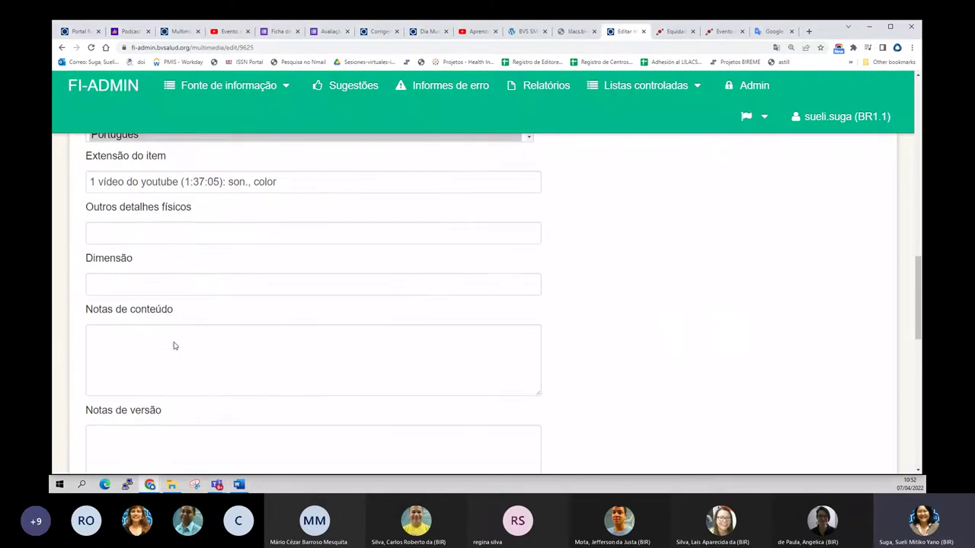
{"action": "left_click", "coordinate": [174, 339]}
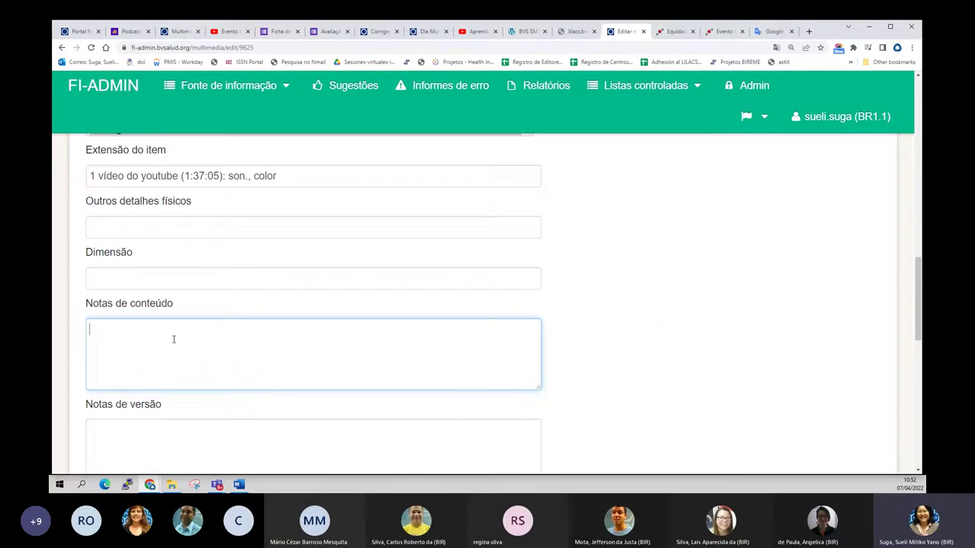
{"action": "scroll", "coordinate": [190, 280], "scroll_direction": "up", "scroll_amount": 3}
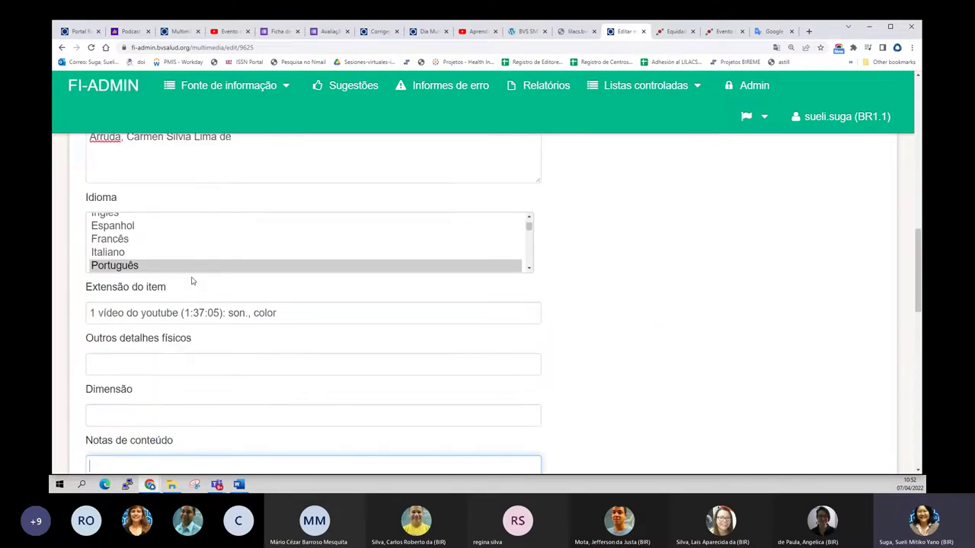
{"action": "left_click", "coordinate": [725, 31]}
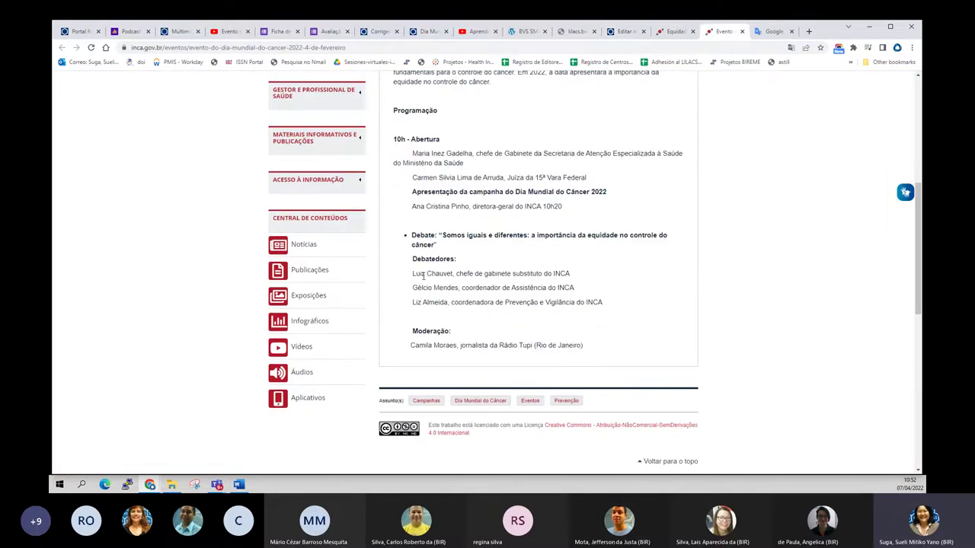
{"action": "left_click_drag", "start_coordinate": [438, 256], "coordinate": [408, 241]}
{"action": "key", "text": "ctrl+c"}
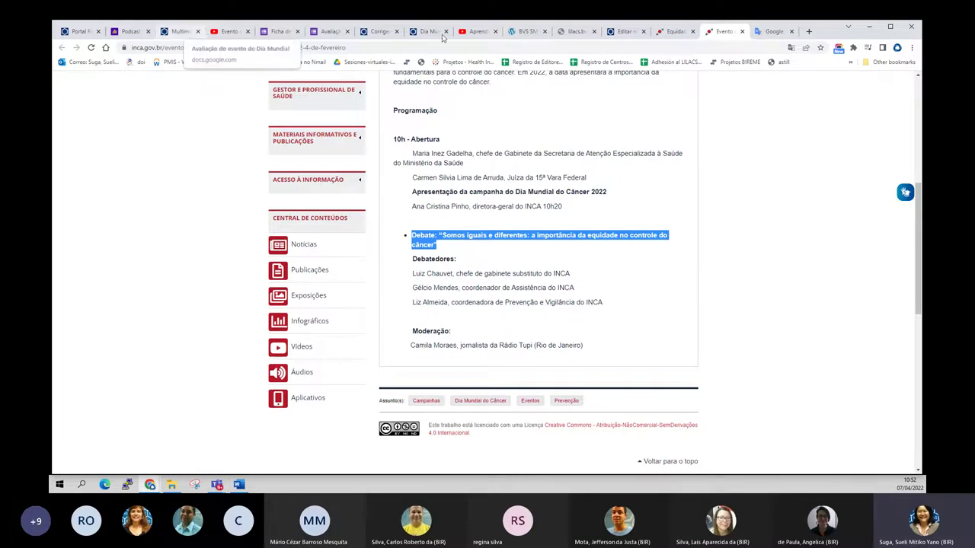
- Paste the debate title into the record's Notas de conteúdo and insert "sobre o tema" after "Debate"
{"action": "left_click", "coordinate": [624, 31]}
{"action": "scroll", "coordinate": [134, 426], "scroll_direction": "down", "scroll_amount": 1}
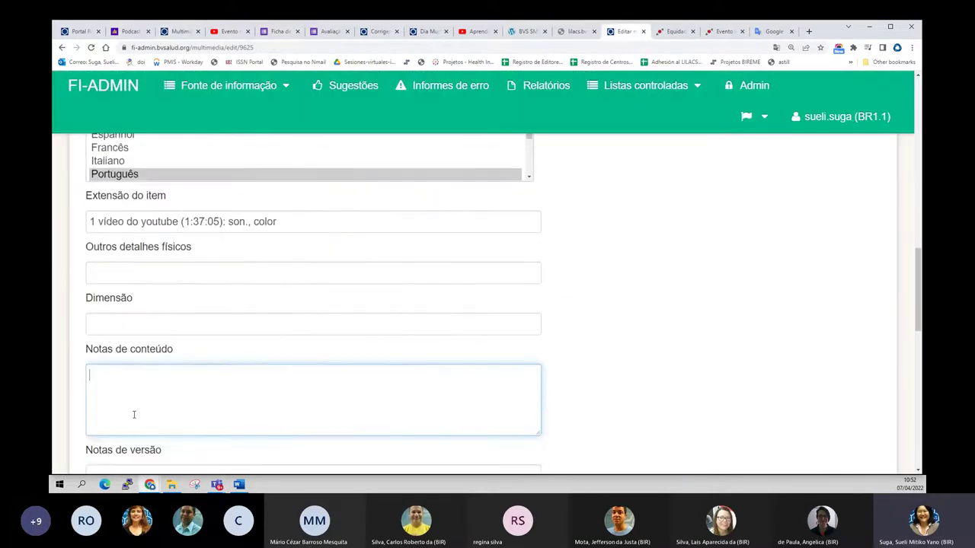
{"action": "key", "text": "ctrl+v"}
{"action": "key", "text": "BackSpace"}
{"action": "type", "text": "sobre o tema:"}
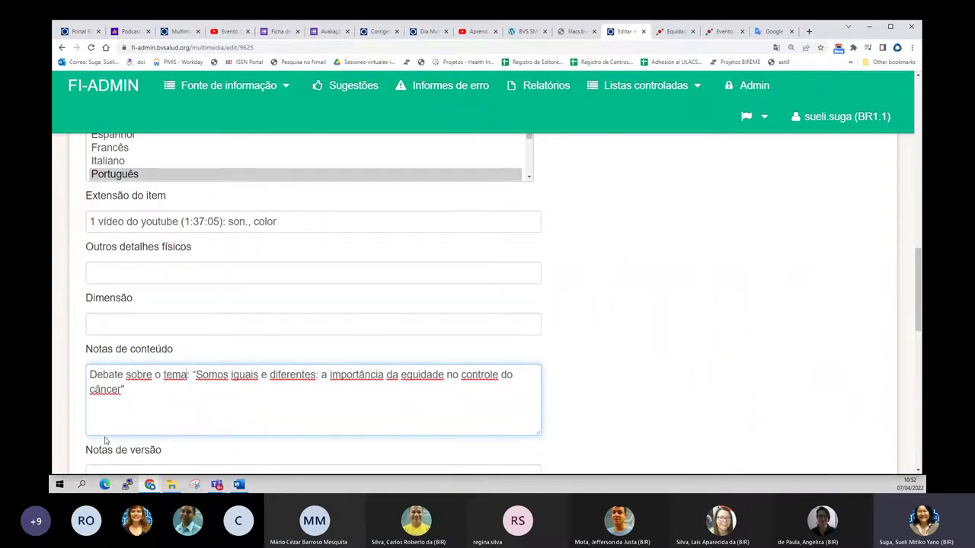
{"action": "left_click", "coordinate": [638, 407]}
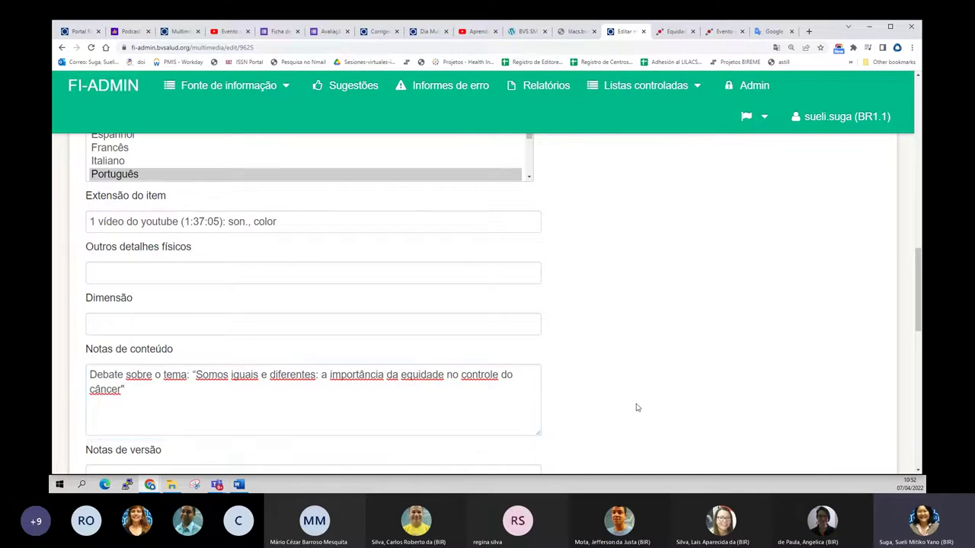
- Review the Notas de versão and Links relacionados fields and check the event's forms and YouTube page for related links
{"action": "scroll", "coordinate": [638, 407], "scroll_direction": "down", "scroll_amount": 3}
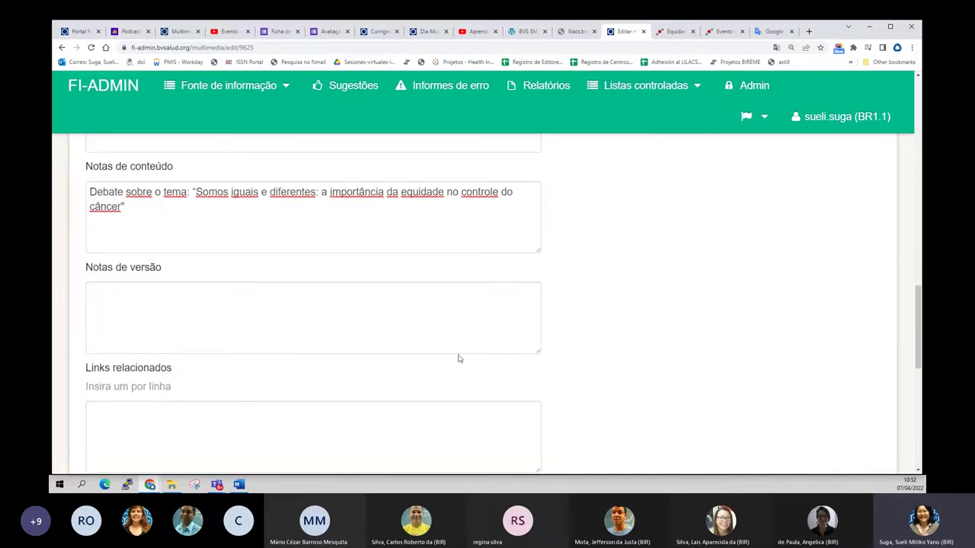
{"action": "left_click_drag", "start_coordinate": [162, 268], "coordinate": [88, 275]}
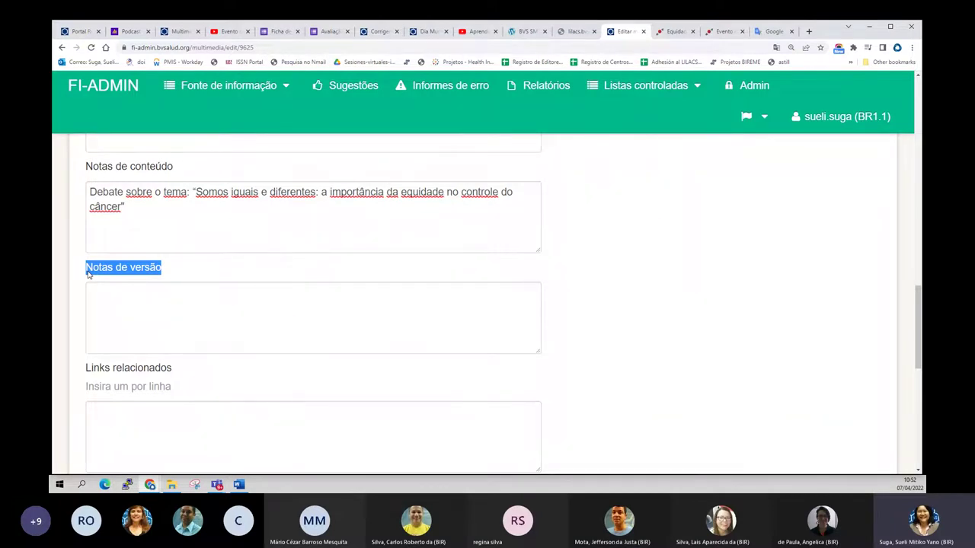
{"action": "left_click", "coordinate": [115, 306]}
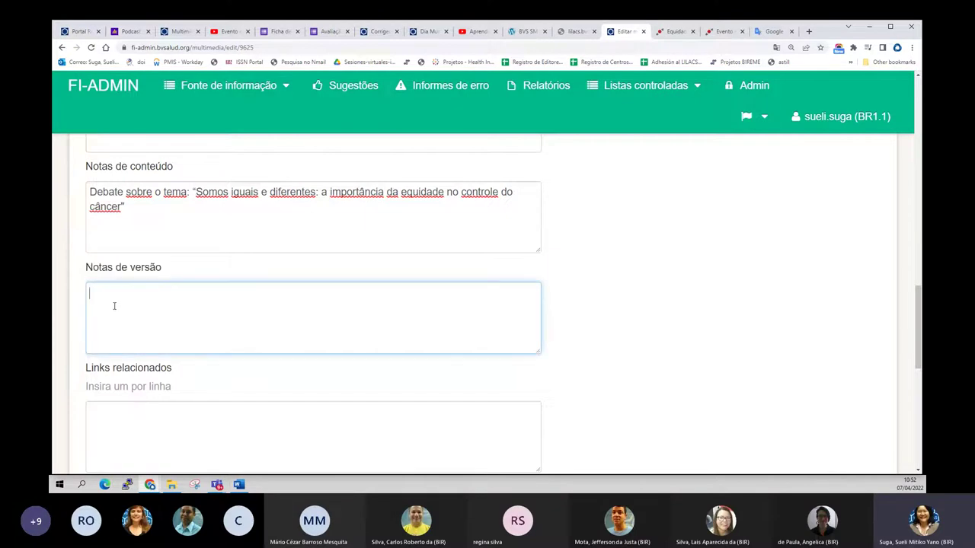
{"action": "scroll", "coordinate": [114, 306], "scroll_direction": "down", "scroll_amount": 2}
{"action": "left_click", "coordinate": [117, 322]}
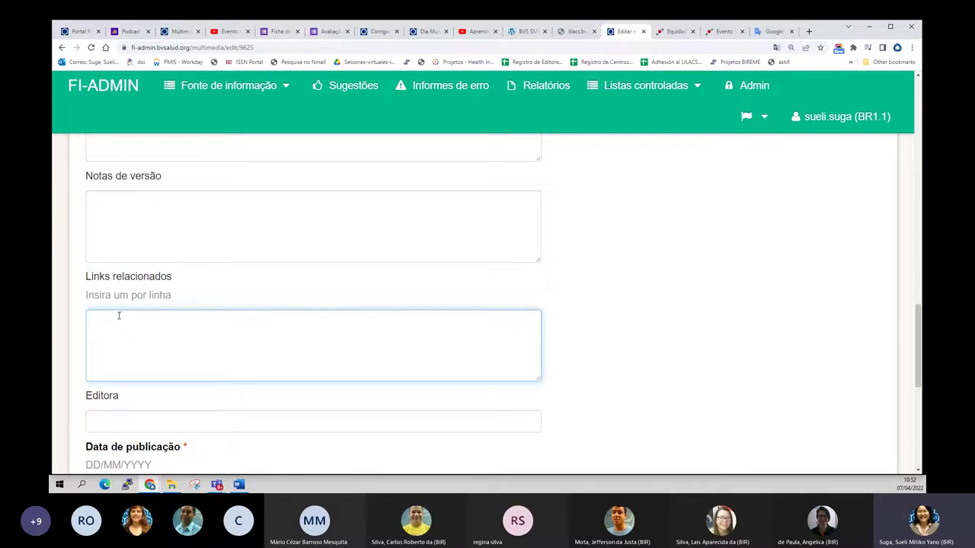
{"action": "left_click", "coordinate": [280, 33]}
{"action": "left_click", "coordinate": [332, 35]}
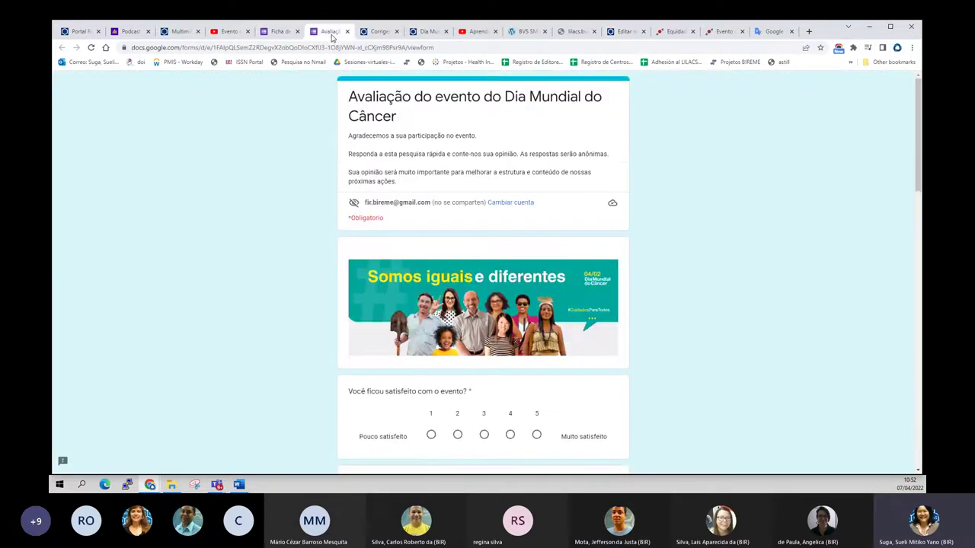
{"action": "left_click", "coordinate": [263, 35]}
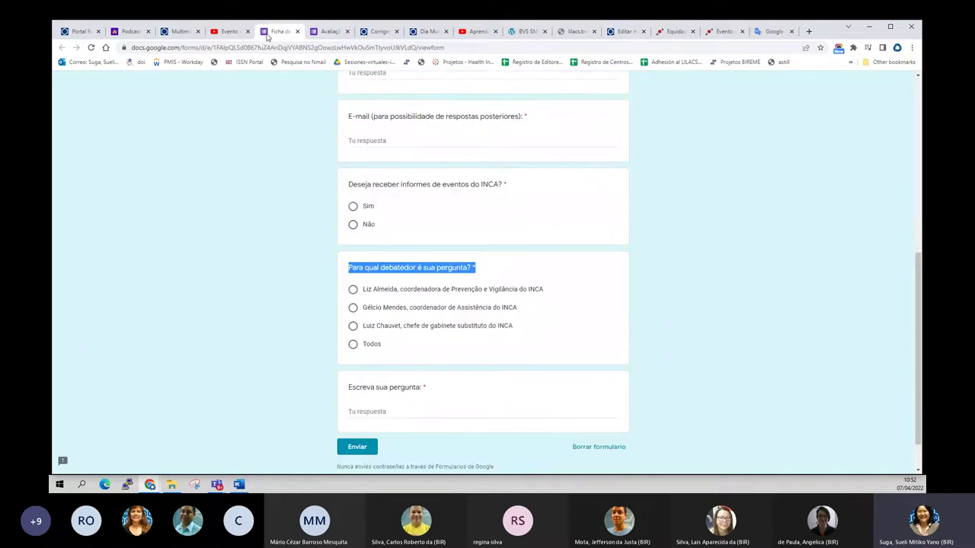
{"action": "left_click", "coordinate": [225, 32]}
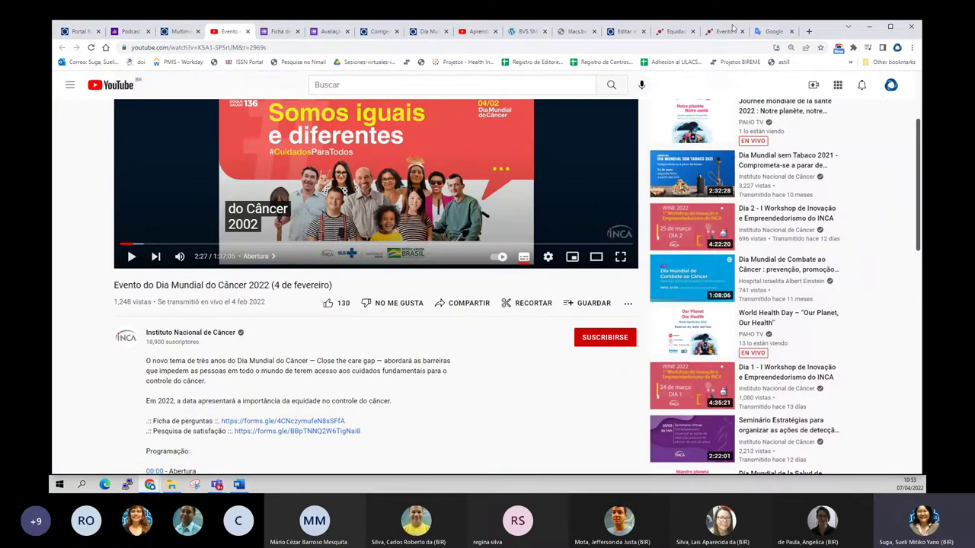
{"action": "left_click", "coordinate": [712, 32]}
{"action": "left_click", "coordinate": [708, 48]}
{"action": "key", "text": "ctrl+c"}
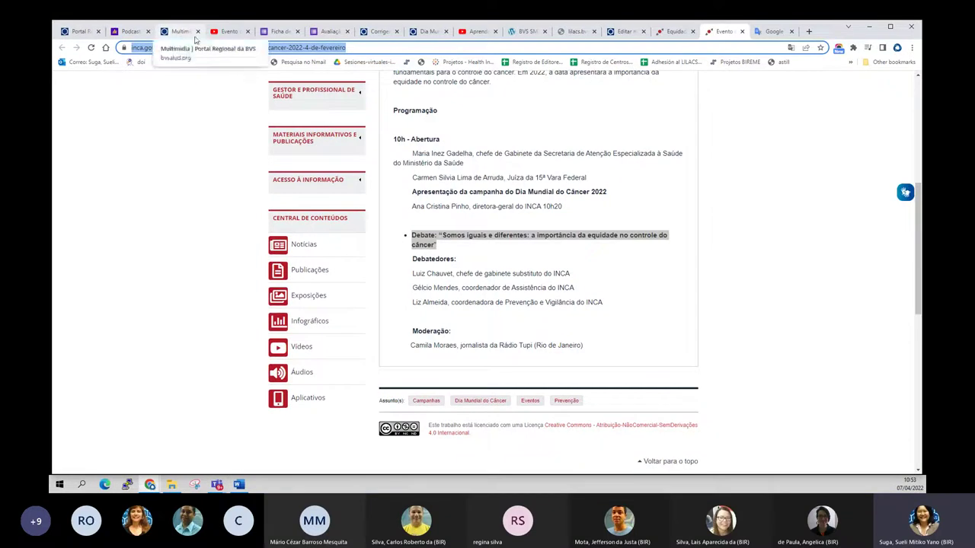
{"action": "left_click", "coordinate": [631, 31]}
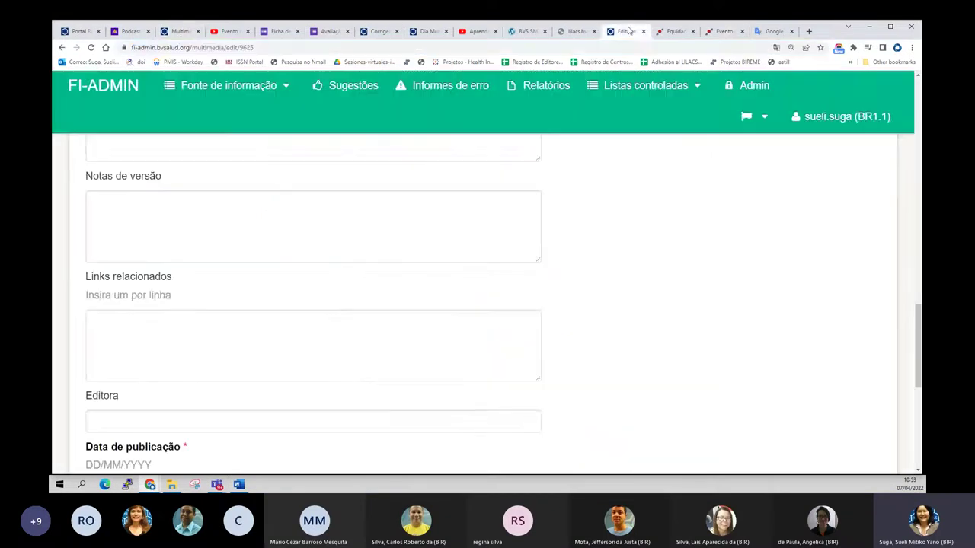
{"action": "scroll", "coordinate": [176, 441], "scroll_direction": "down", "scroll_amount": 1}
{"action": "left_click", "coordinate": [164, 298]}
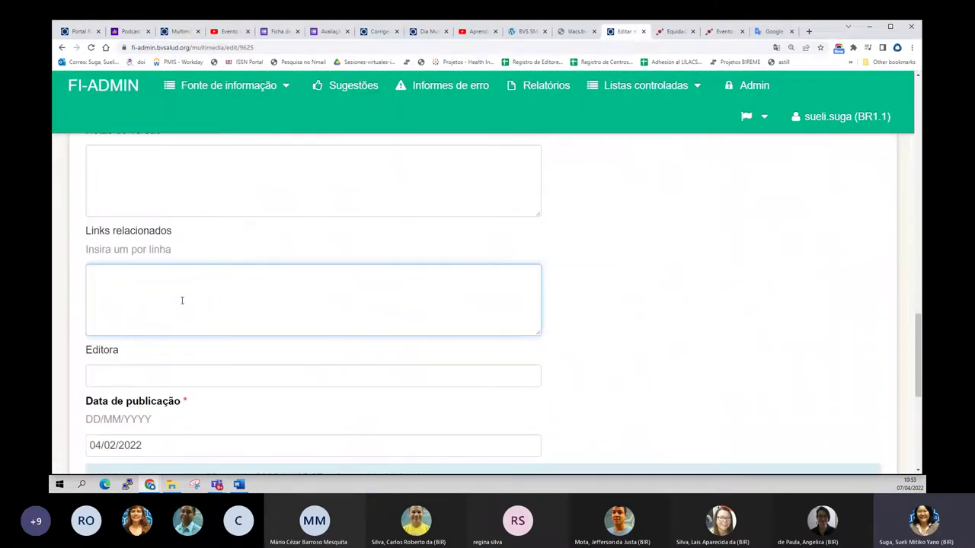
{"action": "key", "text": "ctrl+v"}
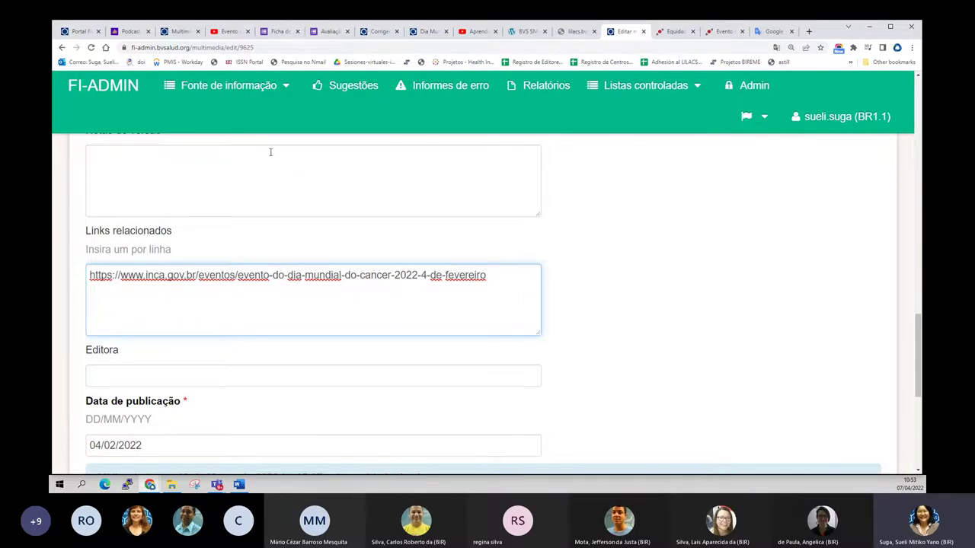
- Look over the event's question form and evaluation form, and close both pages
{"action": "left_click", "coordinate": [280, 33]}
{"action": "scroll", "coordinate": [267, 257], "scroll_direction": "up", "scroll_amount": 5}
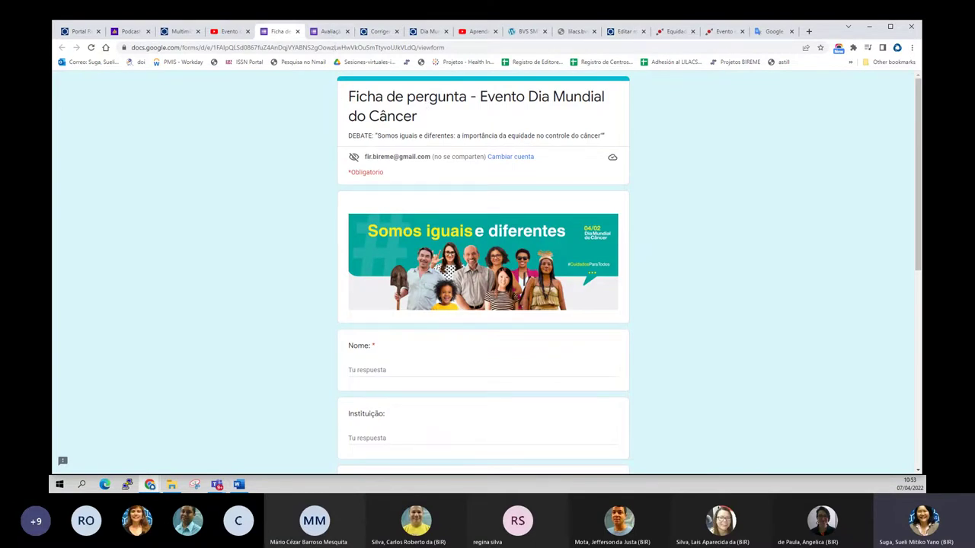
{"action": "left_click", "coordinate": [333, 35]}
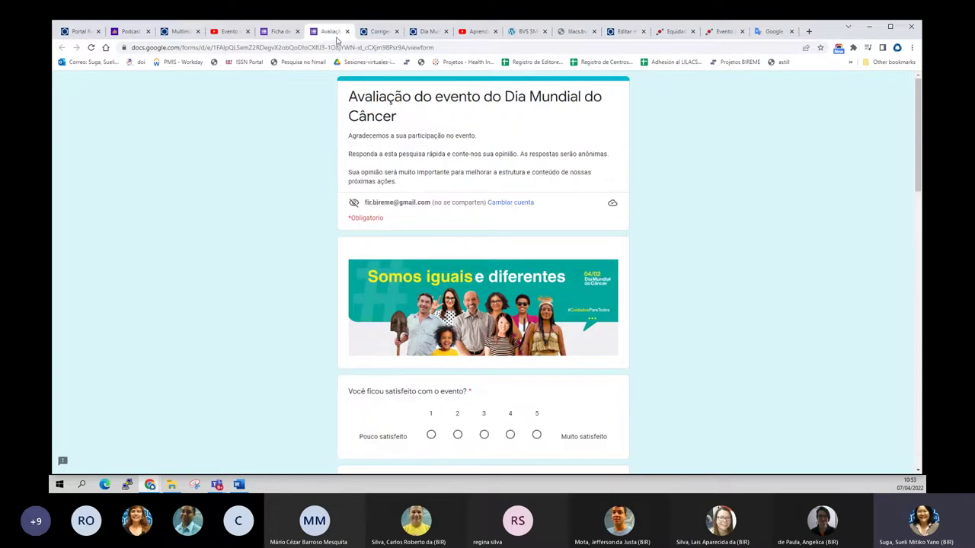
{"action": "left_click", "coordinate": [347, 31]}
{"action": "left_click", "coordinate": [286, 31]}
{"action": "left_click", "coordinate": [297, 31]}
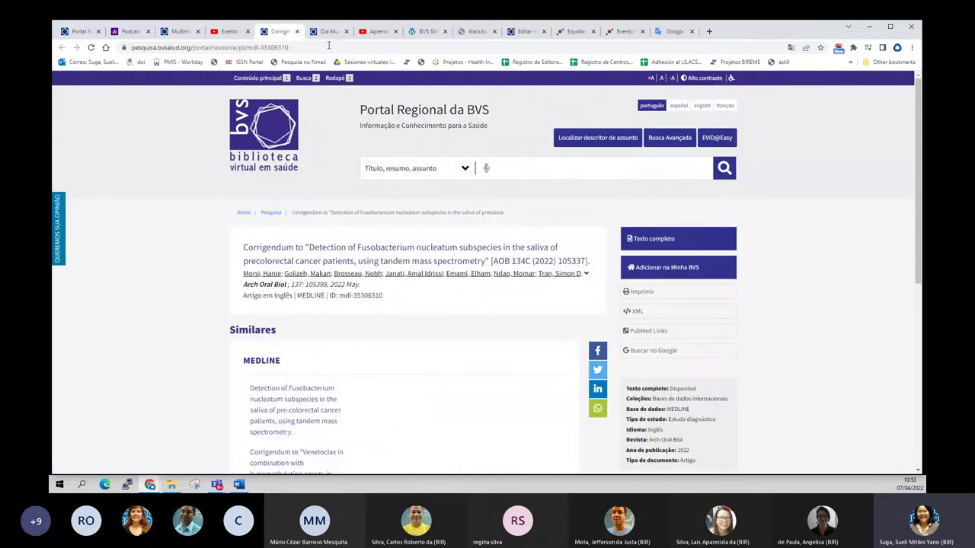
- Return to the media record's edit form and enter INCA as the Editora
{"action": "left_click", "coordinate": [524, 31]}
{"action": "scroll", "coordinate": [377, 280], "scroll_direction": "down", "scroll_amount": 2}
{"action": "left_click", "coordinate": [384, 283]}
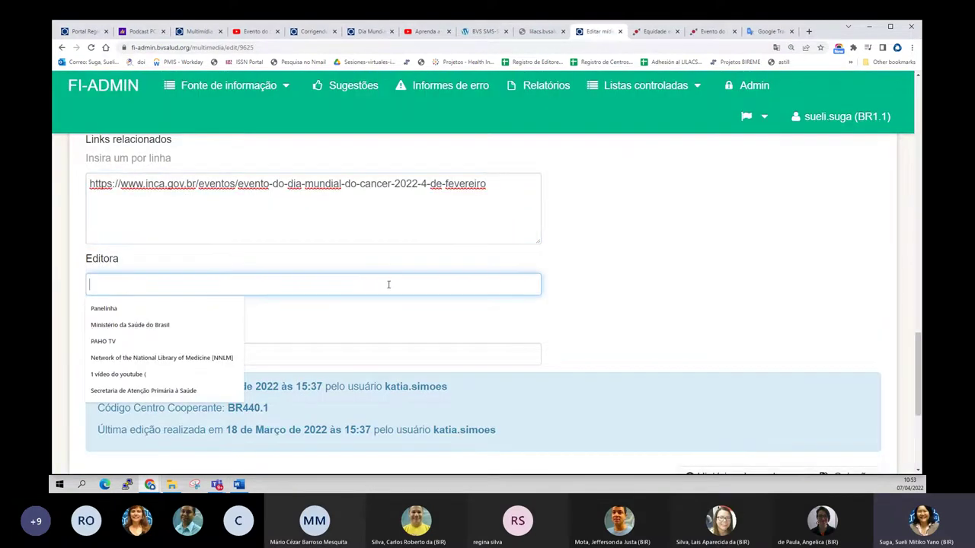
{"action": "type", "text": "INCA"}
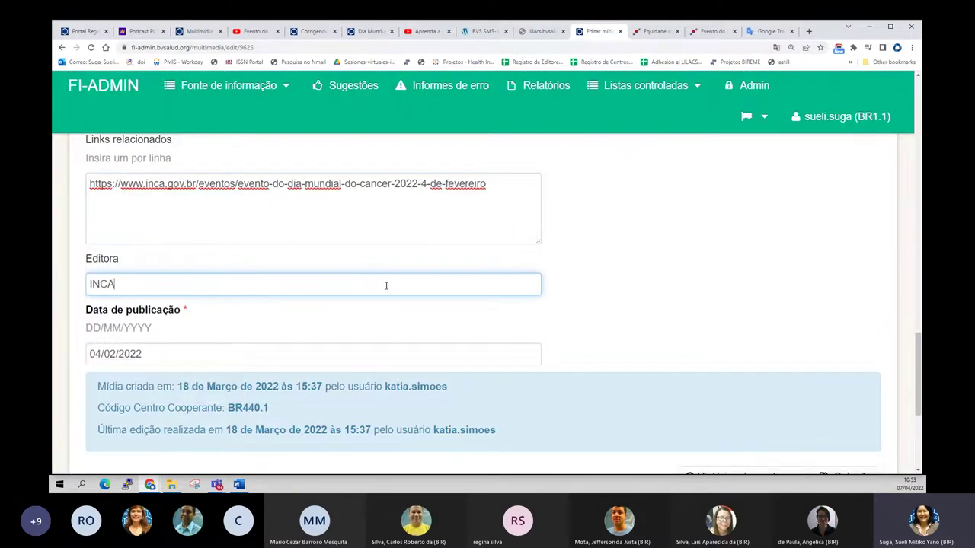
{"action": "left_click", "coordinate": [247, 329]}
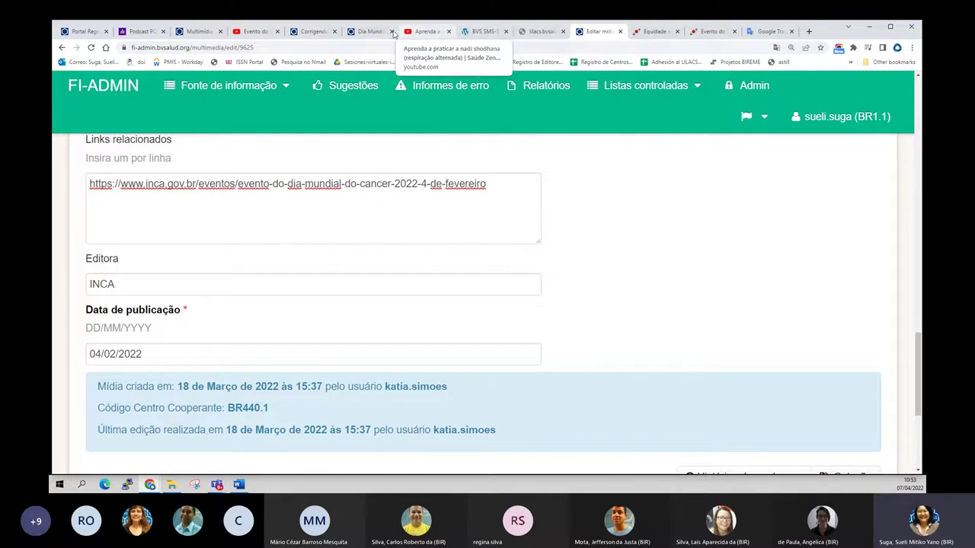
- Compare the streaming date on the event's YouTube page with the record's Data de publicação
{"action": "left_click", "coordinate": [254, 31]}
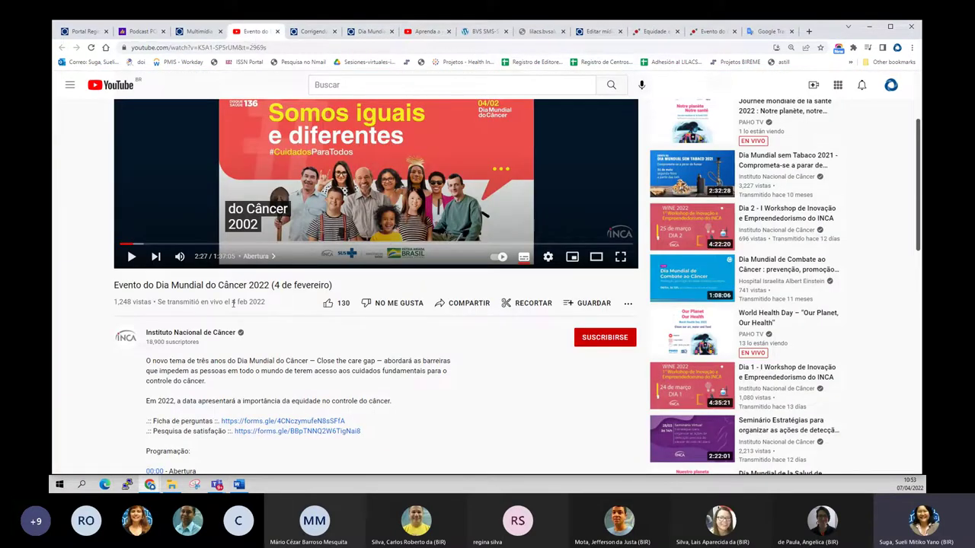
{"action": "left_click_drag", "start_coordinate": [265, 304], "coordinate": [233, 305]}
{"action": "scroll", "coordinate": [290, 278], "scroll_direction": "up", "scroll_amount": 2}
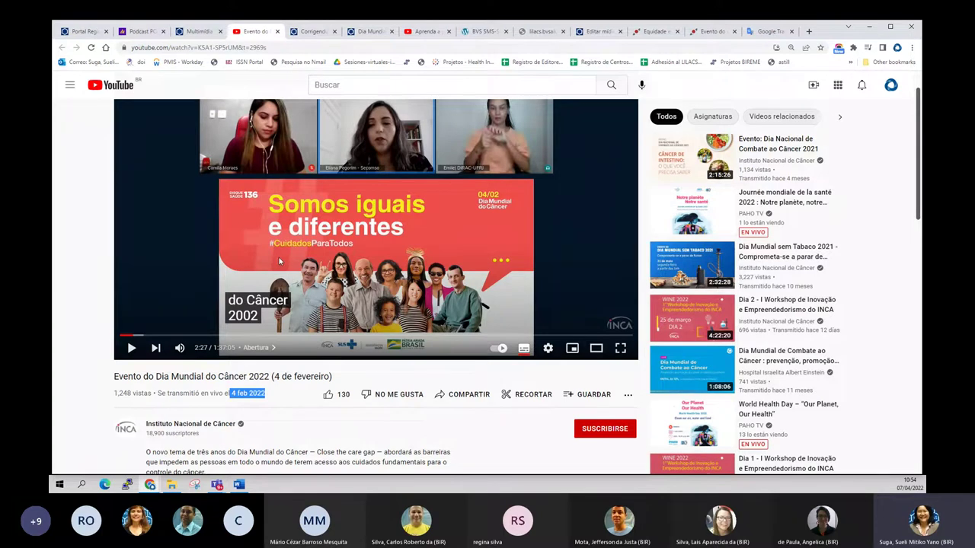
{"action": "left_click_drag", "start_coordinate": [290, 377], "coordinate": [265, 393]}
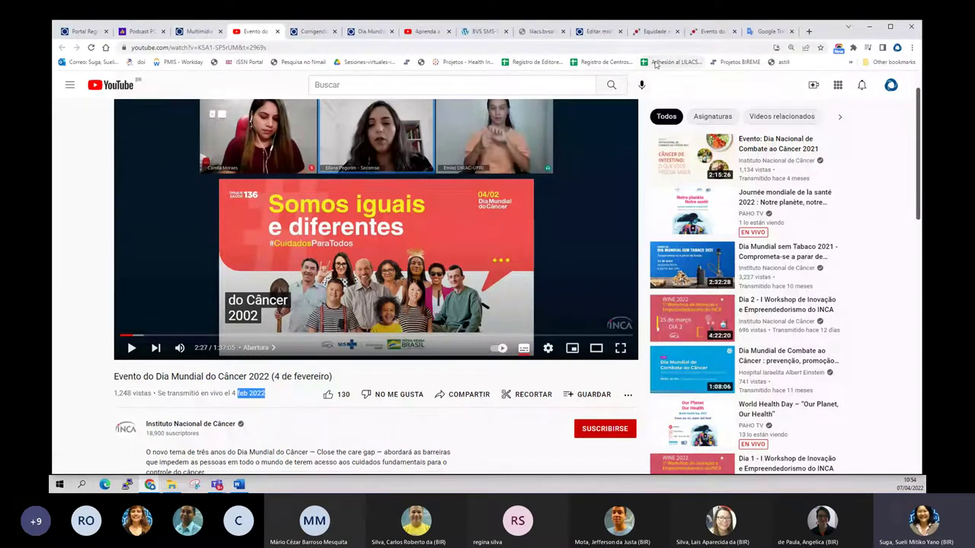
{"action": "left_click", "coordinate": [578, 35]}
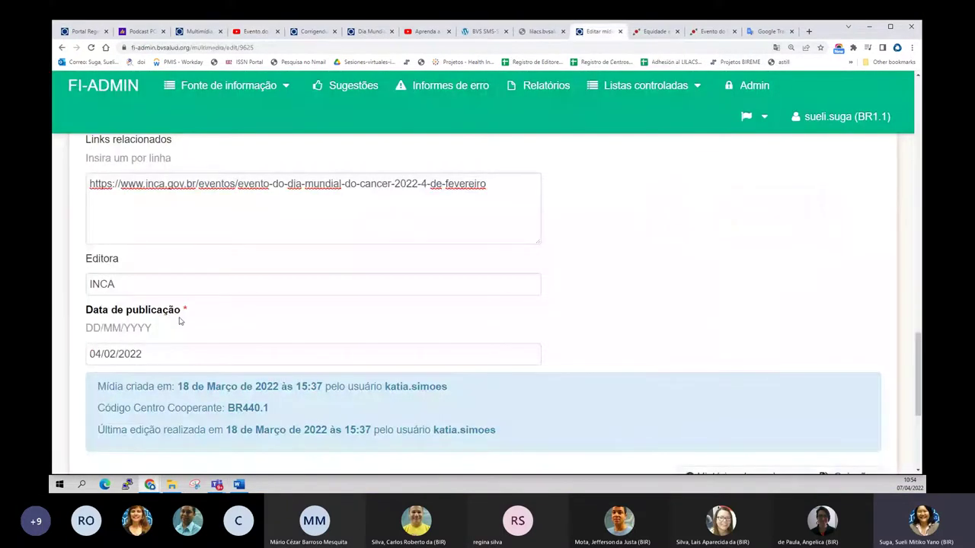
{"action": "left_click_drag", "start_coordinate": [181, 311], "coordinate": [86, 311]}
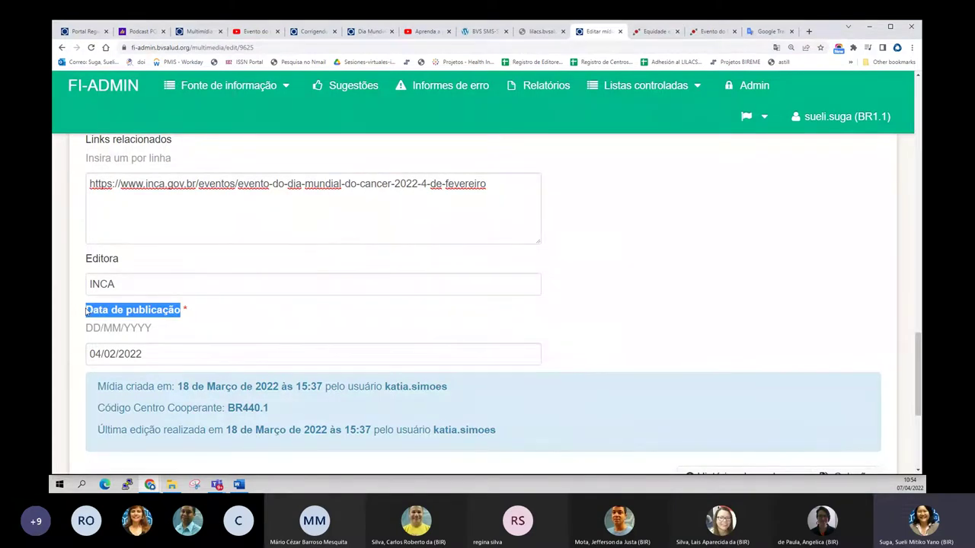
{"action": "left_click_drag", "start_coordinate": [94, 355], "coordinate": [110, 357]}
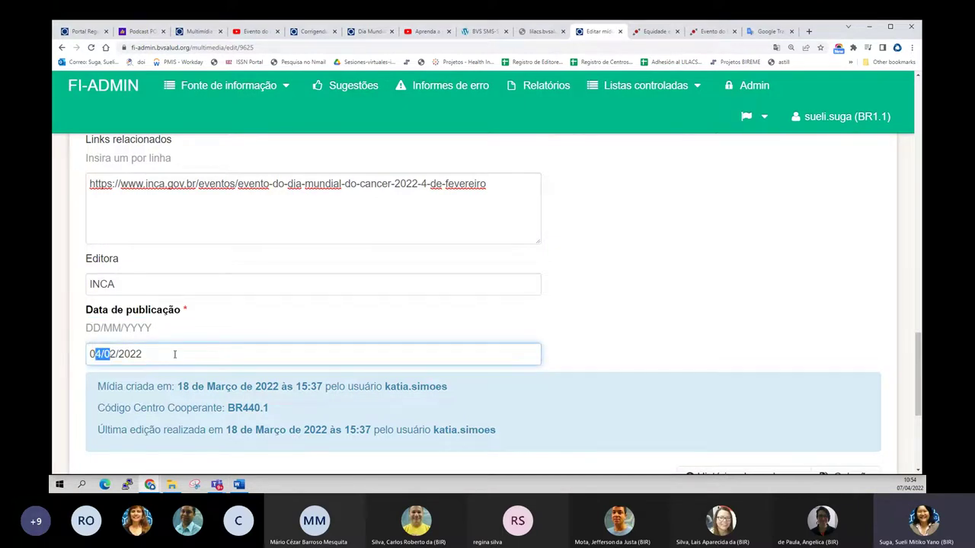
{"action": "scroll", "coordinate": [176, 349], "scroll_direction": "up", "scroll_amount": 1}
{"action": "scroll", "coordinate": [176, 349], "scroll_direction": "down", "scroll_amount": 3}
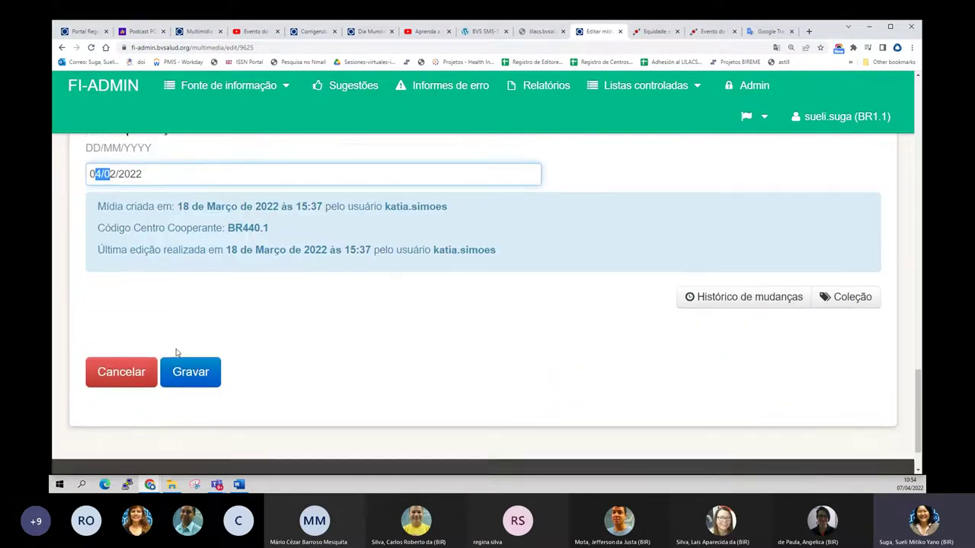
- In the record's indexing section, look up "acesso a servi" for the empty descriptor and open the term Acesso aos Serviços de Saúde
{"action": "scroll", "coordinate": [178, 339], "scroll_direction": "up", "scroll_amount": 8}
{"action": "scroll", "coordinate": [178, 338], "scroll_direction": "up", "scroll_amount": 10}
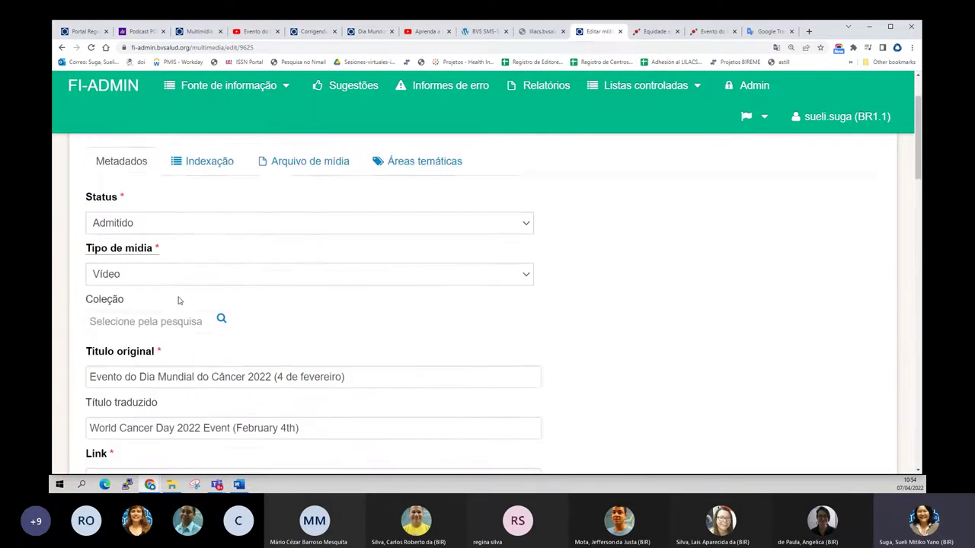
{"action": "left_click", "coordinate": [212, 243]}
{"action": "scroll", "coordinate": [213, 243], "scroll_direction": "down", "scroll_amount": 1}
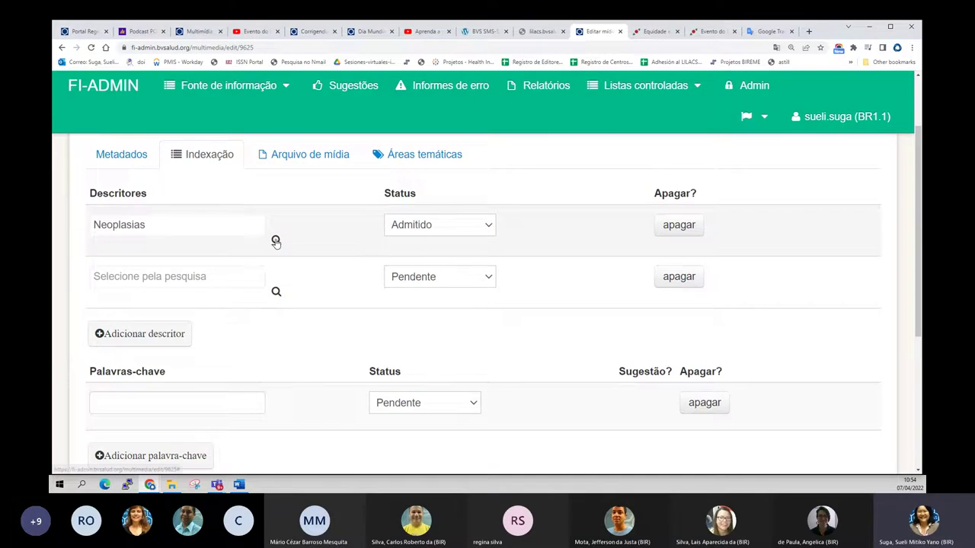
{"action": "left_click", "coordinate": [277, 303]}
{"action": "left_click", "coordinate": [429, 170]}
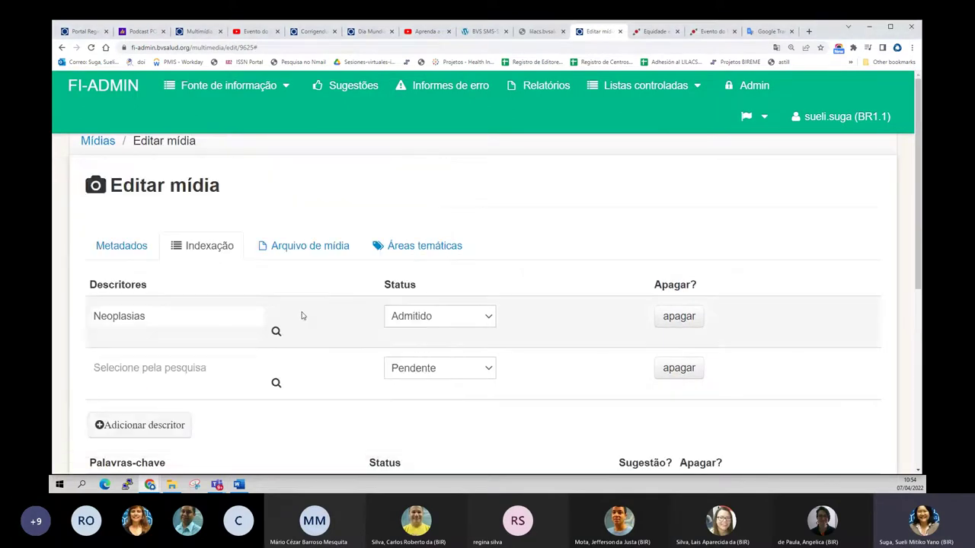
{"action": "scroll", "coordinate": [301, 316], "scroll_direction": "down", "scroll_amount": 2}
{"action": "left_click", "coordinate": [274, 295]}
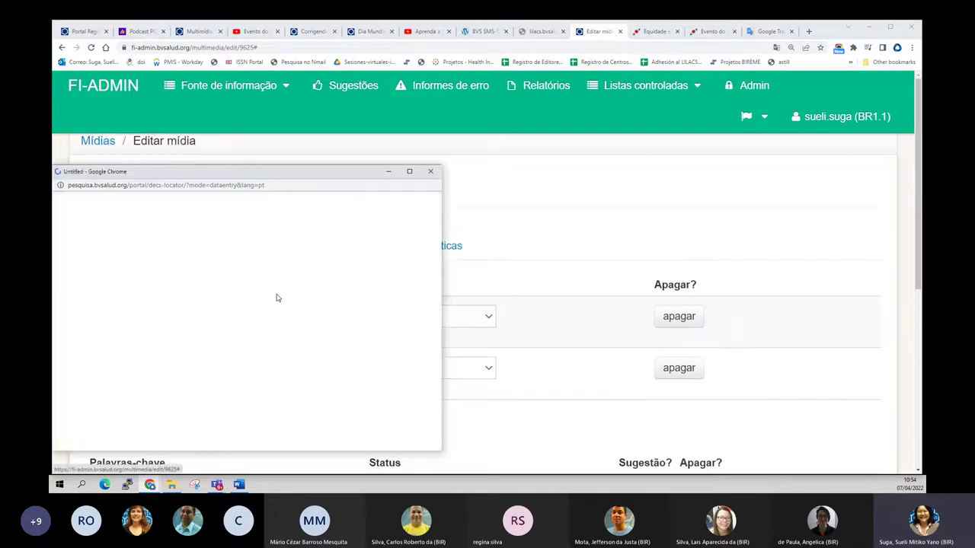
{"action": "left_click", "coordinate": [182, 241]}
{"action": "type", "text": "acesso"}
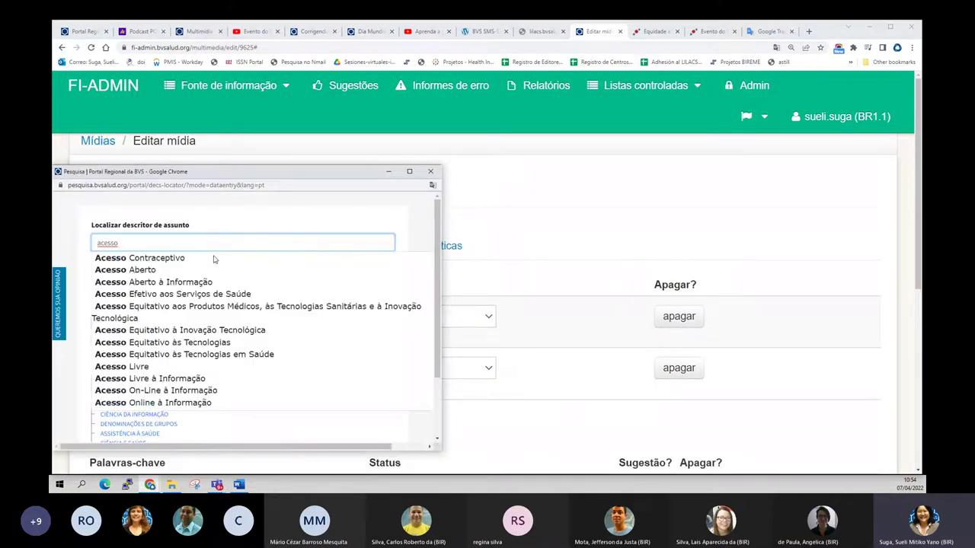
{"action": "type", "text": " a servi"}
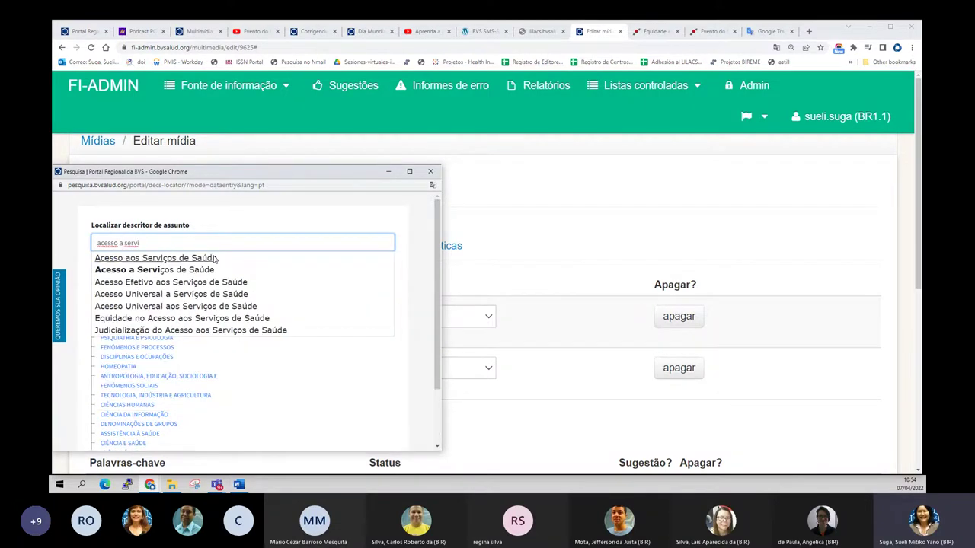
{"action": "left_click", "coordinate": [215, 259]}
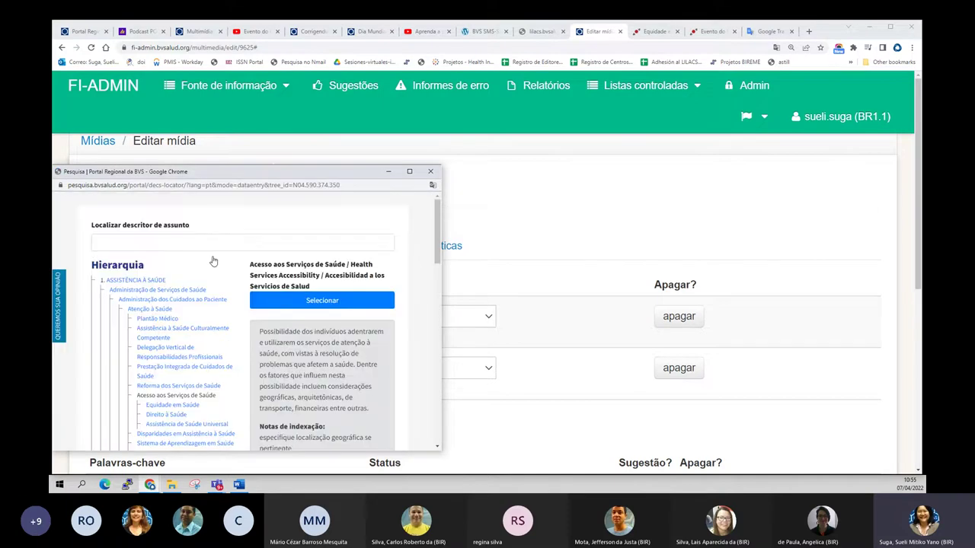
- Review the term's hierarchy and synonyms, assign Acesso aos Serviços de Saúde as the second descriptor, and set its status to Admitido
{"action": "scroll", "coordinate": [214, 261], "scroll_direction": "down", "scroll_amount": 10}
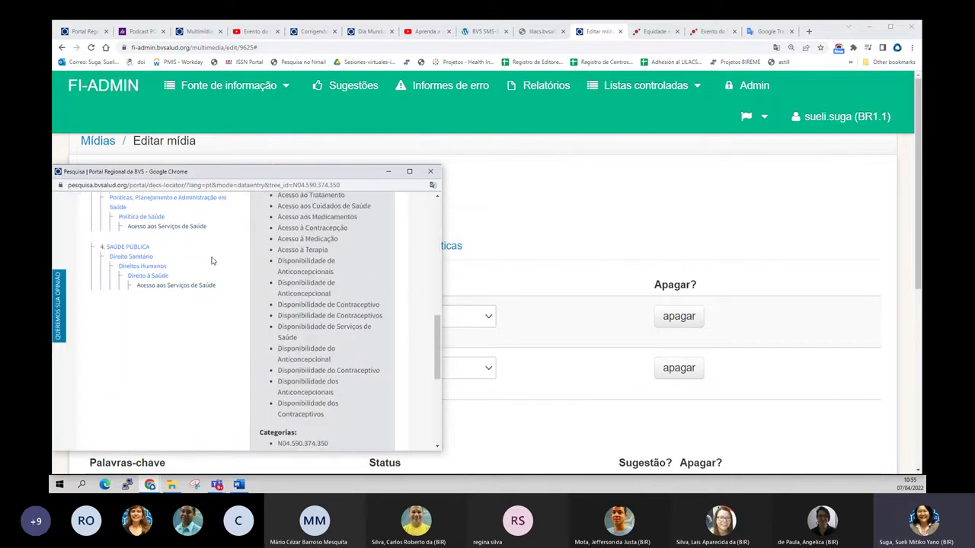
{"action": "scroll", "coordinate": [211, 259], "scroll_direction": "down", "scroll_amount": 5}
{"action": "scroll", "coordinate": [210, 259], "scroll_direction": "up", "scroll_amount": 15}
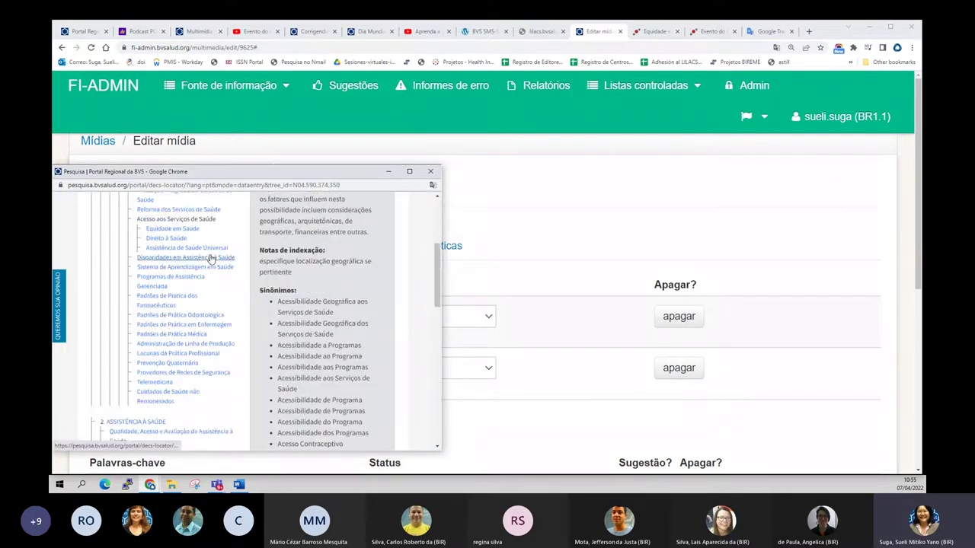
{"action": "left_click", "coordinate": [309, 301]}
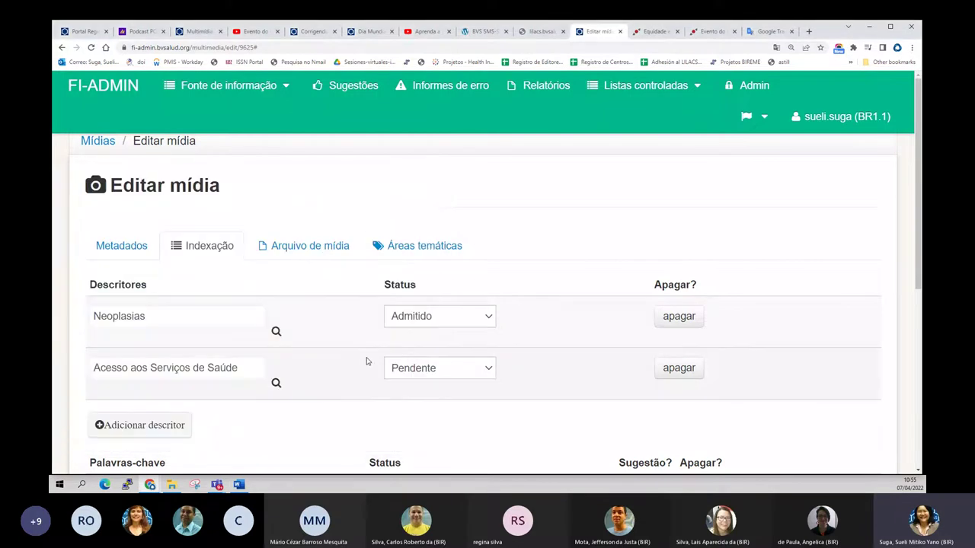
{"action": "left_click", "coordinate": [402, 371]}
{"action": "left_click", "coordinate": [415, 396]}
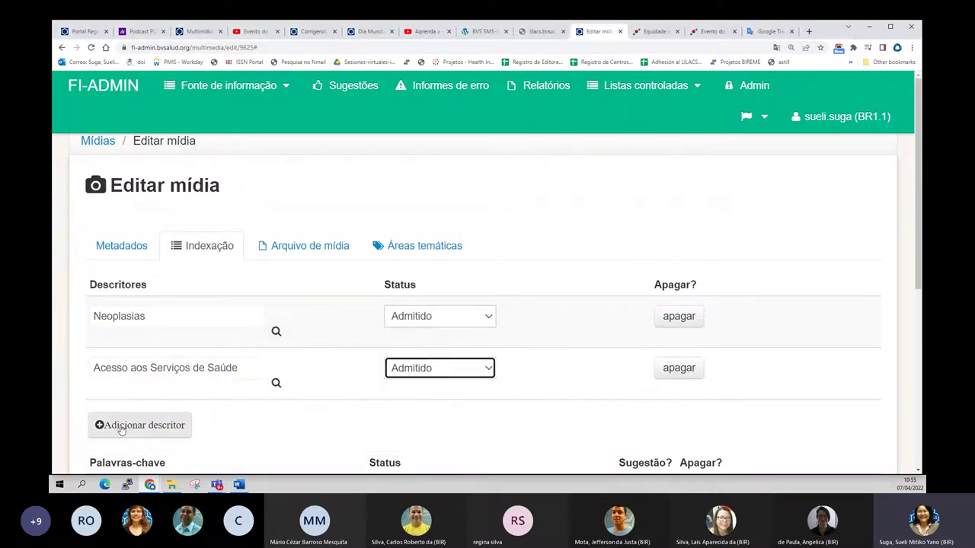
- Look up "neoplasias" in the descriptor locator for the first descriptor and open the term Neoplasias
{"action": "left_click", "coordinate": [281, 459]}
{"action": "scroll", "coordinate": [278, 459], "scroll_direction": "down", "scroll_amount": 1}
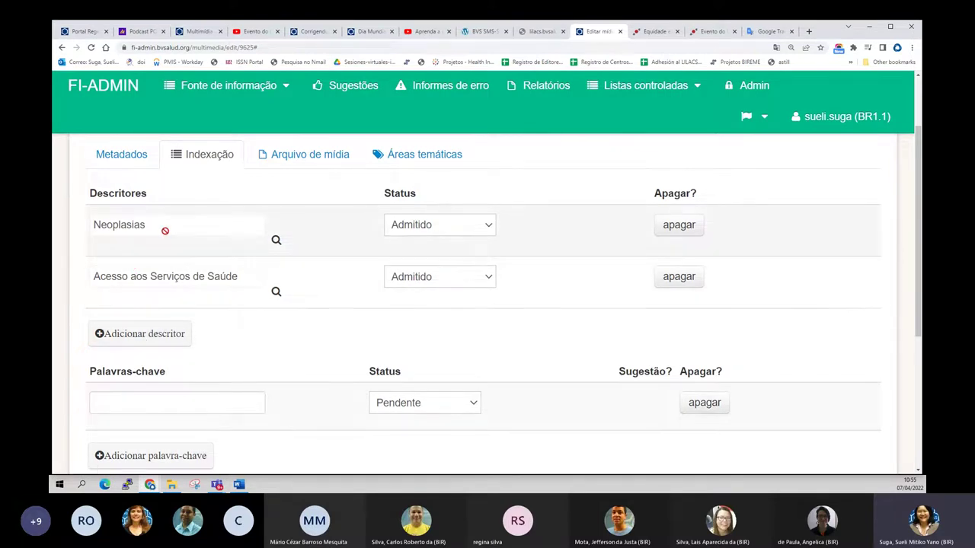
{"action": "left_click", "coordinate": [275, 241]}
{"action": "left_click", "coordinate": [278, 244]}
{"action": "type", "text": "neoplasias"}
{"action": "key", "text": "Down"}
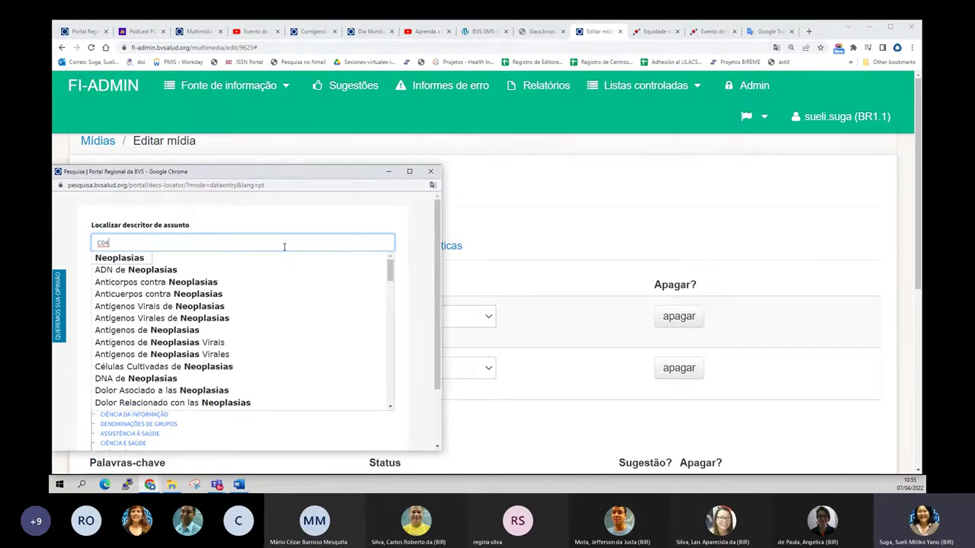
{"action": "left_click", "coordinate": [125, 261]}
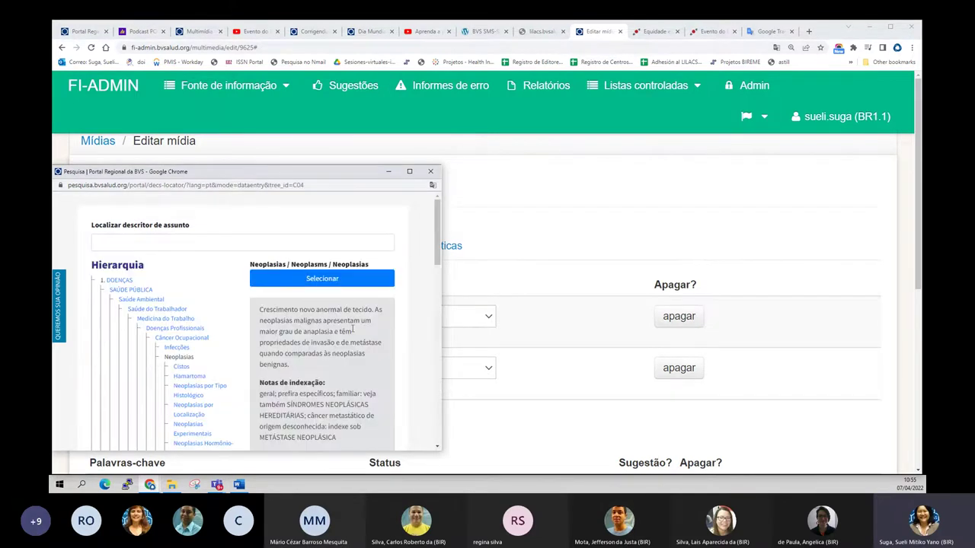
- Apply the qualifier prevenção & controle to Neoplasias as the record's first descriptor
{"action": "scroll", "coordinate": [353, 332], "scroll_direction": "down", "scroll_amount": 4}
{"action": "scroll", "coordinate": [352, 332], "scroll_direction": "down", "scroll_amount": 5}
{"action": "scroll", "coordinate": [352, 332], "scroll_direction": "down", "scroll_amount": 3}
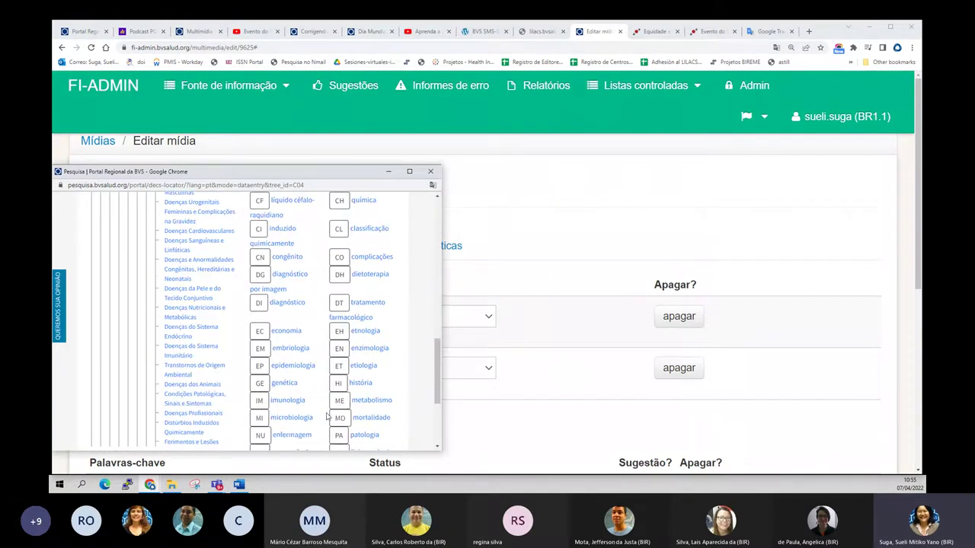
{"action": "scroll", "coordinate": [327, 415], "scroll_direction": "down", "scroll_amount": 2}
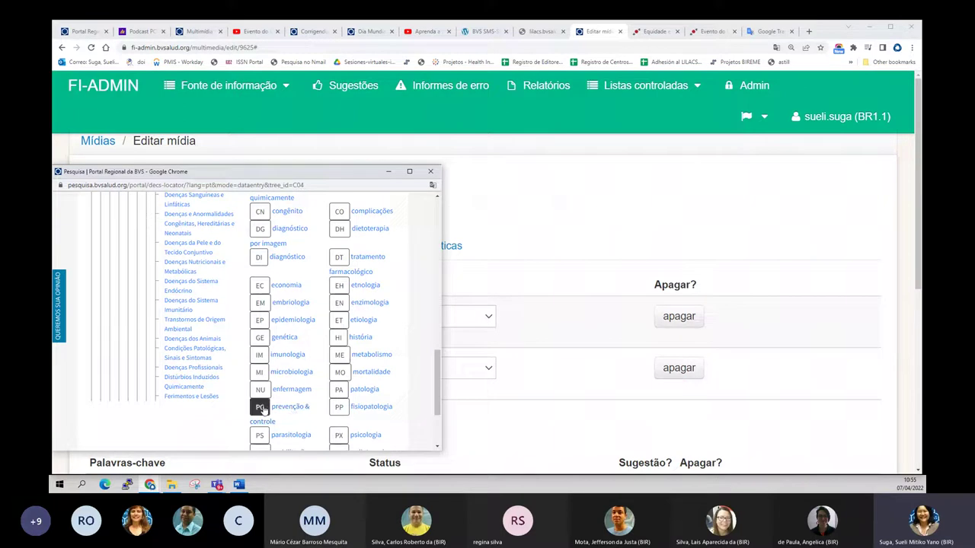
{"action": "left_click", "coordinate": [292, 406]}
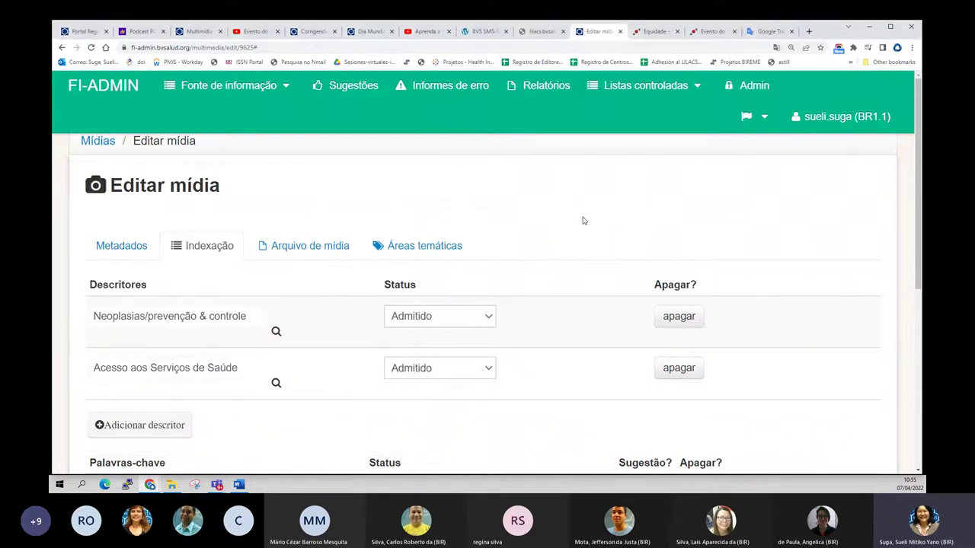
- Check the debate title on the INCA event page for a further indexing subject and return to the record
{"action": "scroll", "coordinate": [584, 220], "scroll_direction": "down", "scroll_amount": 3}
{"action": "scroll", "coordinate": [584, 219], "scroll_direction": "up", "scroll_amount": 1}
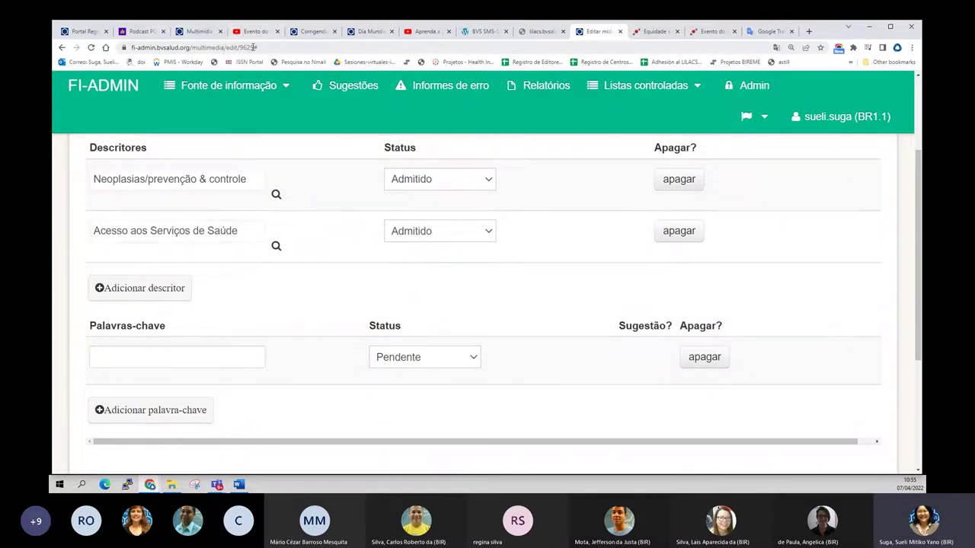
{"action": "left_click", "coordinate": [710, 35]}
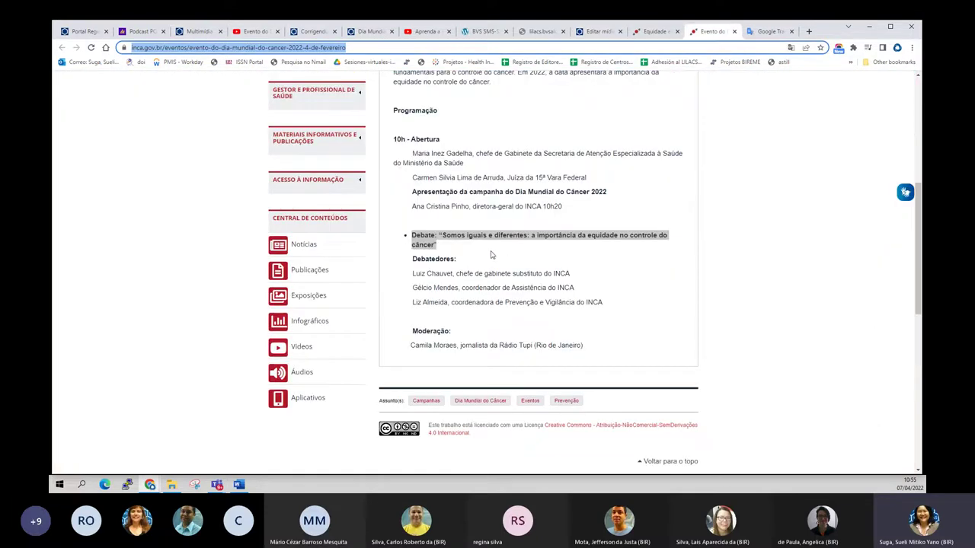
{"action": "left_click", "coordinate": [470, 247]}
{"action": "left_click_drag", "start_coordinate": [591, 236], "coordinate": [617, 235]}
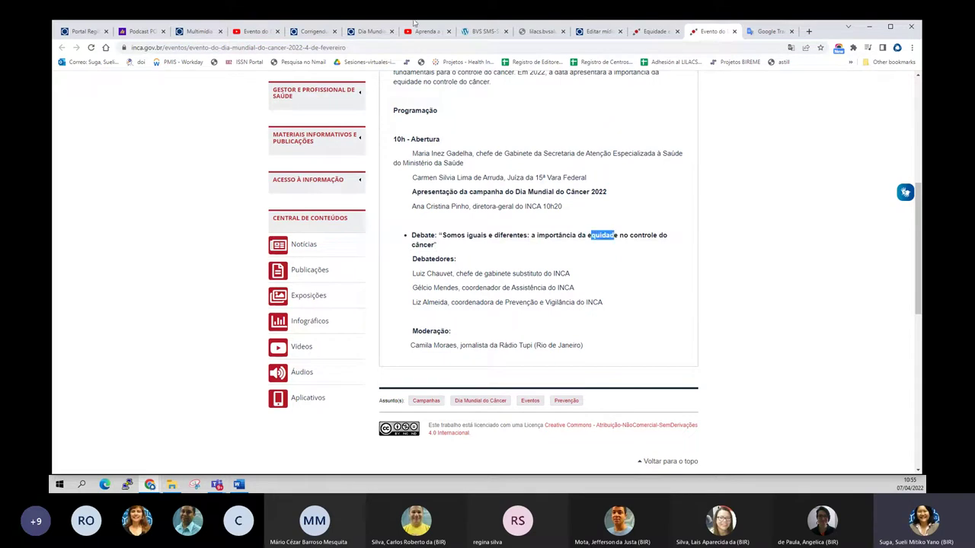
{"action": "left_click", "coordinate": [598, 33]}
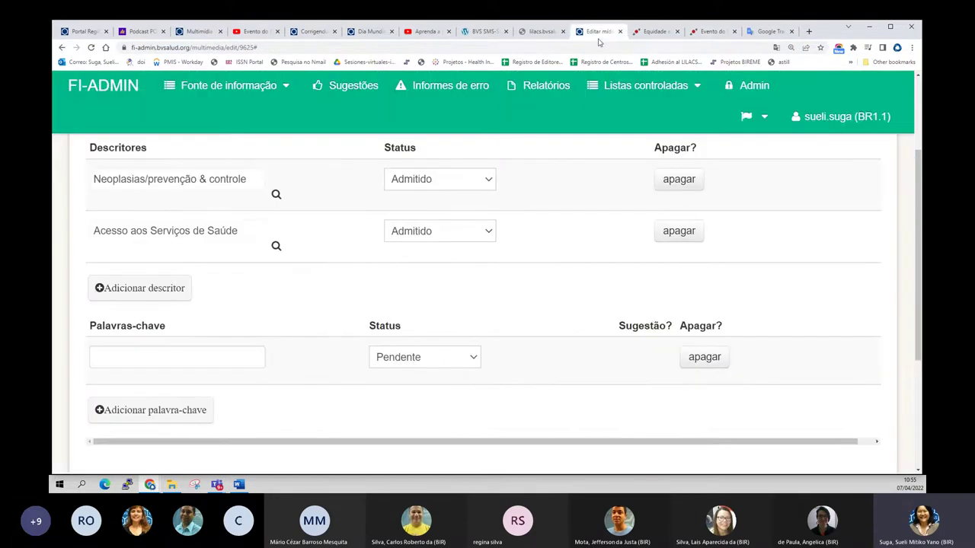
- Add a third descriptor row, look up "equidade" in the locator, review its definition, and assign the term Equidade
{"action": "left_click", "coordinate": [140, 288]}
{"action": "left_click", "coordinate": [277, 298]}
{"action": "left_click", "coordinate": [125, 246]}
{"action": "type", "text": "equ"}
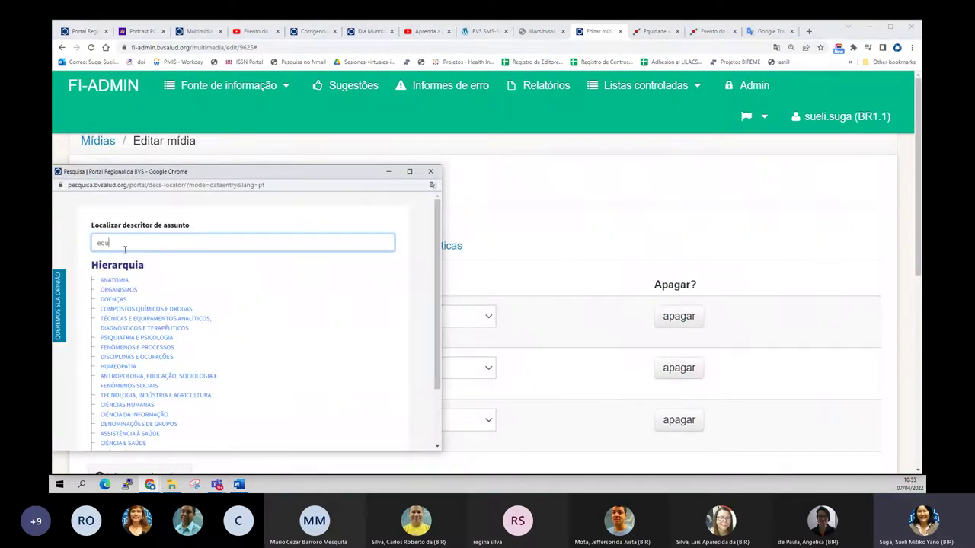
{"action": "type", "text": "idade"}
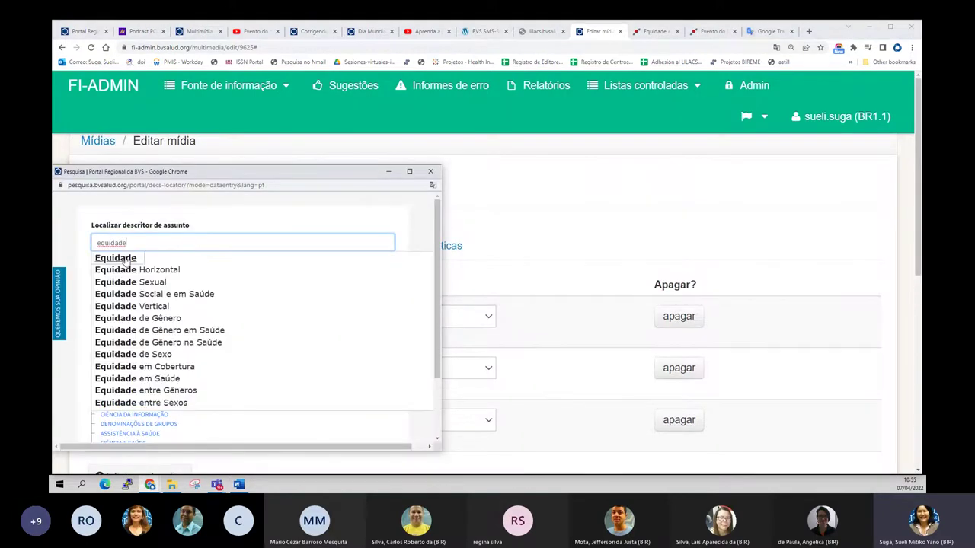
{"action": "left_click", "coordinate": [126, 262]}
{"action": "scroll", "coordinate": [280, 242], "scroll_direction": "down", "scroll_amount": 3}
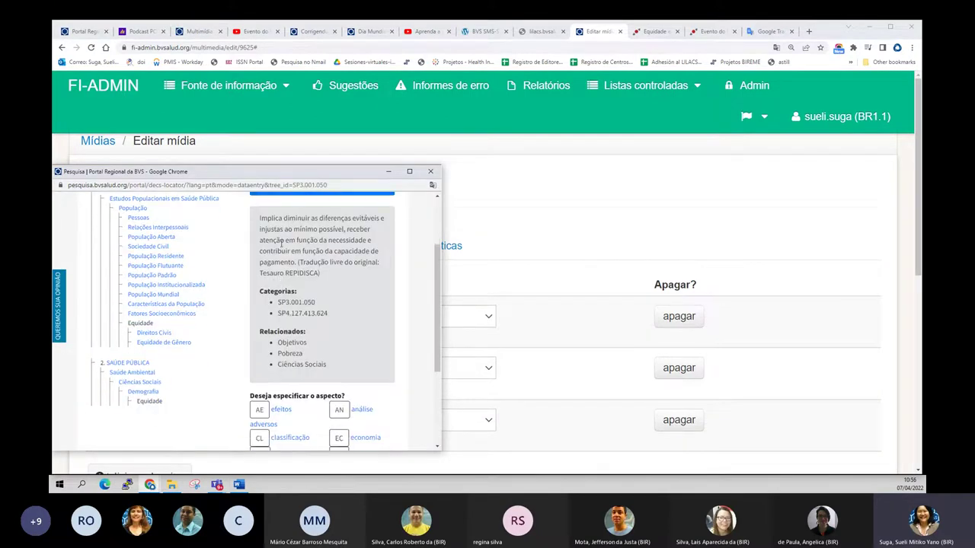
{"action": "scroll", "coordinate": [280, 242], "scroll_direction": "up", "scroll_amount": 1}
{"action": "left_click", "coordinate": [315, 282]}
{"action": "scroll", "coordinate": [315, 289], "scroll_direction": "down", "scroll_amount": 1}
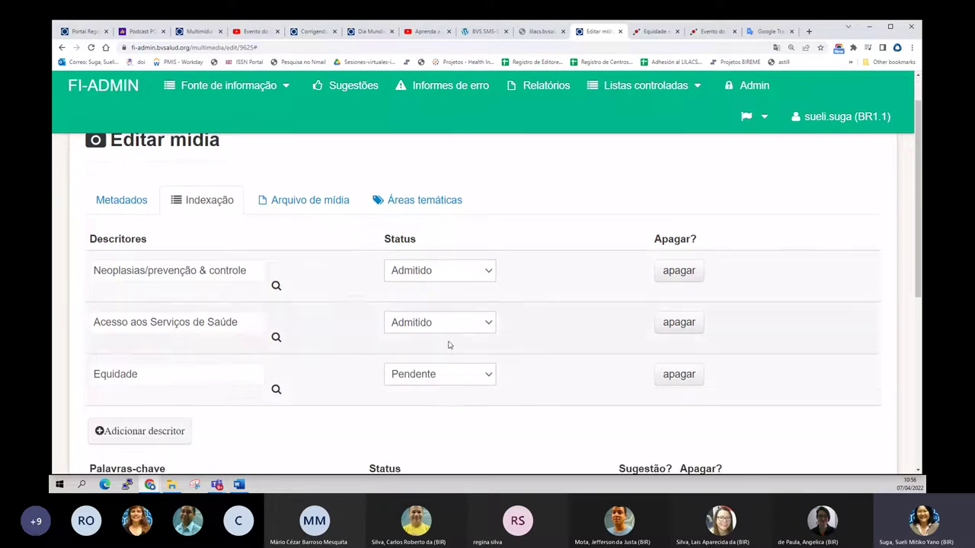
- Set the status of the Equidade descriptor to Admitido and check the keyword section below it
{"action": "left_click", "coordinate": [425, 371]}
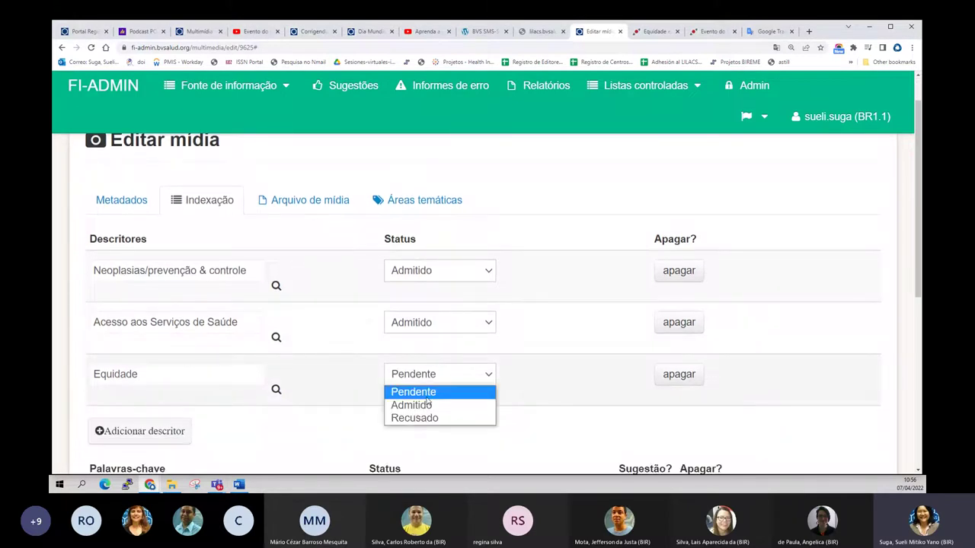
{"action": "left_click", "coordinate": [426, 403]}
{"action": "scroll", "coordinate": [296, 218], "scroll_direction": "down", "scroll_amount": 3}
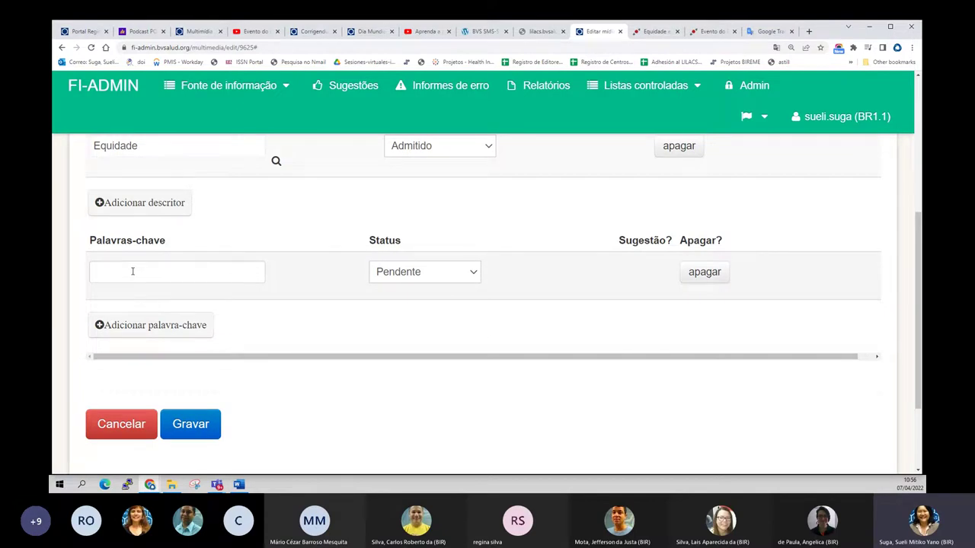
{"action": "scroll", "coordinate": [139, 263], "scroll_direction": "up", "scroll_amount": 3}
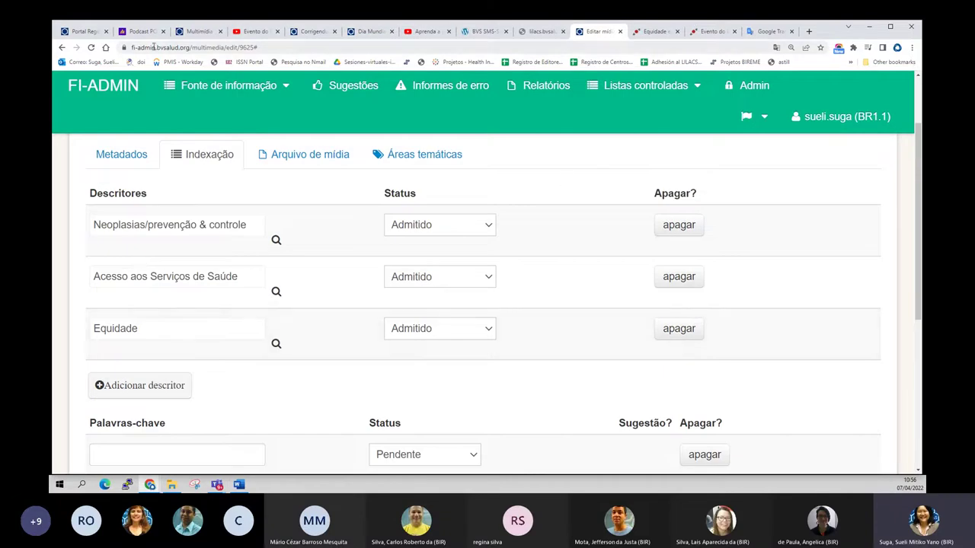
- Check the event description and programme on the video's YouTube page for further indexing subjects and return to the record
{"action": "left_click", "coordinate": [252, 30]}
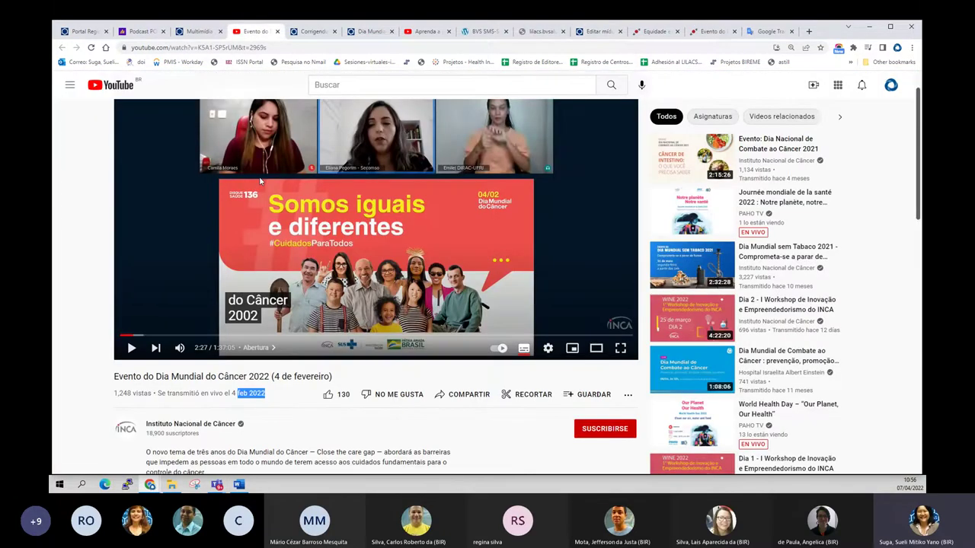
{"action": "scroll", "coordinate": [288, 260], "scroll_direction": "down", "scroll_amount": 2}
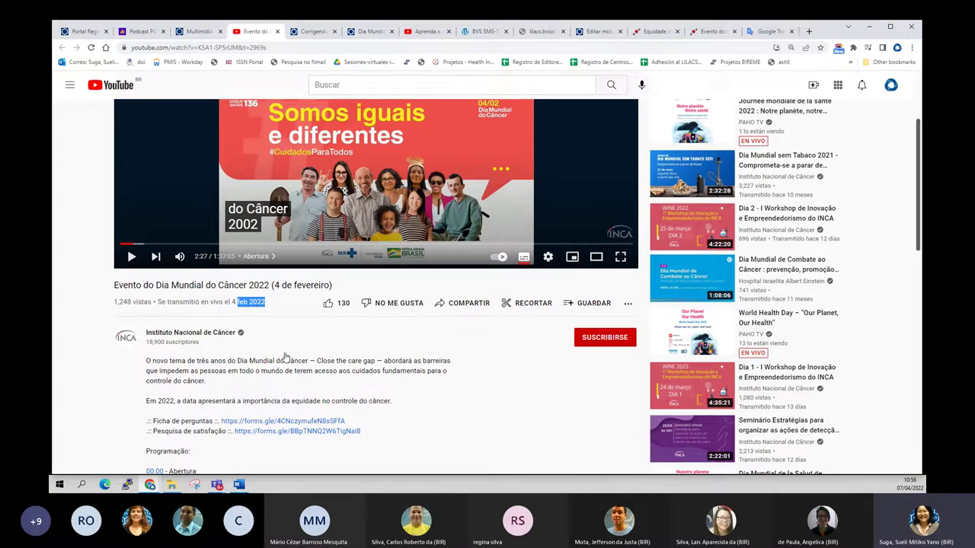
{"action": "scroll", "coordinate": [285, 357], "scroll_direction": "down", "scroll_amount": 3}
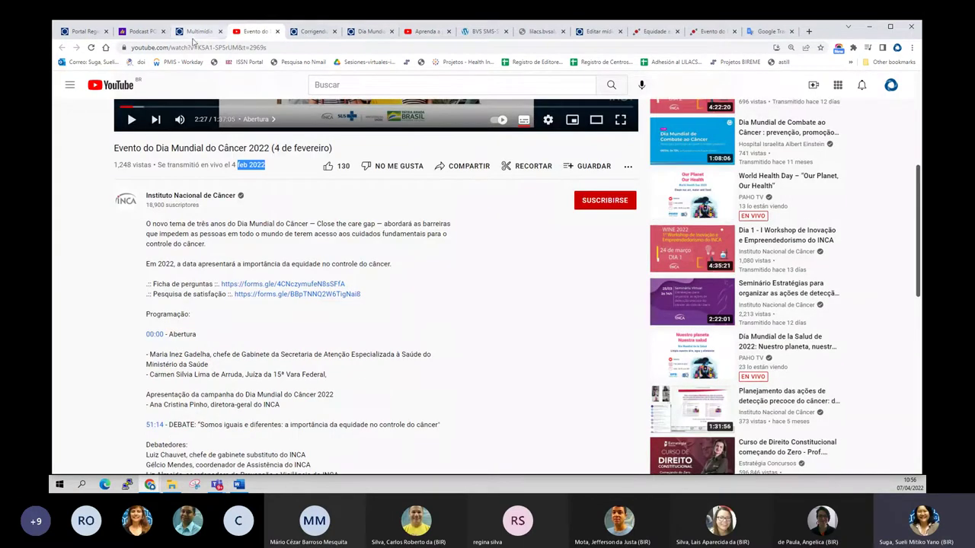
{"action": "left_click", "coordinate": [593, 31]}
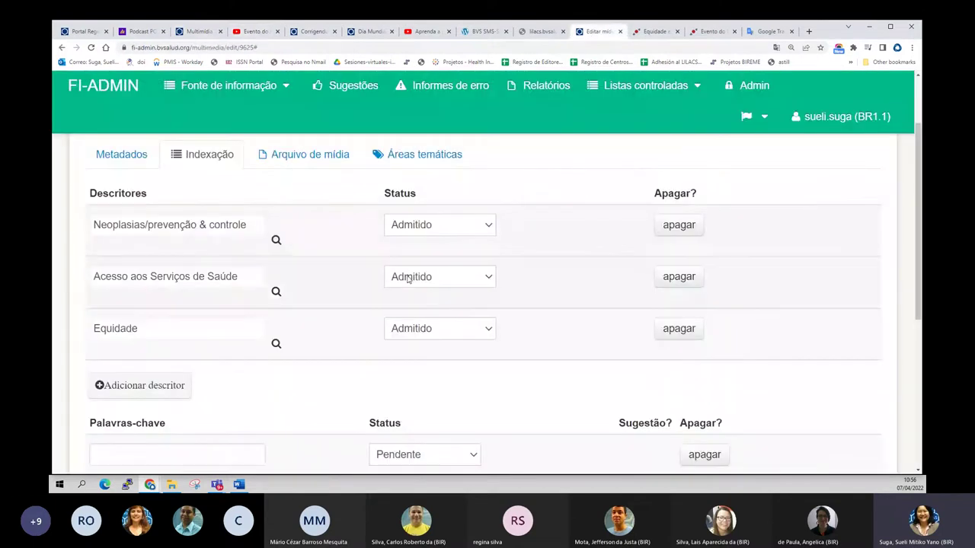
- Examine the record's media file section and its language options, comparing it with the video link in the metadata
{"action": "scroll", "coordinate": [403, 279], "scroll_direction": "up", "scroll_amount": 2}
{"action": "left_click", "coordinate": [297, 244]}
{"action": "scroll", "coordinate": [298, 244], "scroll_direction": "down", "scroll_amount": 1}
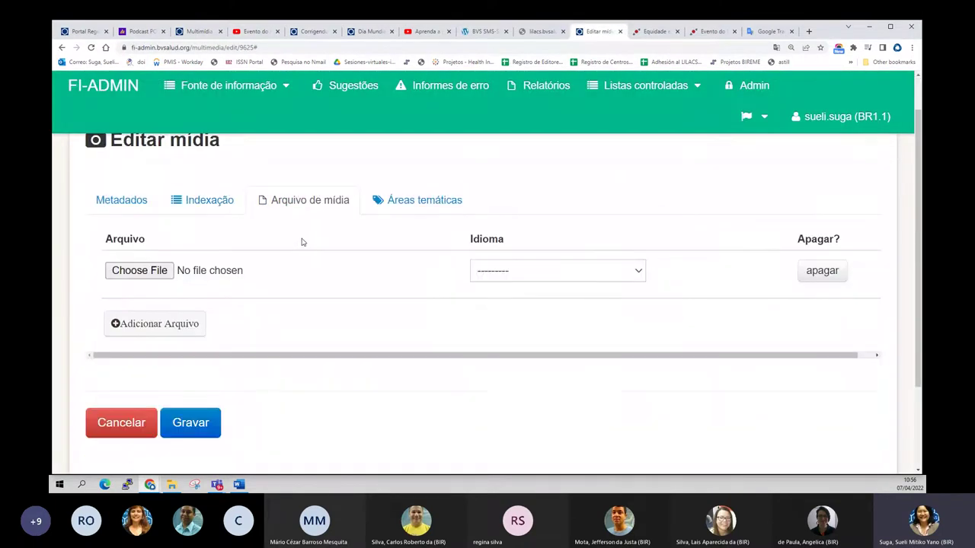
{"action": "left_click", "coordinate": [105, 201]}
{"action": "scroll", "coordinate": [176, 262], "scroll_direction": "down", "scroll_amount": 2}
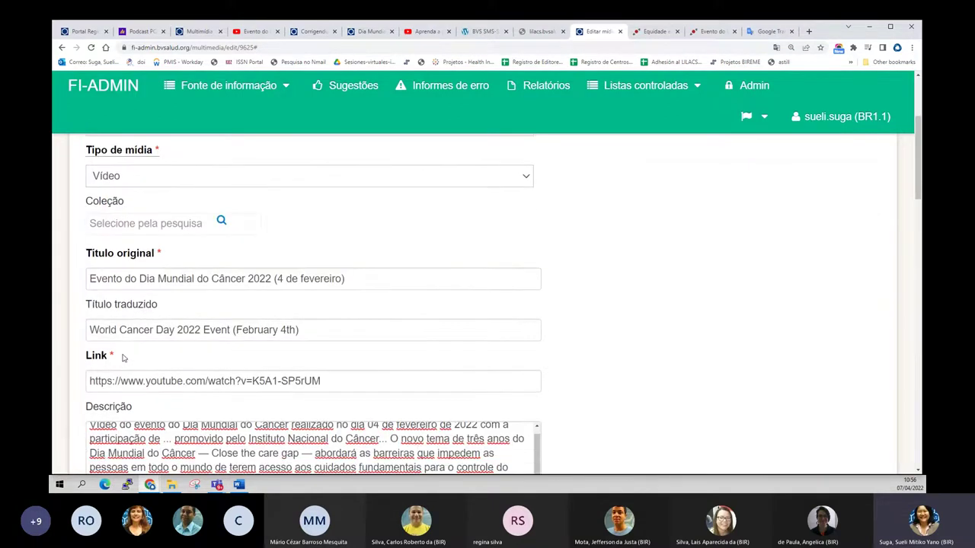
{"action": "left_click", "coordinate": [150, 378]}
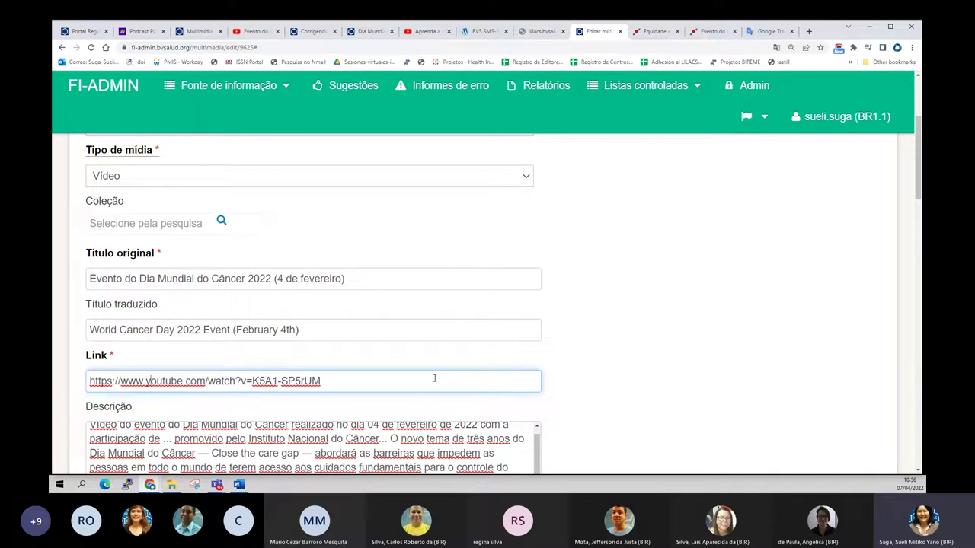
{"action": "scroll", "coordinate": [431, 376], "scroll_direction": "up", "scroll_amount": 1}
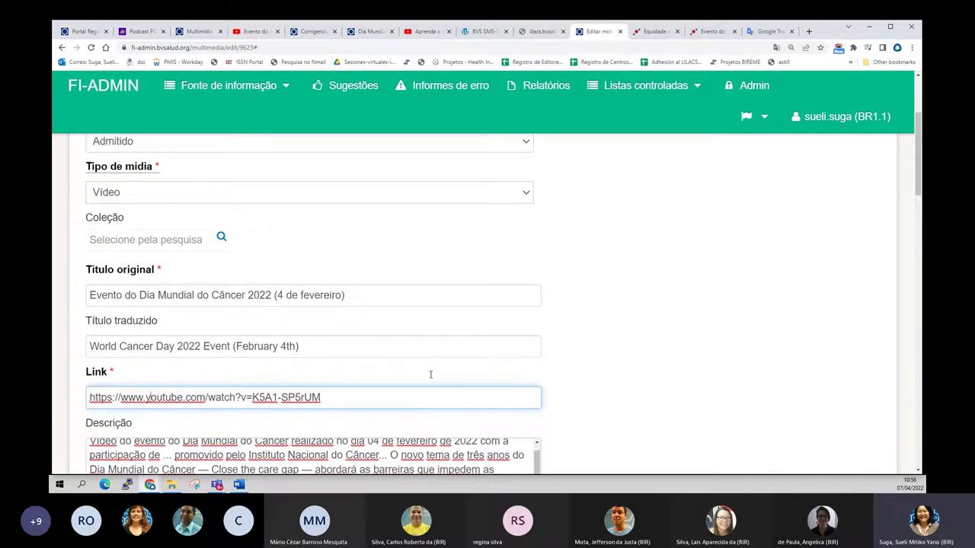
{"action": "scroll", "coordinate": [402, 363], "scroll_direction": "up", "scroll_amount": 2}
{"action": "left_click", "coordinate": [311, 244]}
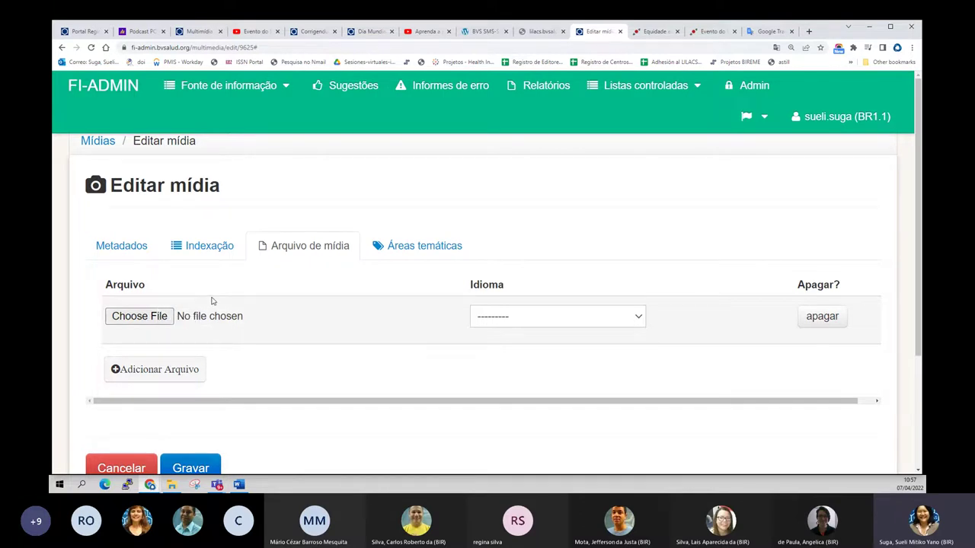
{"action": "left_click", "coordinate": [495, 323]}
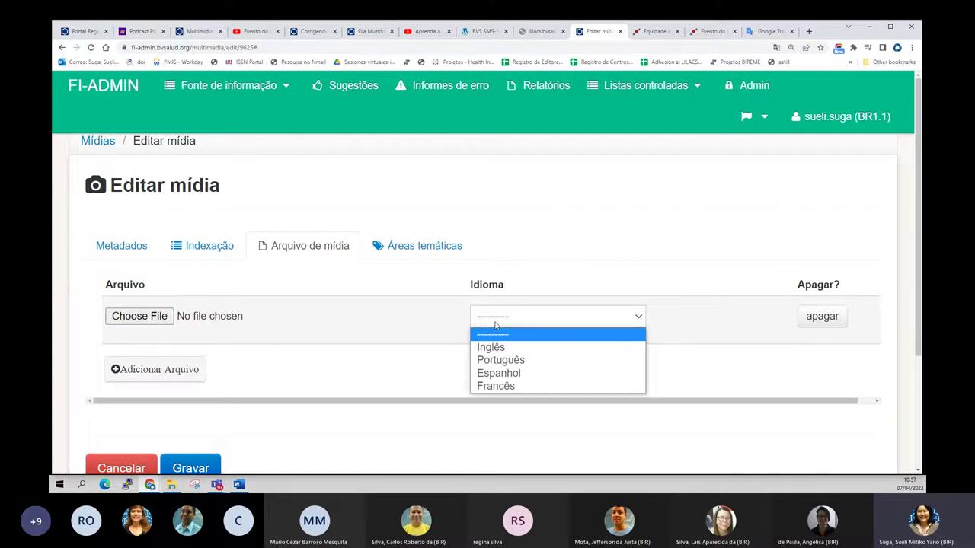
- Review the record's thematic areas and try to save the record
{"action": "left_click", "coordinate": [419, 256]}
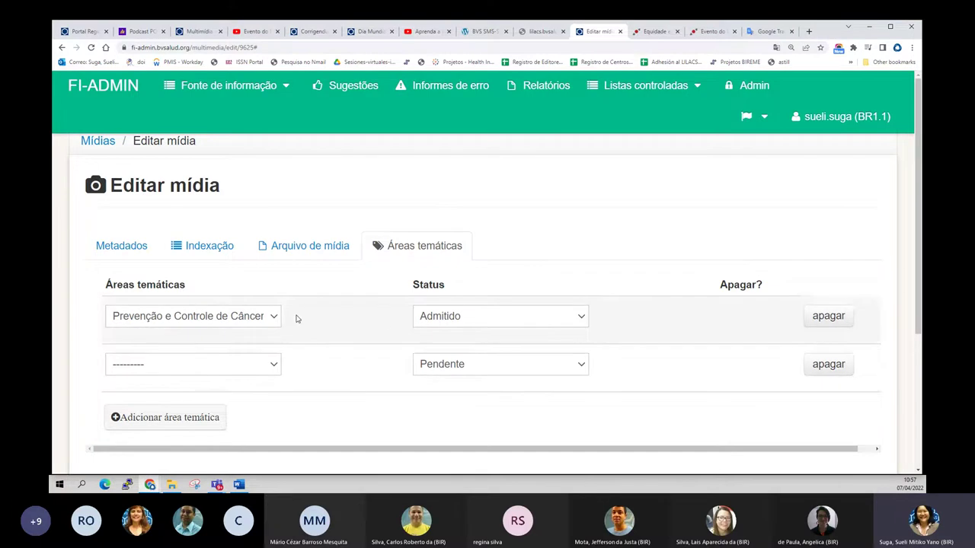
{"action": "scroll", "coordinate": [477, 377], "scroll_direction": "down", "scroll_amount": 1}
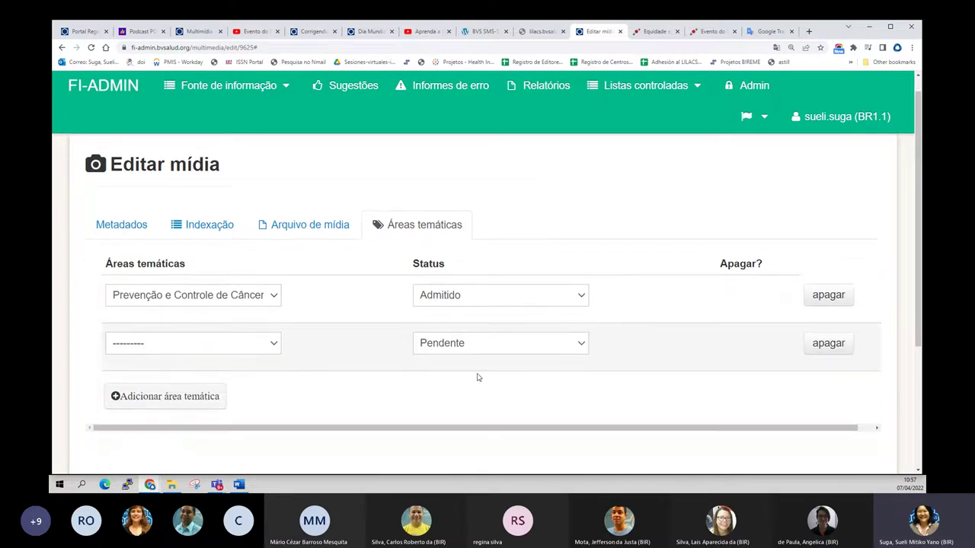
{"action": "scroll", "coordinate": [477, 377], "scroll_direction": "down", "scroll_amount": 3}
{"action": "left_click", "coordinate": [191, 335]}
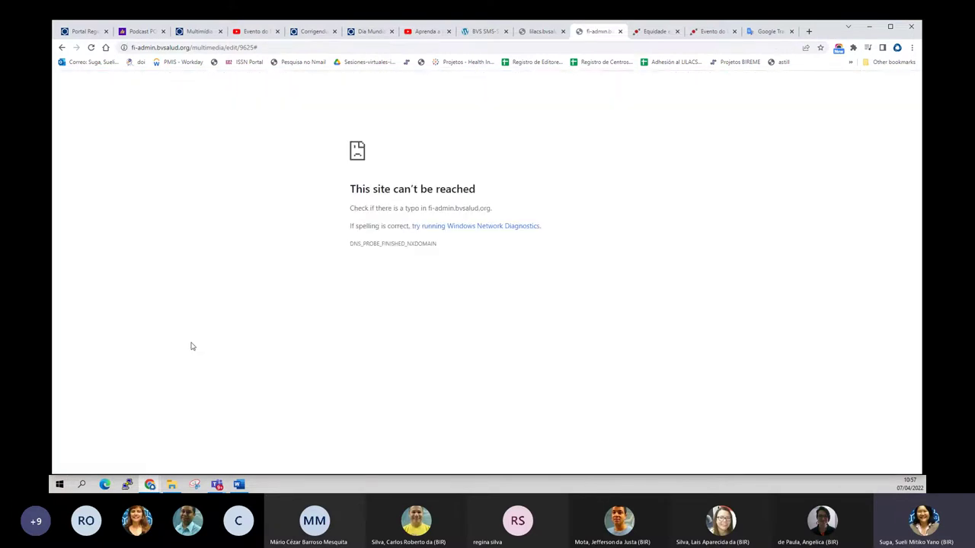
- Go back from the failed save and try to reopen the record's edit page
{"action": "left_click", "coordinate": [68, 53]}
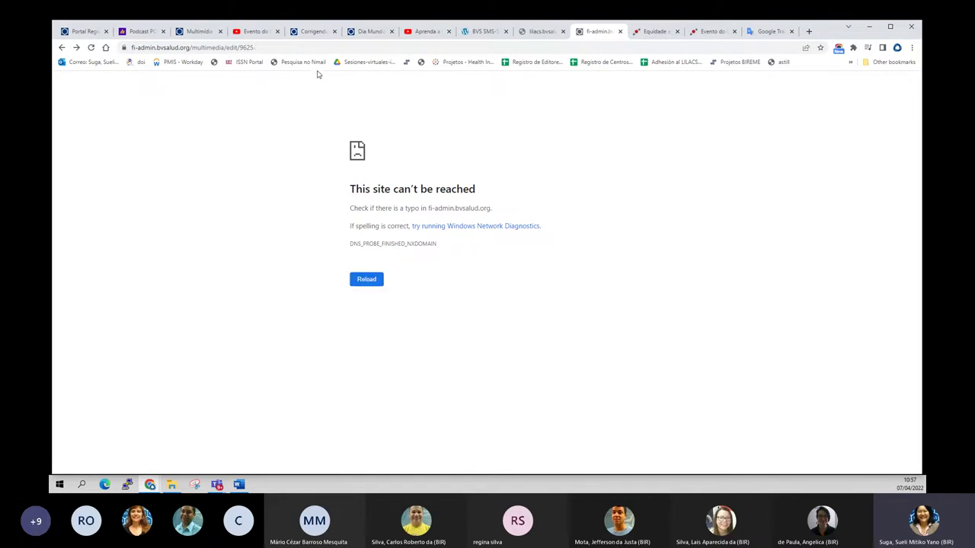
{"action": "left_click", "coordinate": [266, 47]}
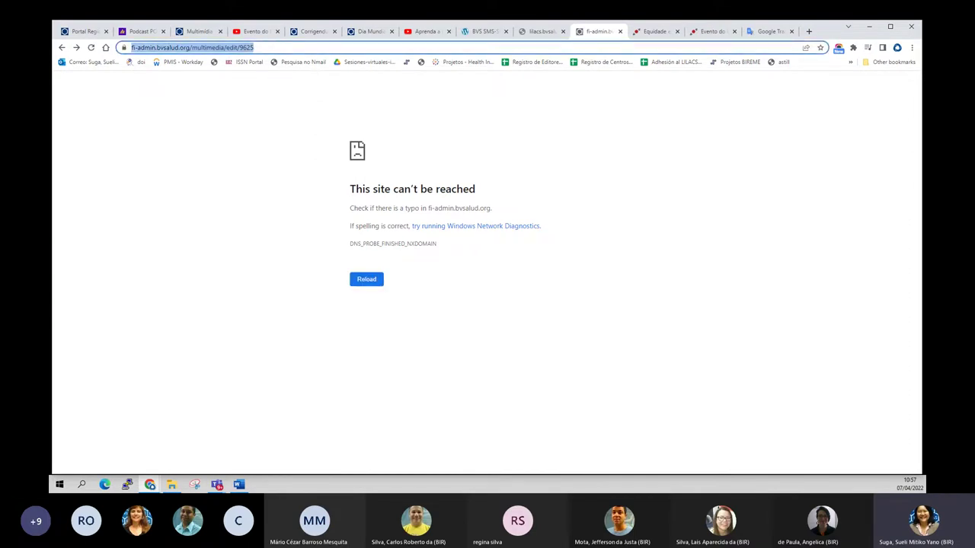
{"action": "left_click", "coordinate": [240, 207]}
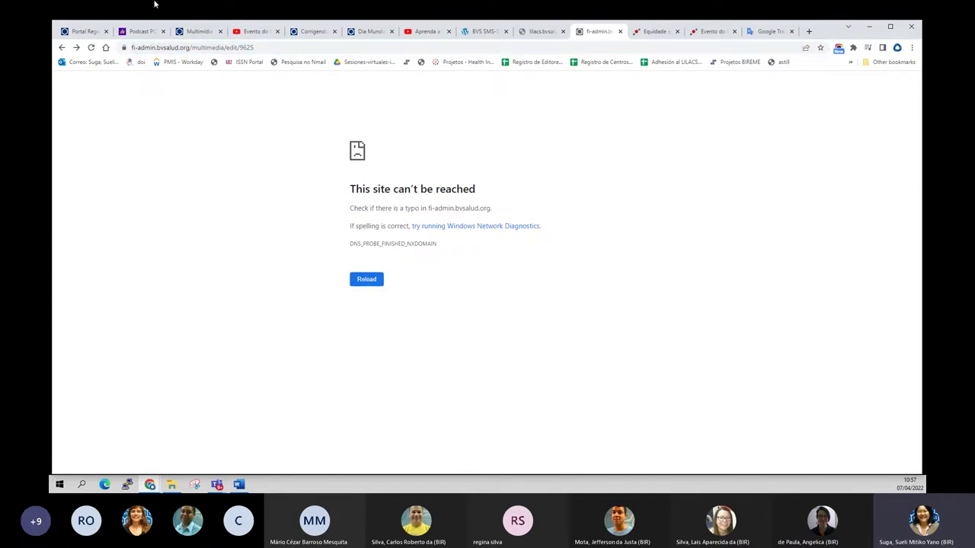